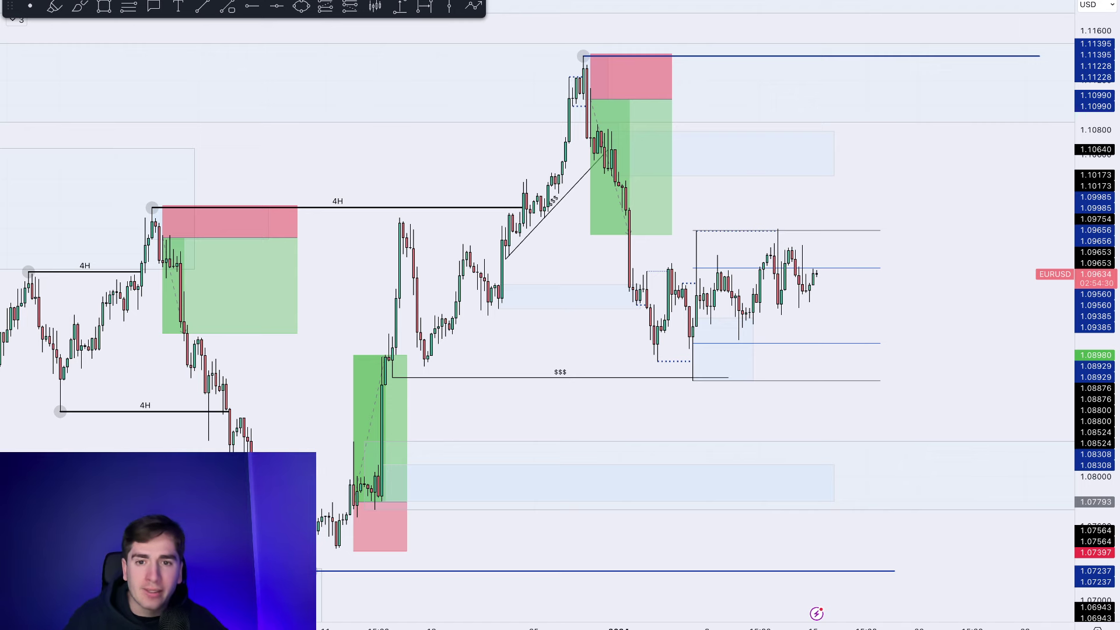
Brush possible upward and downward price paths from the latest candle, and clear the strokes
scroll(935, 354, up, 3)
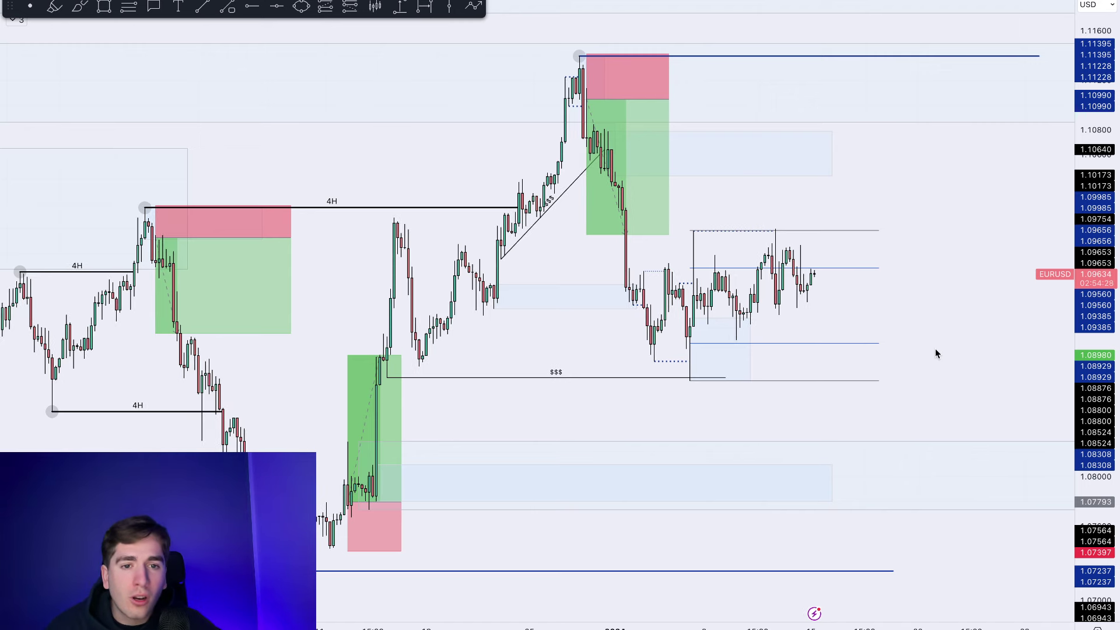
scroll(842, 322, up, 3)
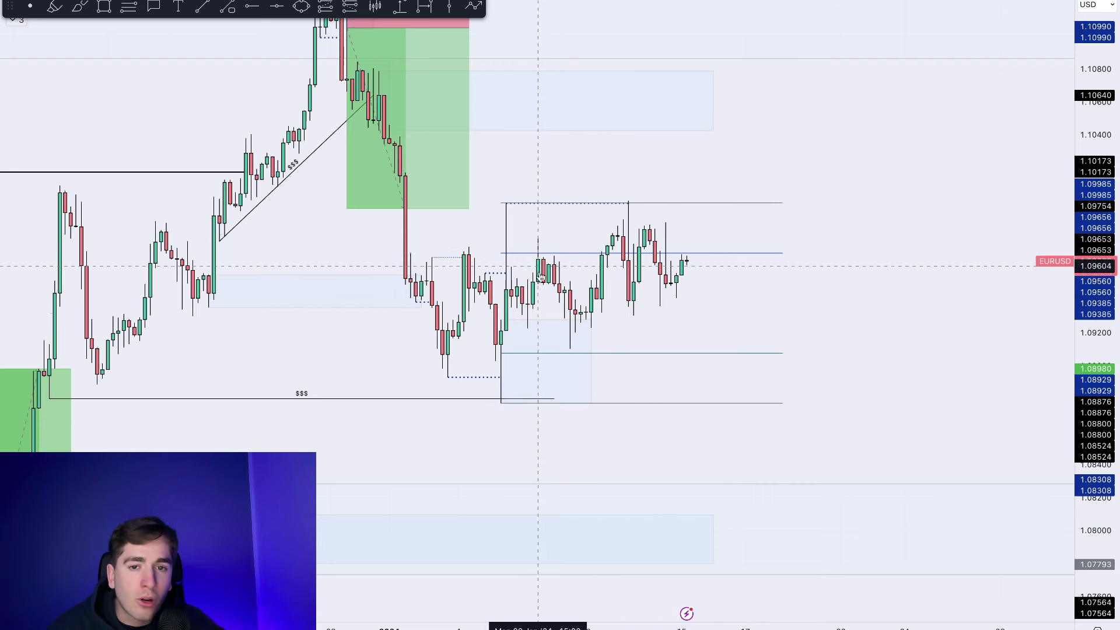
click(79, 5)
mouse_move(494, 231)
mouse_down()
mouse_move(777, 270)
mouse_move(485, 269)
mouse_move(497, 231)
mouse_up()
key(ctrl+z)
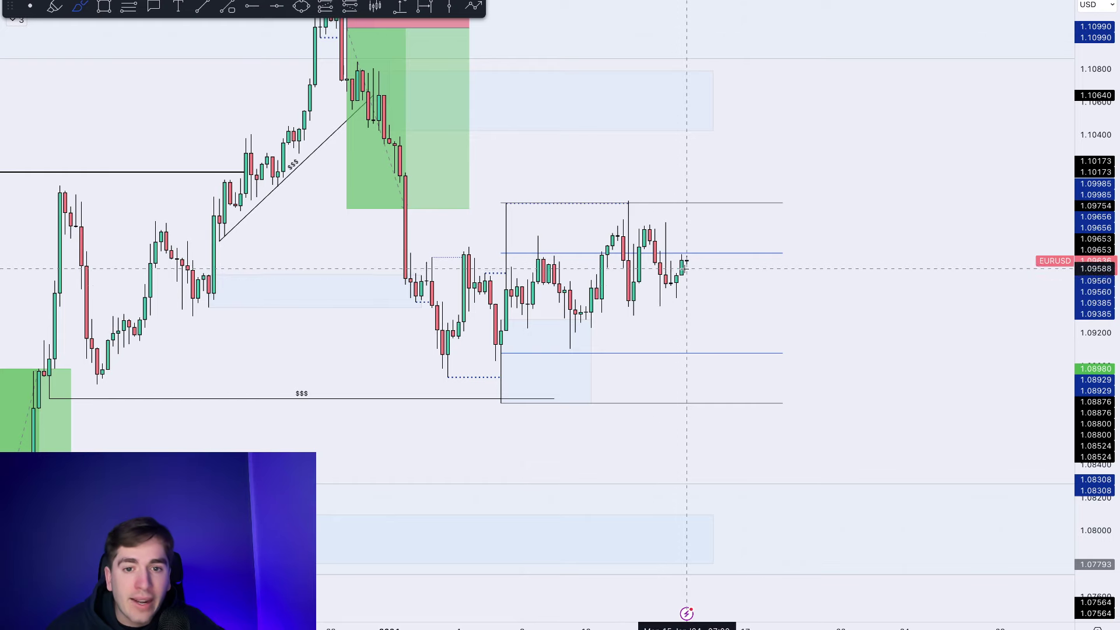
mouse_move(687, 260)
mouse_down()
mouse_move(729, 160)
mouse_move(739, 380)
mouse_up()
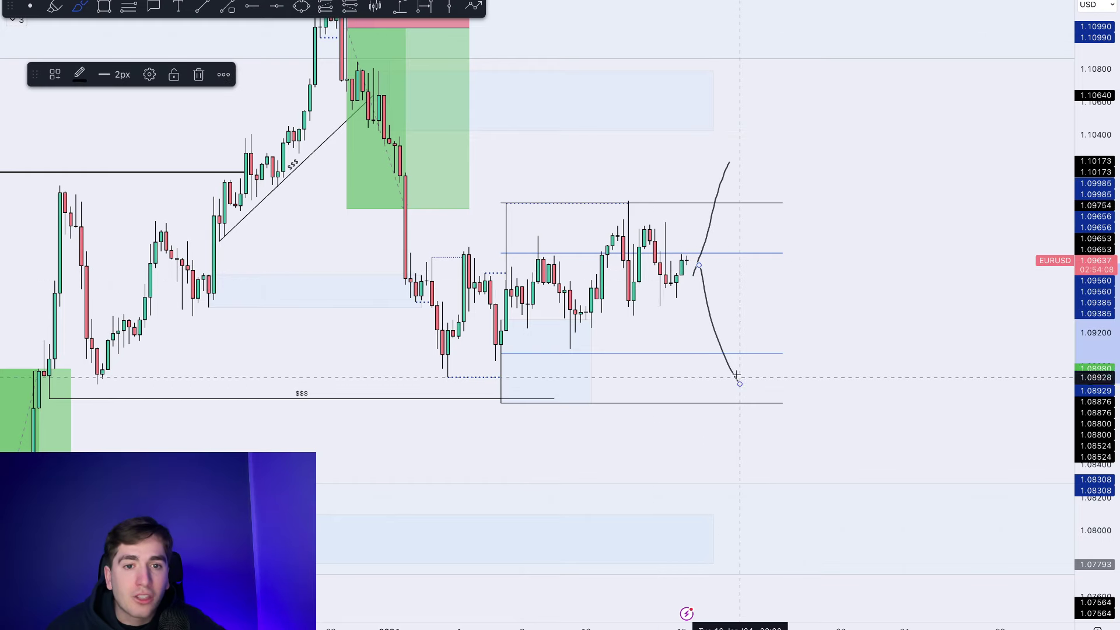
key(Delete)
Brush a rising trendline beneath the recent lows, cross three lows along it, and mark the highs at the top of the range
mouse_move(496, 392)
mouse_down()
mouse_move(587, 338)
mouse_move(745, 274)
mouse_up()
mouse_move(601, 342)
mouse_down()
mouse_move(575, 371)
mouse_move(597, 366)
mouse_up()
mouse_move(628, 330)
mouse_down()
mouse_move(618, 350)
mouse_move(639, 340)
mouse_up()
mouse_move(660, 324)
mouse_down()
mouse_move(650, 348)
mouse_move(666, 337)
mouse_up()
mouse_move(635, 189)
mouse_down()
mouse_move(622, 200)
mouse_move(634, 186)
mouse_up()
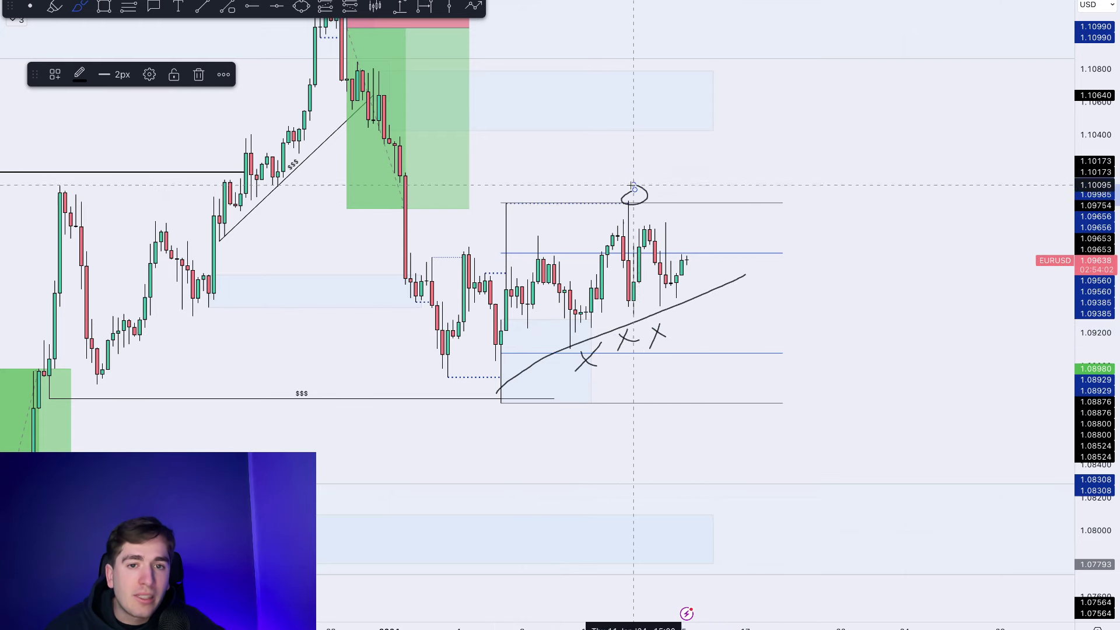
drag(522, 191, 511, 206)
drag(513, 194, 543, 204)
drag(558, 191, 544, 210)
key(ctrl+z)
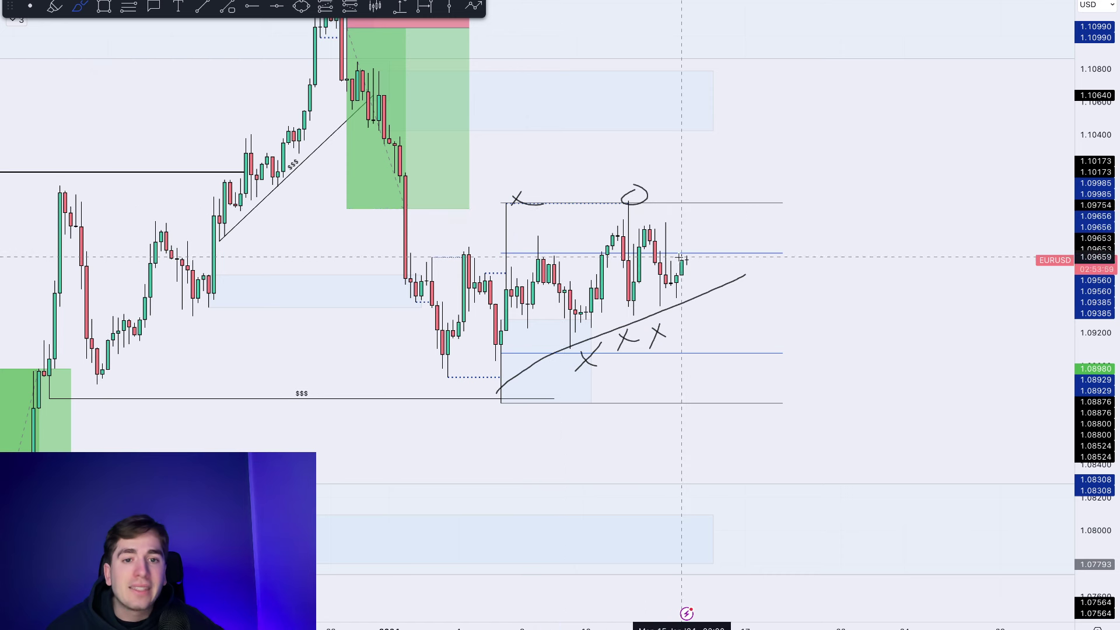
Sketch a projected drop from the latest candle into the lower demand zone with a rebound, and circle that zone's origin
drag(686, 258, 766, 497)
scroll(378, 519, down, 4)
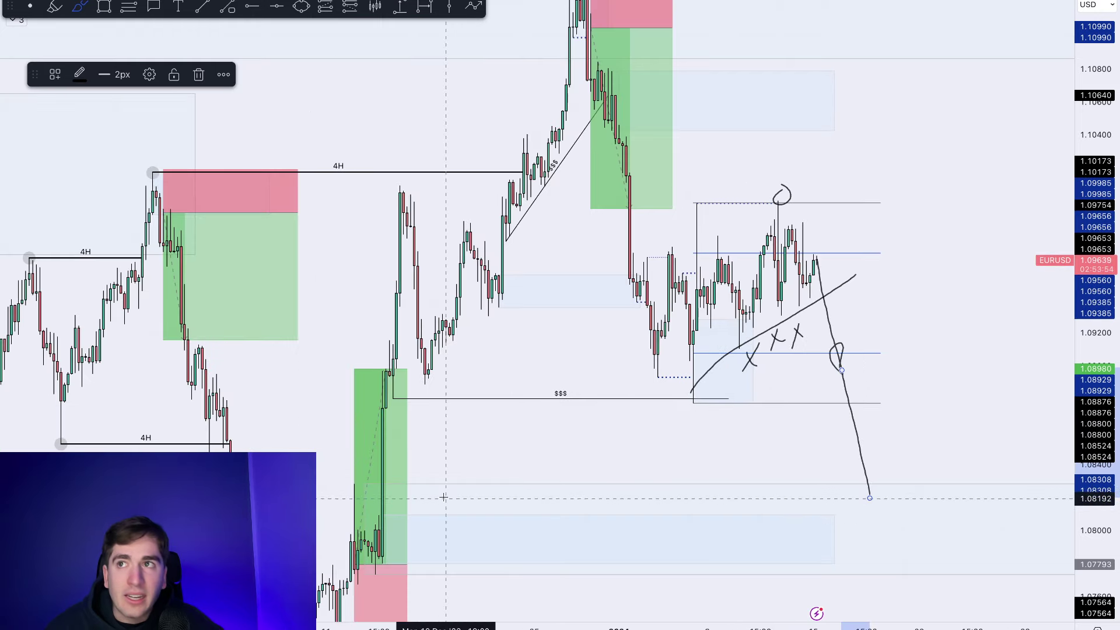
drag(444, 497, 404, 488)
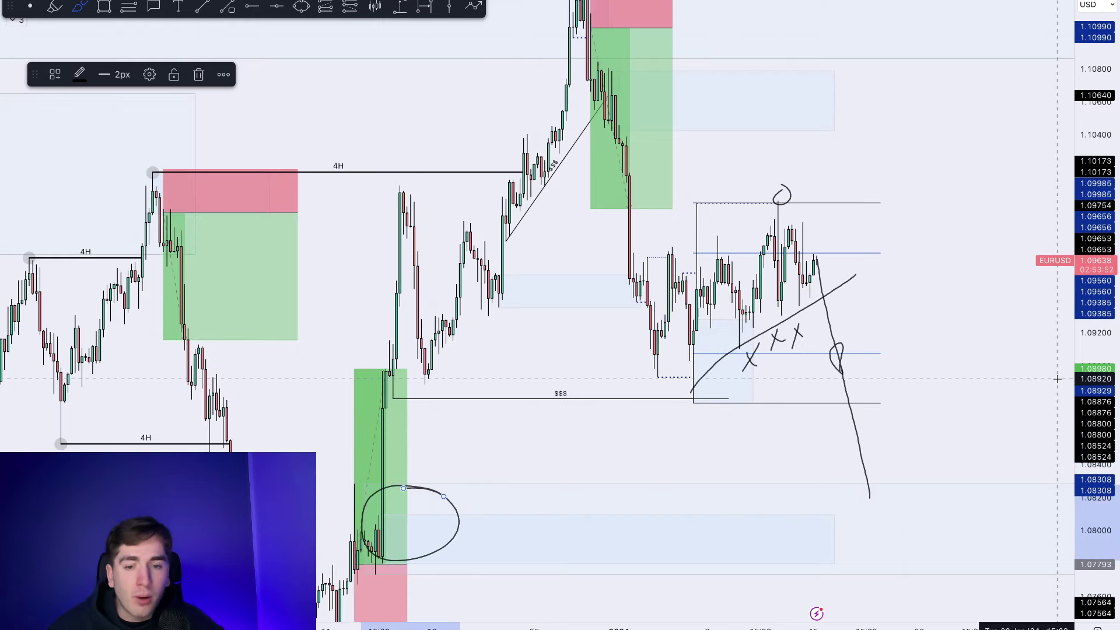
mouse_move(870, 497)
mouse_down()
mouse_move(901, 435)
mouse_move(925, 312)
mouse_up()
Undo the brushed trendline, markings and projected price path on the chart
key(ctrl+z)
key(ctrl+z)
key(ctrl+z)
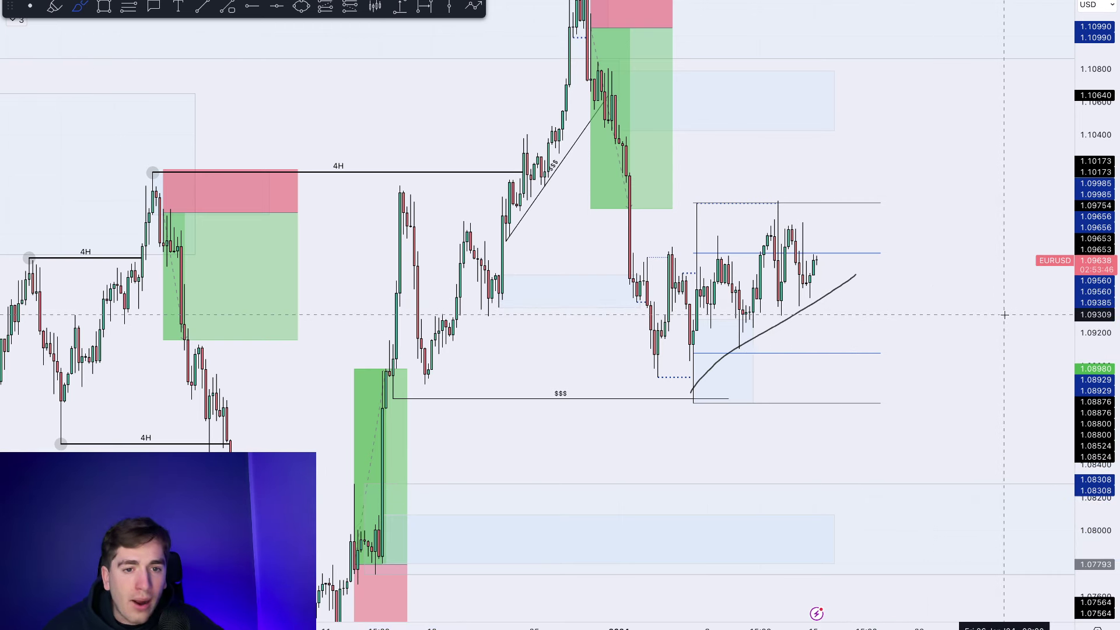
key(Escape)
Circle the current consolidation range with the Highlighter, and undo the circle
drag(1101, 252, 1102, 502)
scroll(857, 478, down, 5)
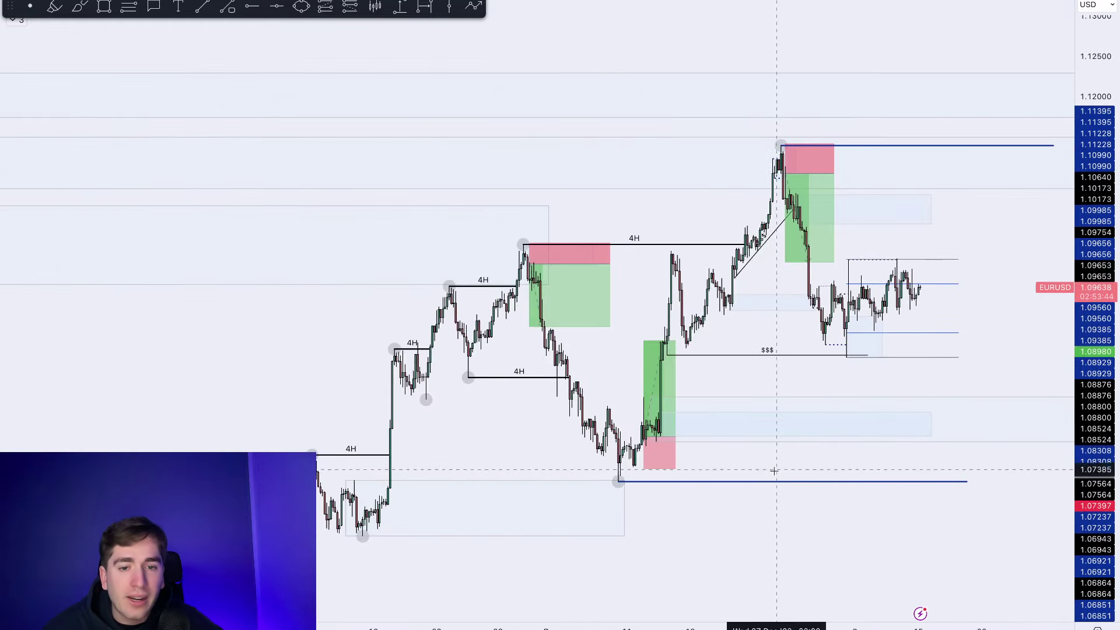
scroll(856, 220, right, 5)
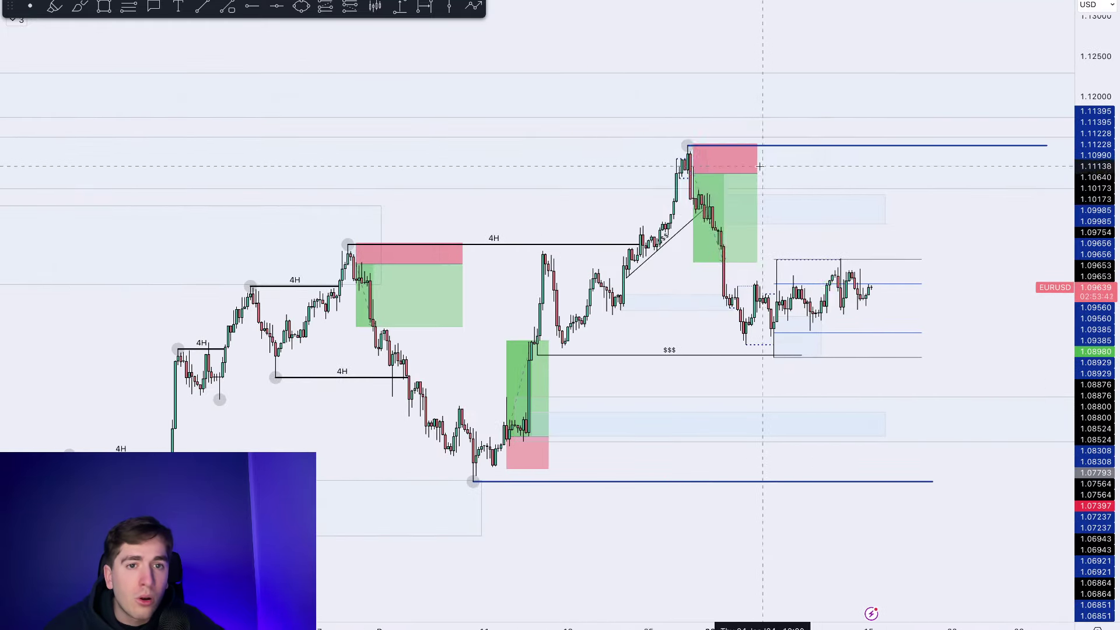
click(695, 159)
click(935, 285)
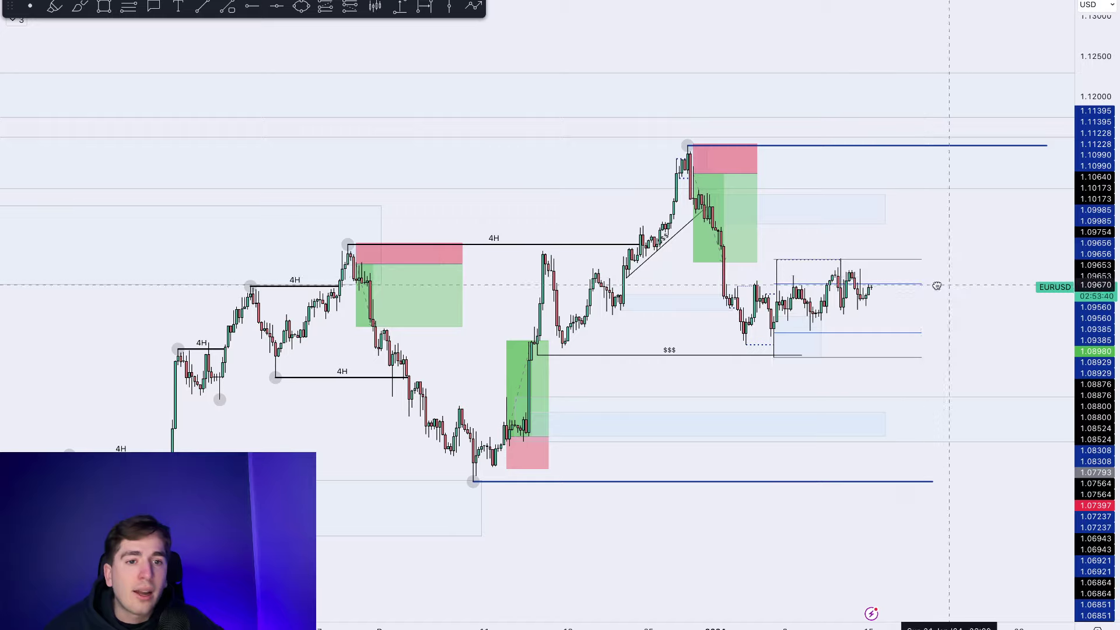
drag(935, 285, 875, 287)
click(54, 6)
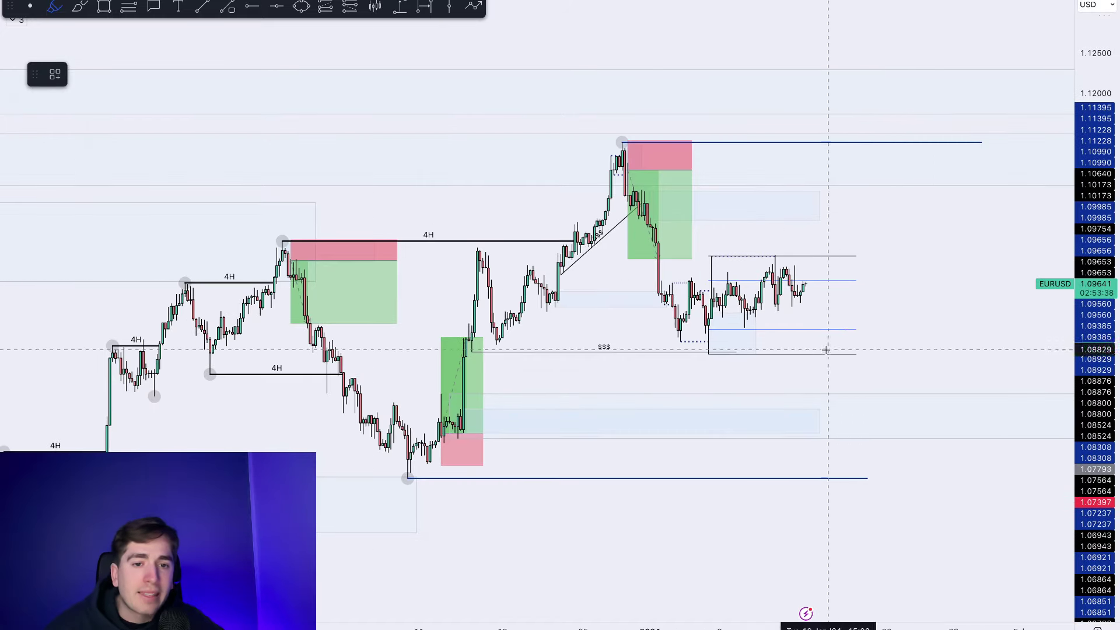
mouse_move(838, 270)
mouse_down()
mouse_move(707, 260)
mouse_move(757, 279)
mouse_up()
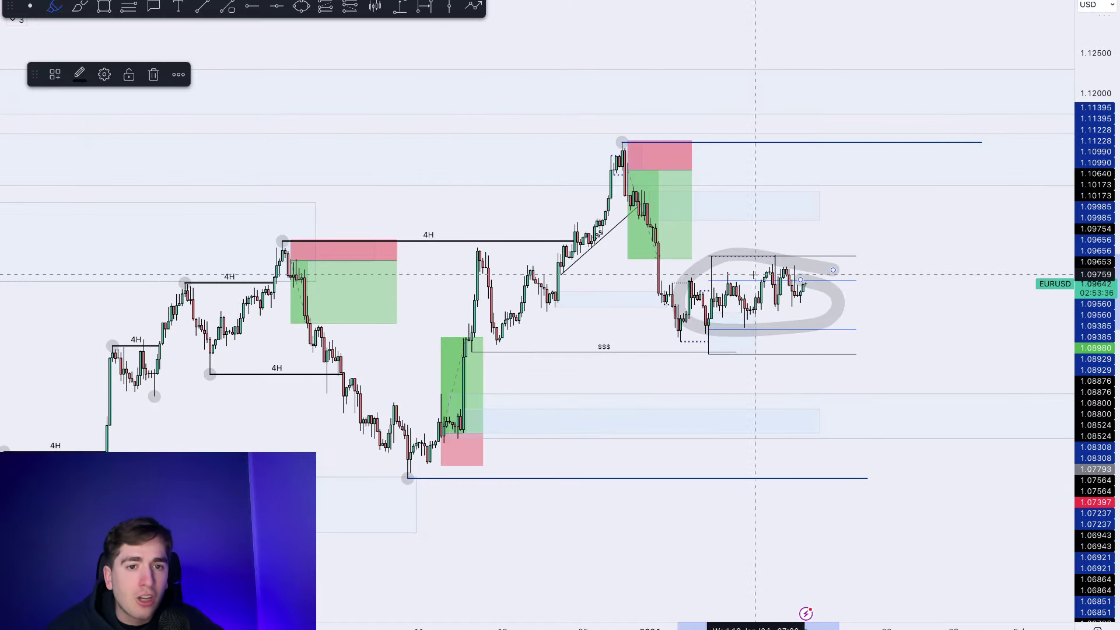
key(super+z)
Highlight possible upward and downward moves out of the consolidation range
mouse_move(667, 276)
mouse_down()
mouse_move(731, 290)
mouse_move(825, 280)
mouse_move(837, 180)
mouse_up()
key(super+z)
drag(818, 297, 836, 425)
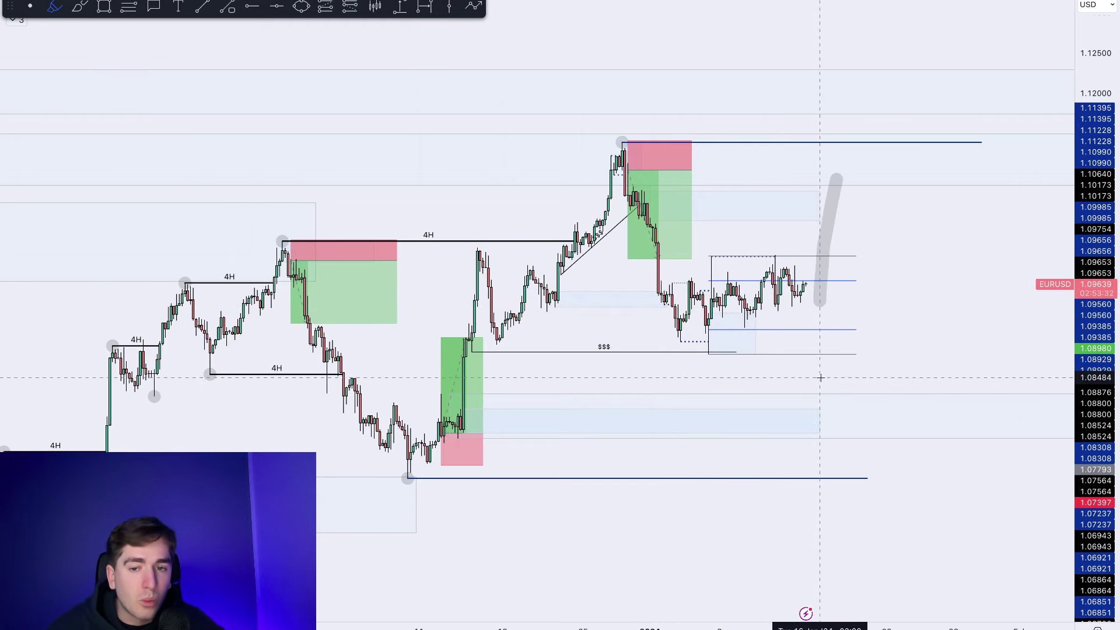
Brush a rising trendline along the lows beneath the current consolidation
scroll(875, 327, up, 2)
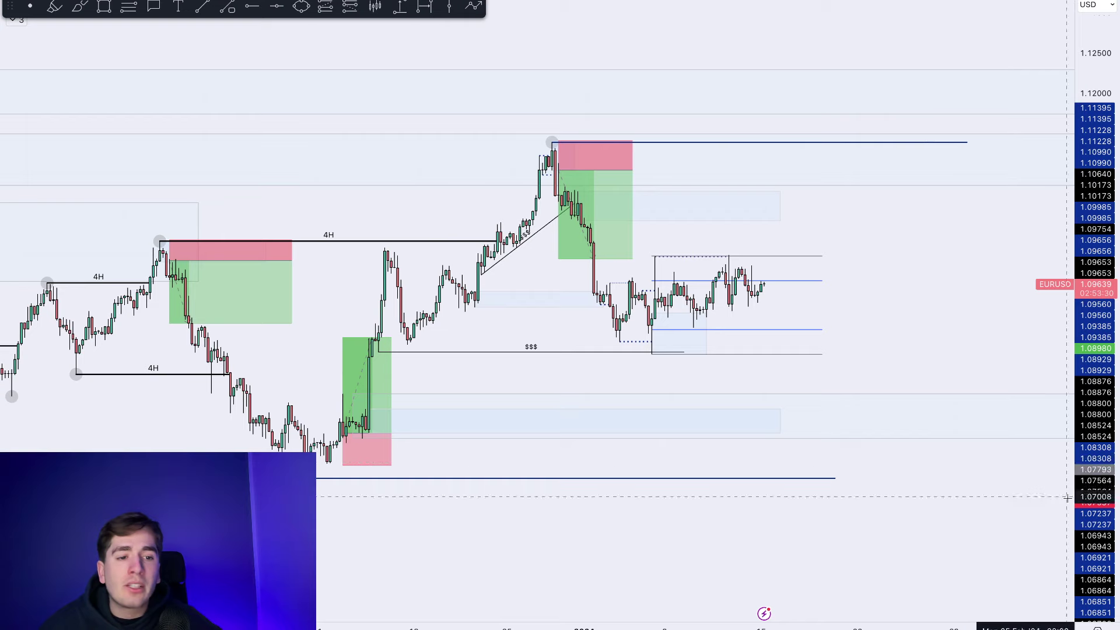
scroll(817, 301, up, 3)
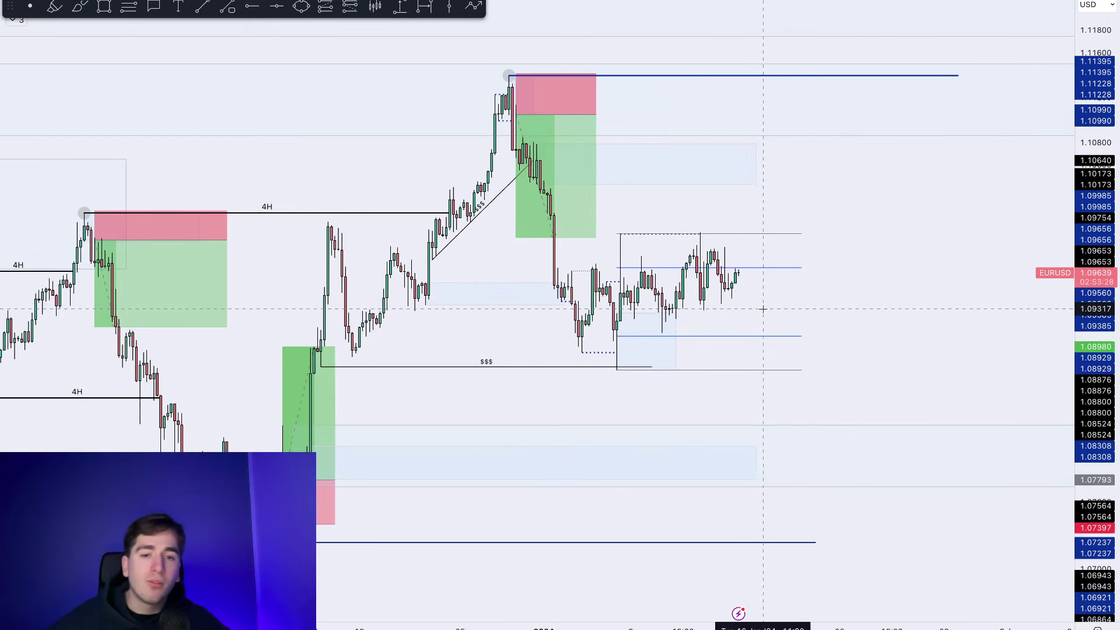
click(77, 12)
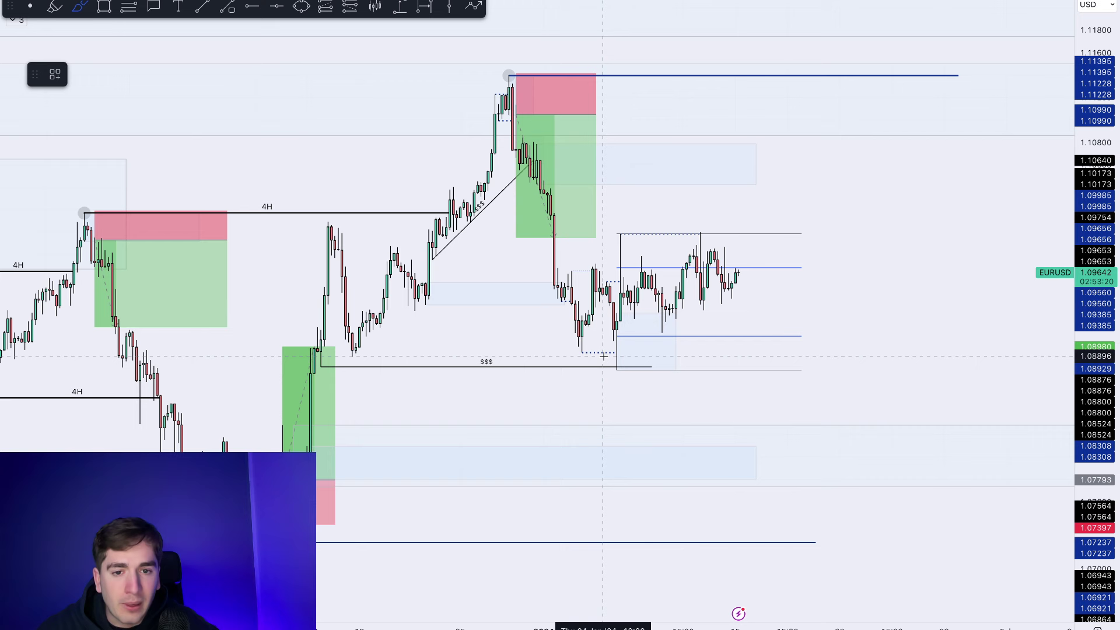
drag(582, 358, 582, 358)
drag(642, 331, 798, 279)
click(804, 275)
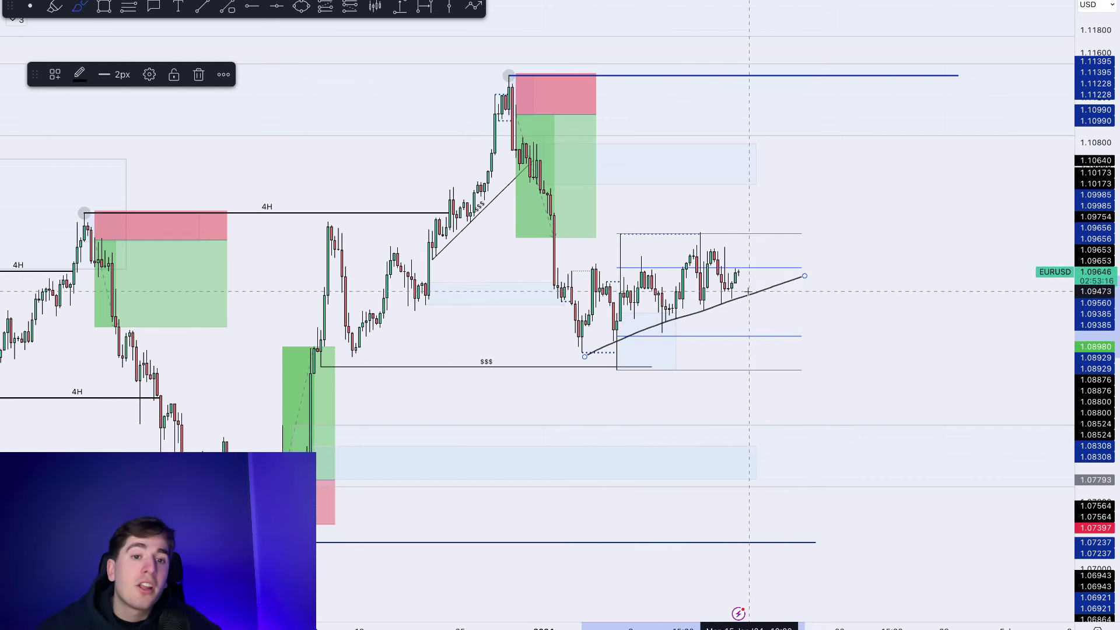
Sketch a fall through the trendline into the demand zone, circle the zone's origin, and extend the path with a rally toward the highs
drag(739, 270, 808, 455)
mouse_move(340, 432)
mouse_down()
mouse_move(318, 464)
mouse_move(381, 453)
mouse_up()
scroll(408, 454, down, 3)
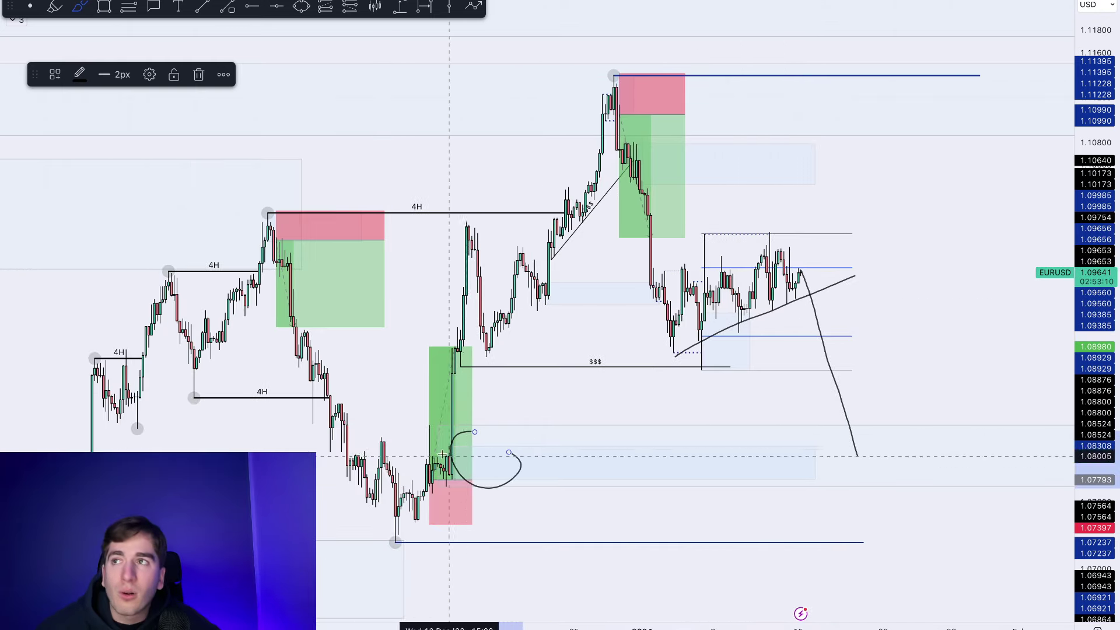
scroll(875, 488, up, 2)
drag(820, 452, 893, 104)
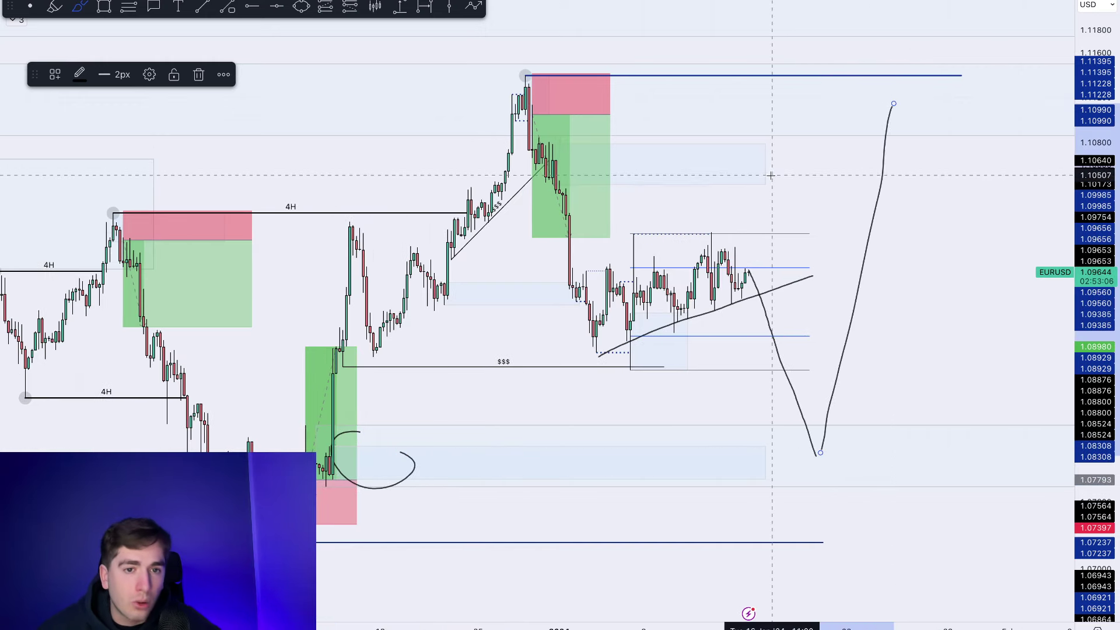
Undo the brushed trendline, the zone circle and the projected fall and rally
key(ctrl+z)
key(ctrl+z)
key(ctrl+z)
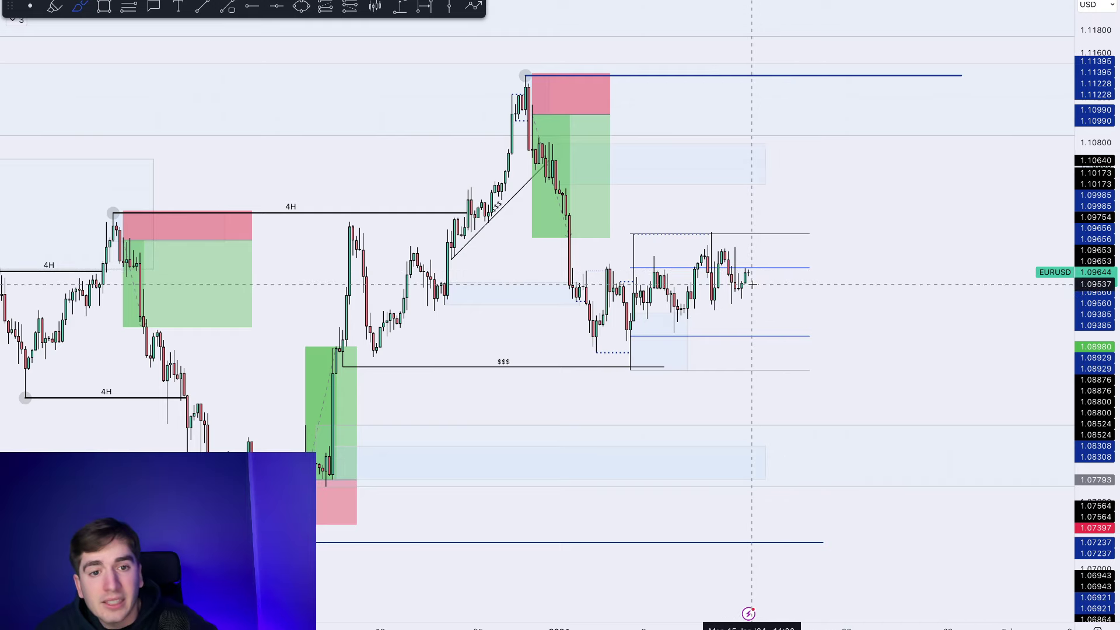
Sketch a rise into the upper supply zone, a pullback and a further rally, and circle the supply zone's origin
drag(755, 279, 776, 163)
mouse_move(578, 146)
mouse_down()
mouse_move(534, 181)
mouse_move(566, 143)
mouse_up()
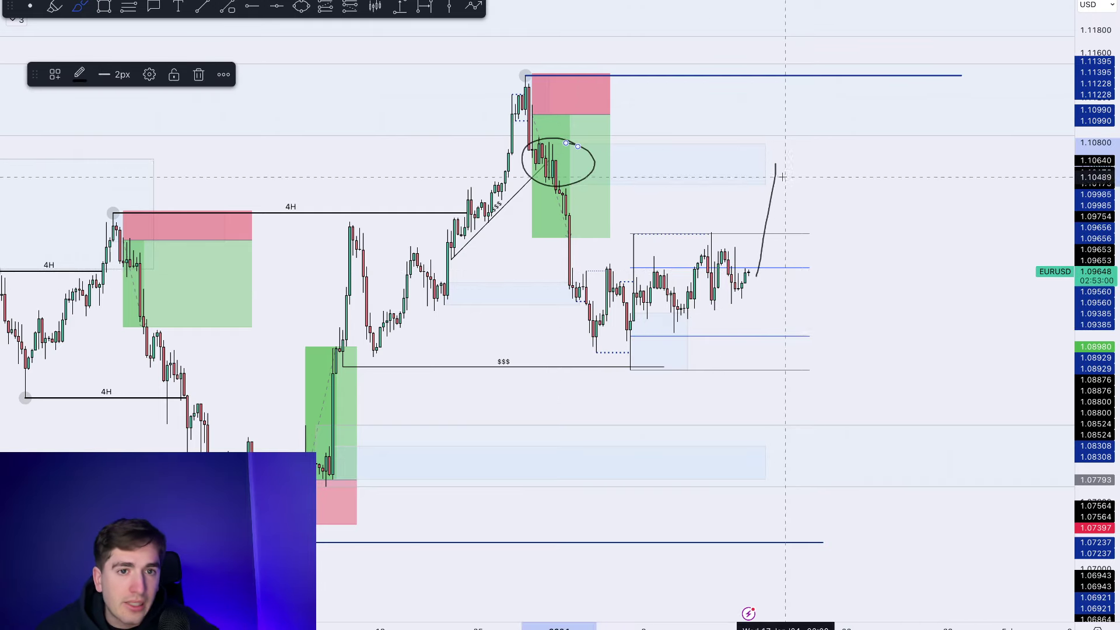
mouse_move(776, 163)
mouse_down()
mouse_move(827, 255)
mouse_move(877, 108)
mouse_up()
Circle the projected pullback low and the current consolidation range, and undo these circles
drag(879, 244, 883, 218)
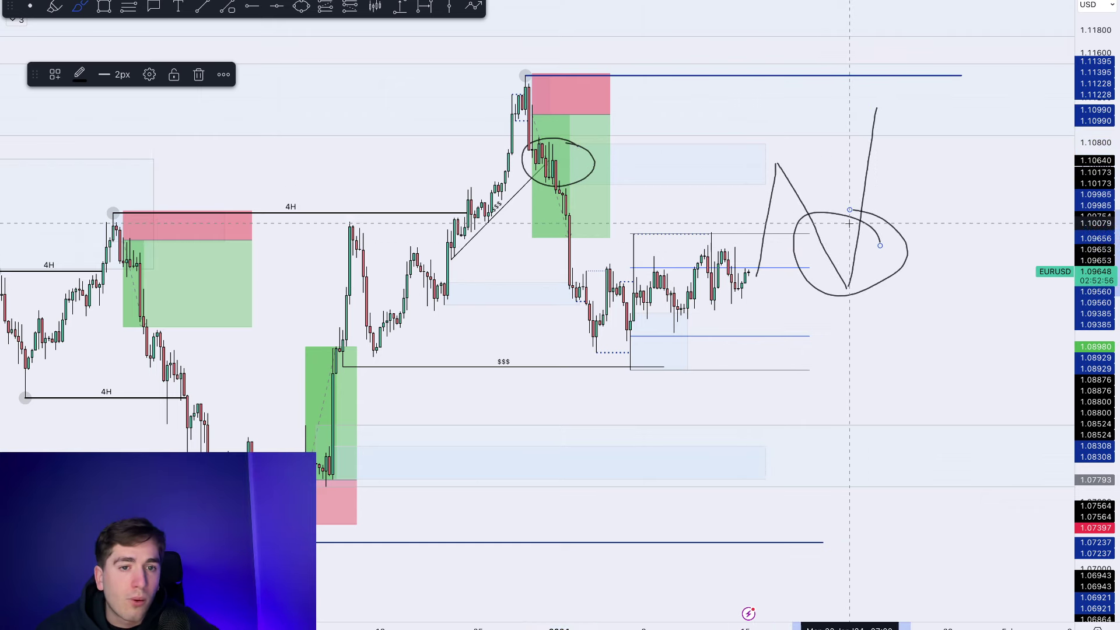
mouse_move(785, 250)
mouse_down()
mouse_move(624, 291)
mouse_move(714, 252)
mouse_up()
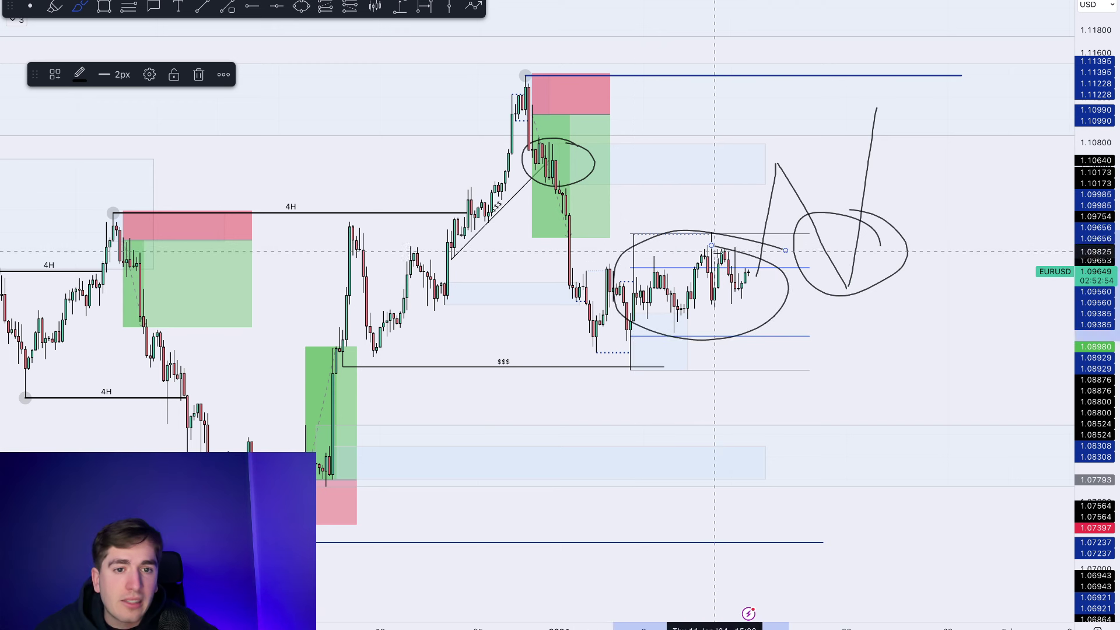
key(ctrl+z)
key(ctrl+z)
key(ctrl+z)
key(ctrl+z)
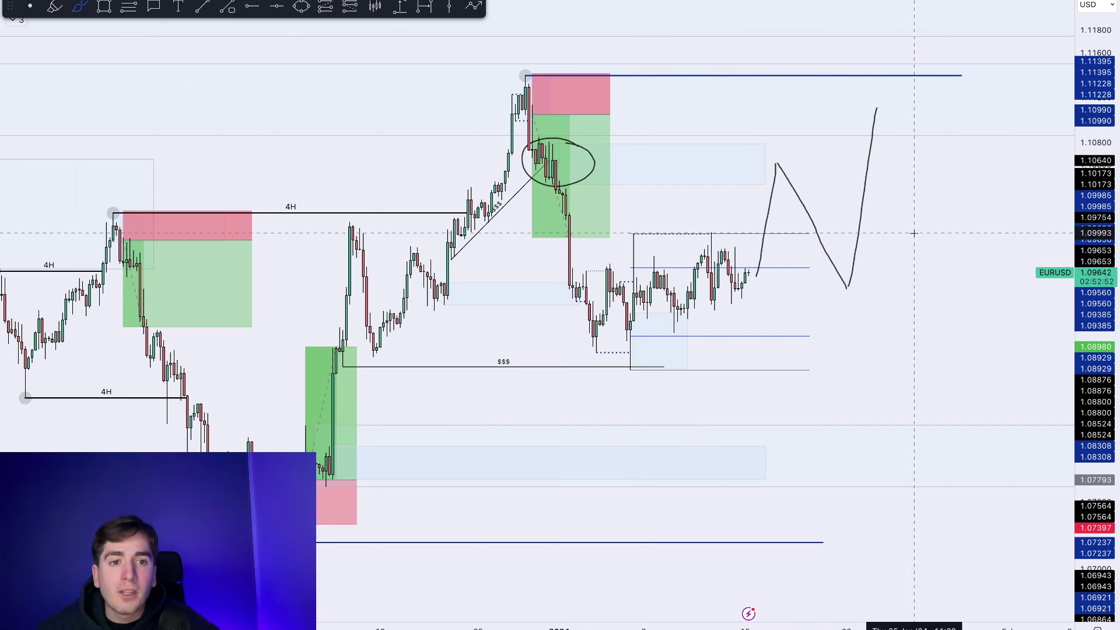
Switch the EURUSD chart to the 15-minute timeframe and fit the price scale to the candles
text(15)
key(Return)
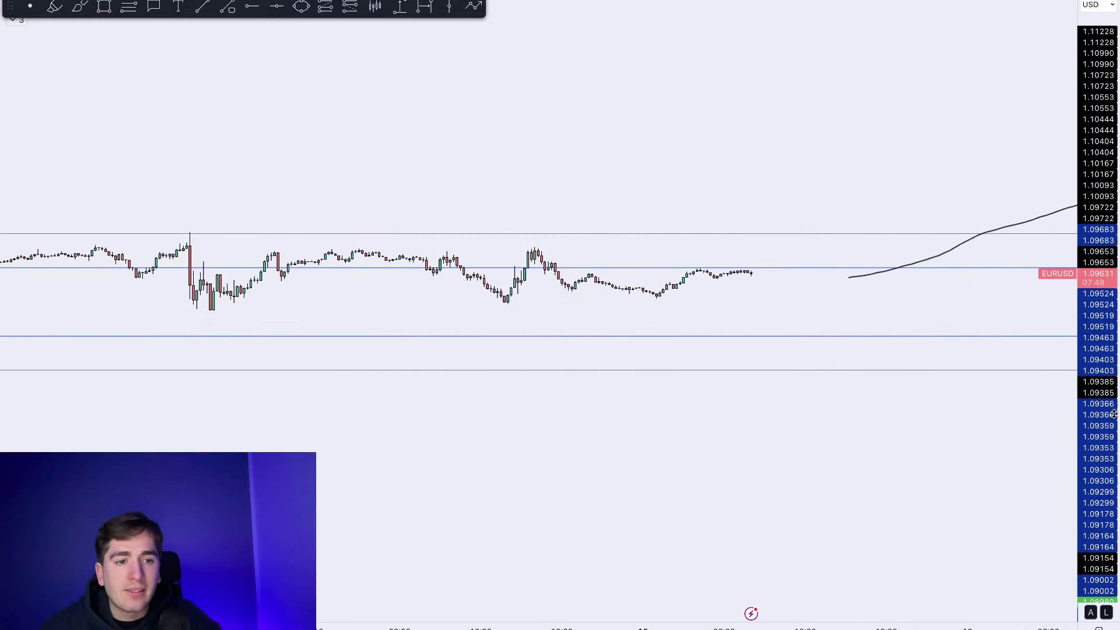
double_click(1114, 415)
scroll(885, 401, down, 8)
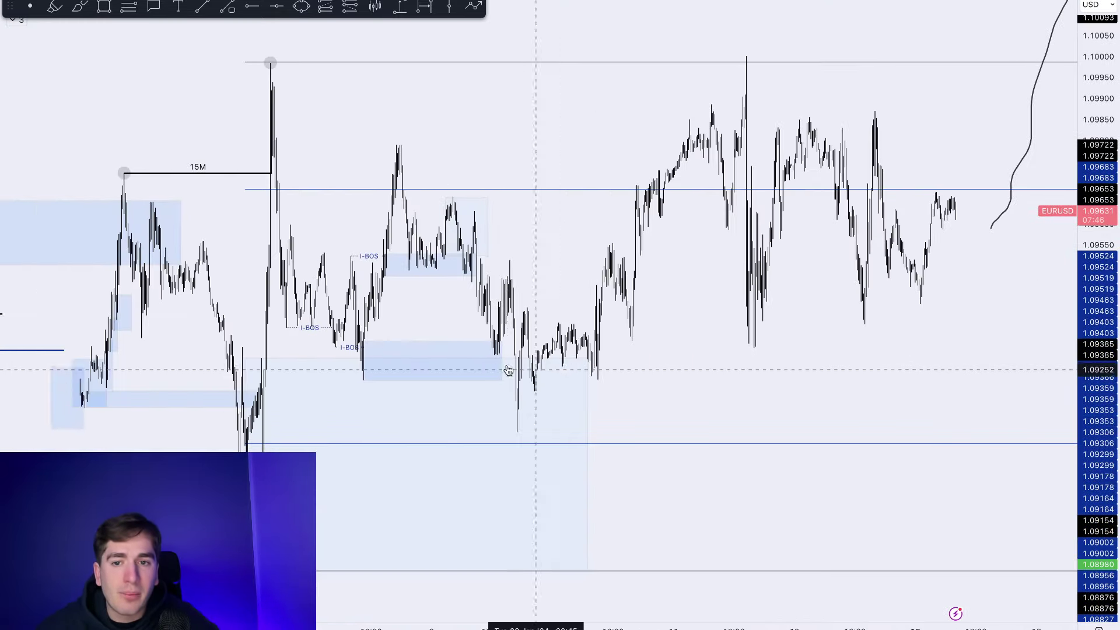
scroll(595, 271, up, 2)
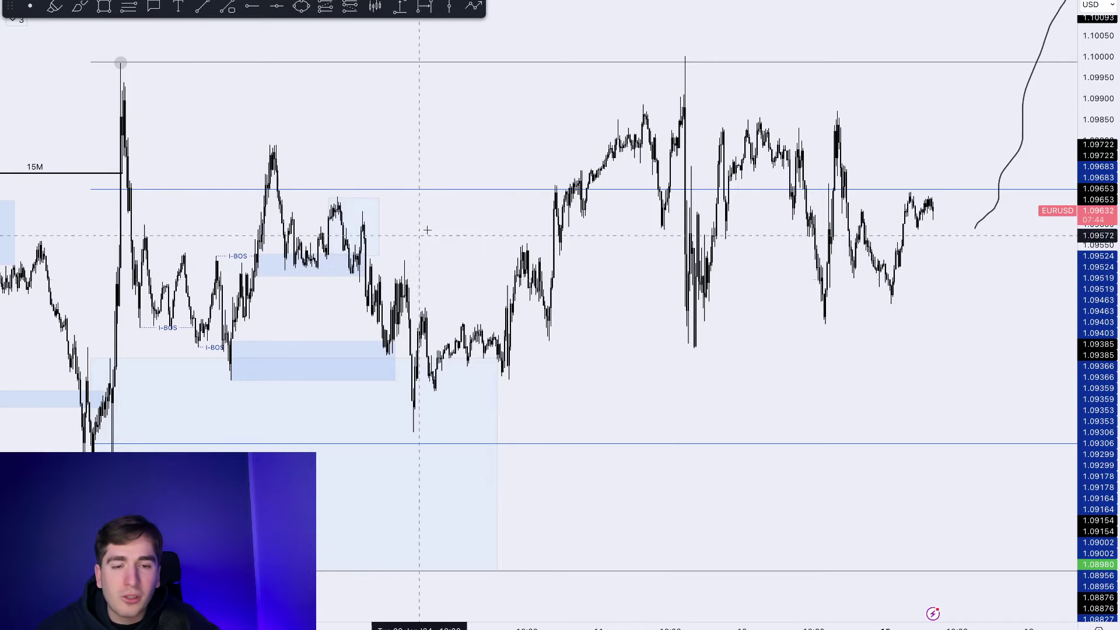
scroll(461, 274, right, 4)
scroll(112, 61, up, 3)
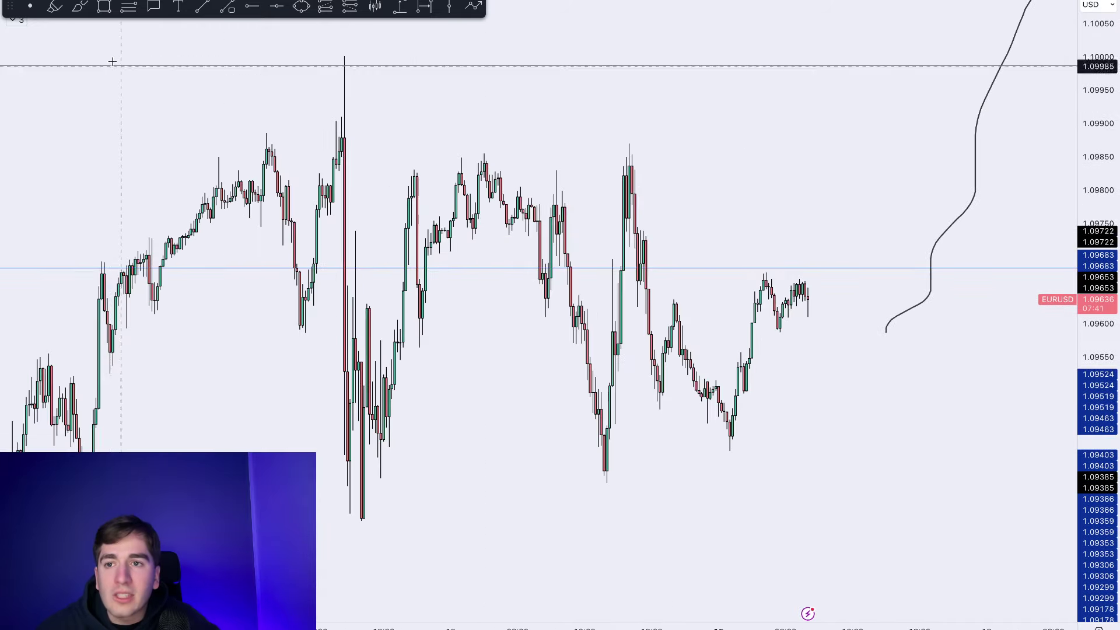
Circle the wick high near 1.10000 and brush horizontal lines at that high, at about 1.0976 and under the preceding swing low
click(77, 6)
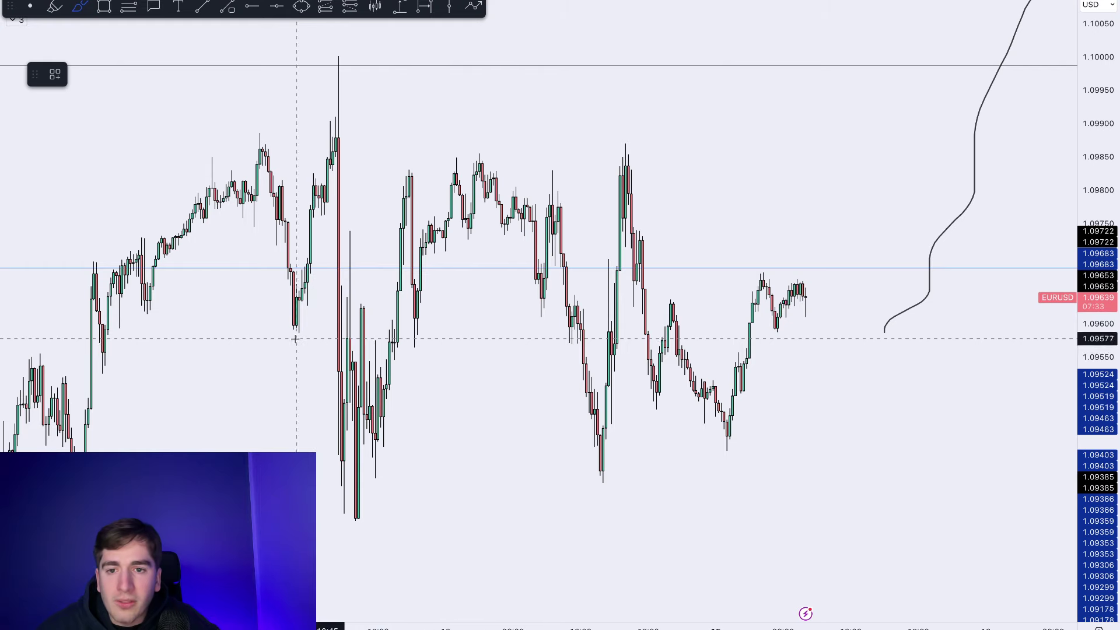
drag(289, 334, 364, 332)
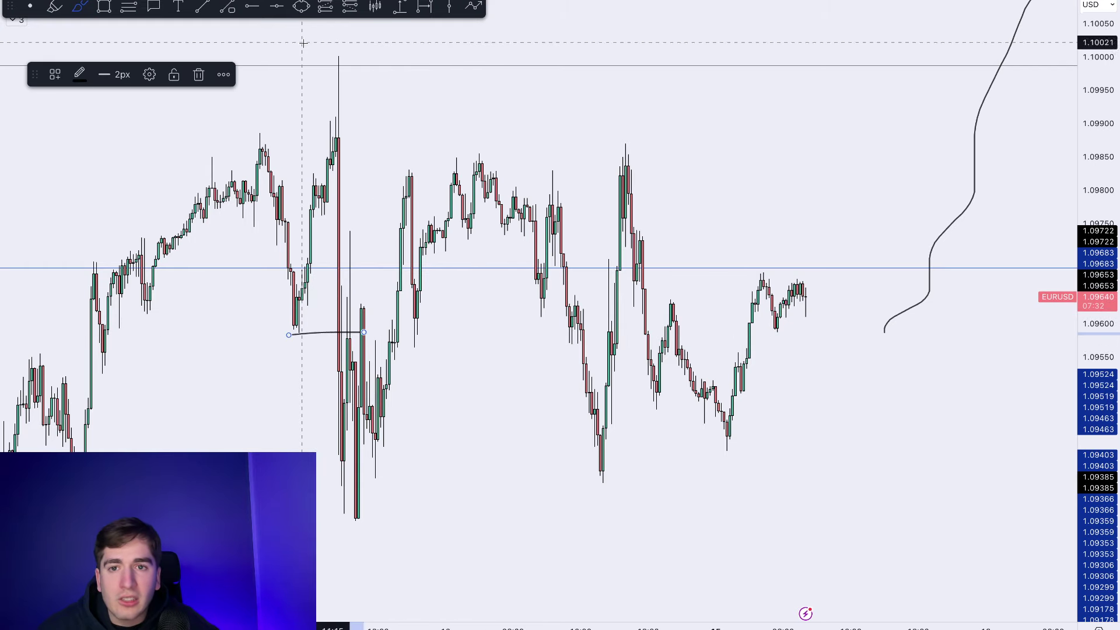
drag(351, 43, 341, 30)
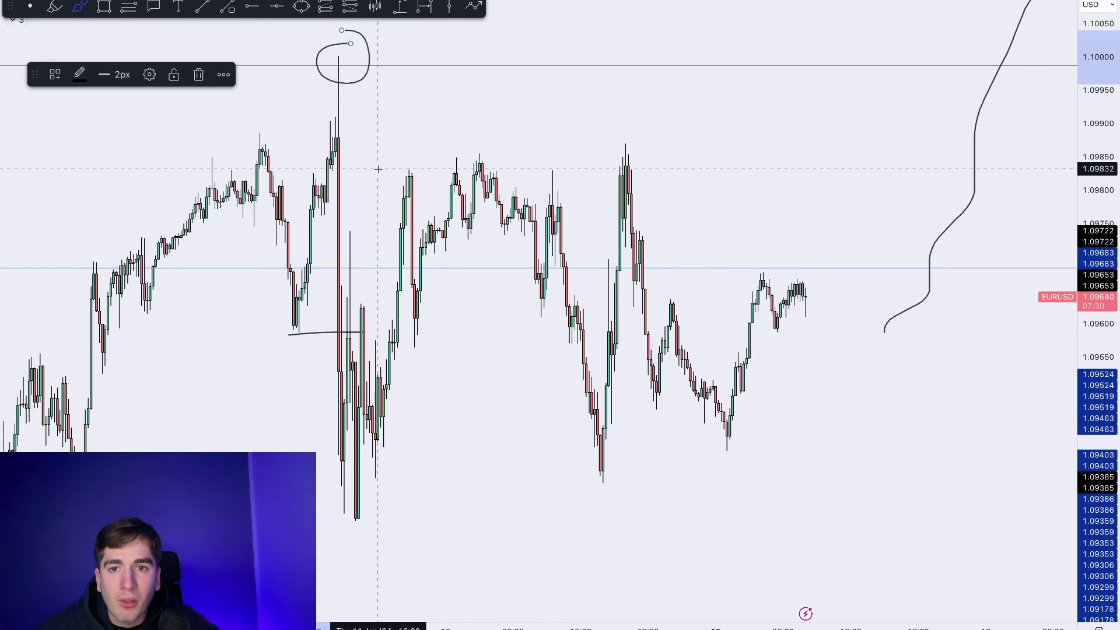
drag(319, 215, 642, 216)
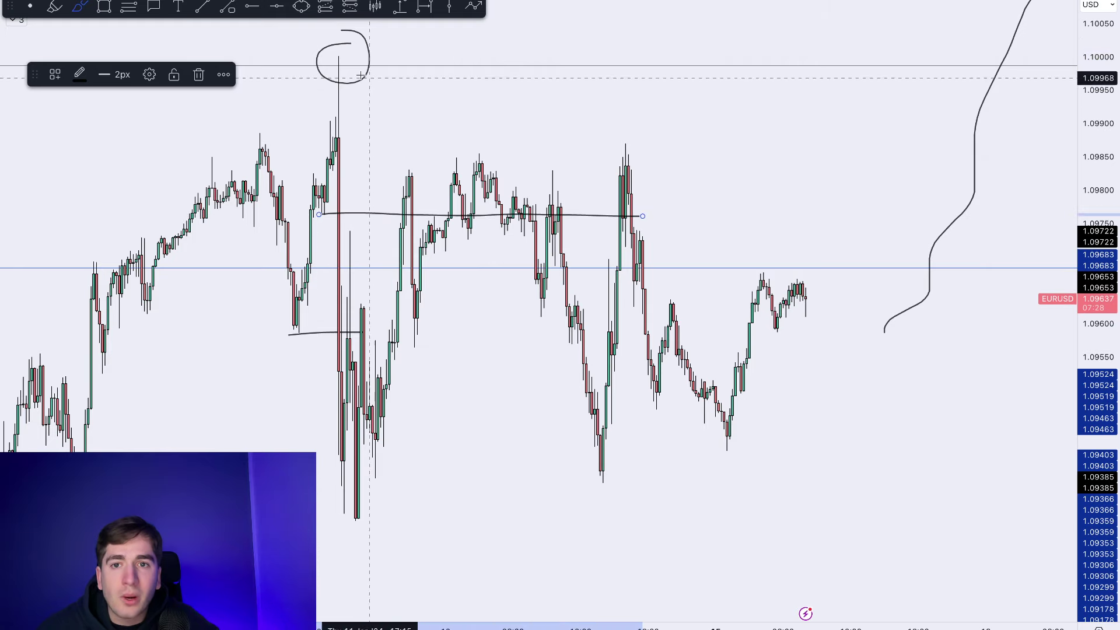
drag(316, 59, 656, 63)
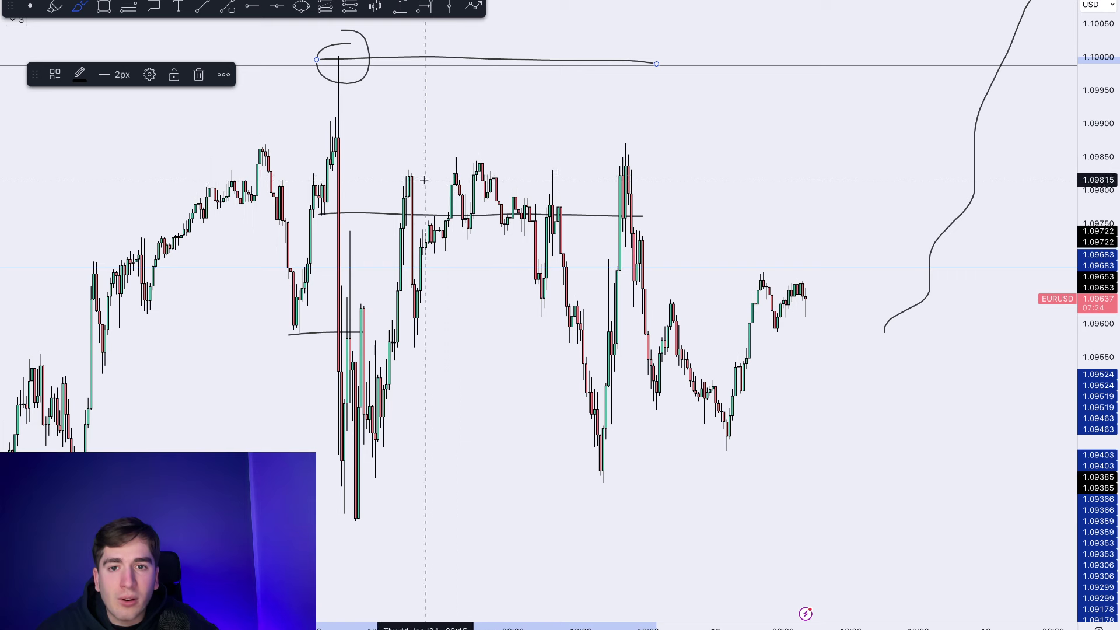
Trace the pullback and the following swings of the 15-minute consolidation with the Brush, and remove the tracings
mouse_move(409, 172)
mouse_down()
mouse_move(425, 314)
mouse_move(435, 200)
mouse_up()
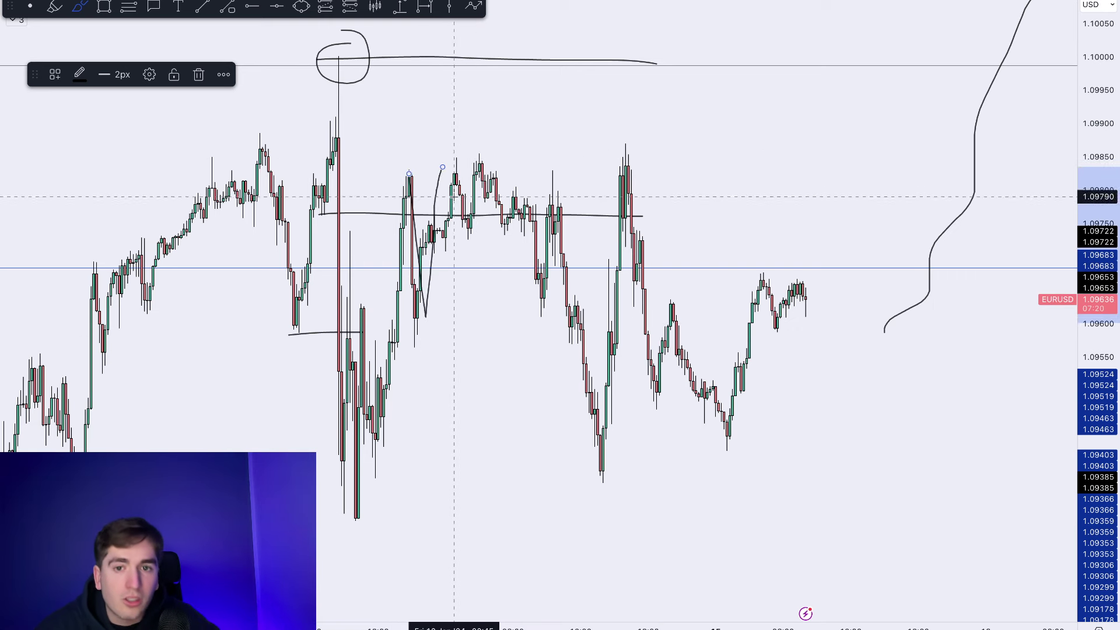
mouse_move(450, 170)
mouse_down()
mouse_move(475, 192)
mouse_move(517, 178)
mouse_move(527, 189)
mouse_up()
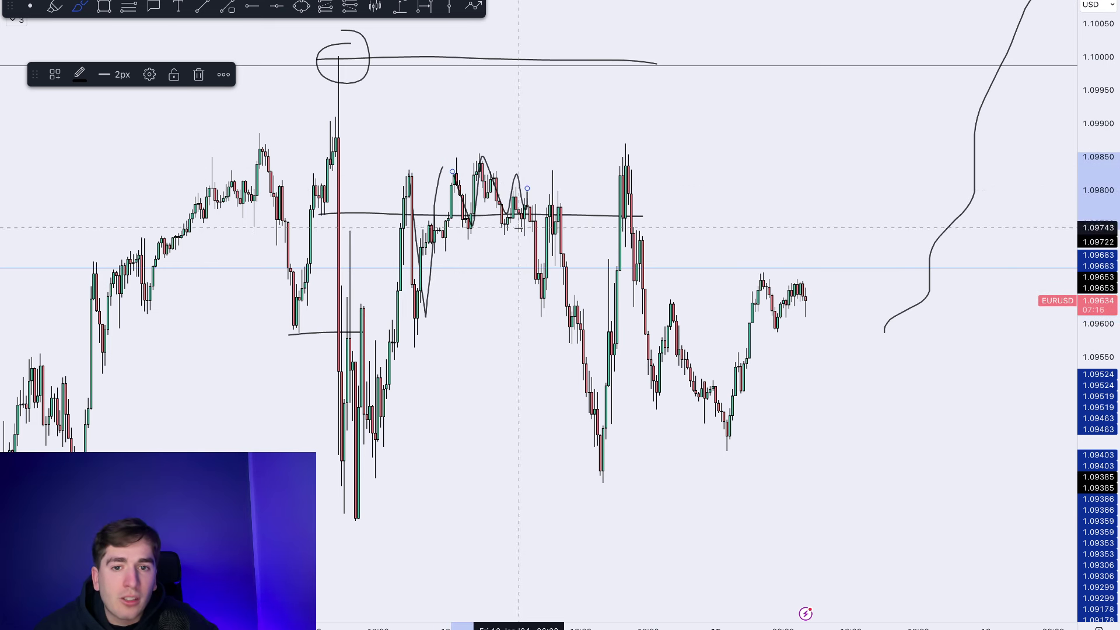
key(Delete)
Brush lines at the consolidation's low near 1.0973 and high near 1.0986, and trace the sell-off down to a circled swing low
drag(450, 239, 543, 231)
mouse_move(503, 178)
mouse_down()
mouse_move(533, 279)
mouse_move(545, 235)
mouse_up()
mouse_move(444, 151)
mouse_down()
mouse_move(581, 153)
mouse_move(578, 289)
mouse_move(621, 497)
mouse_move(655, 493)
mouse_move(631, 512)
mouse_up()
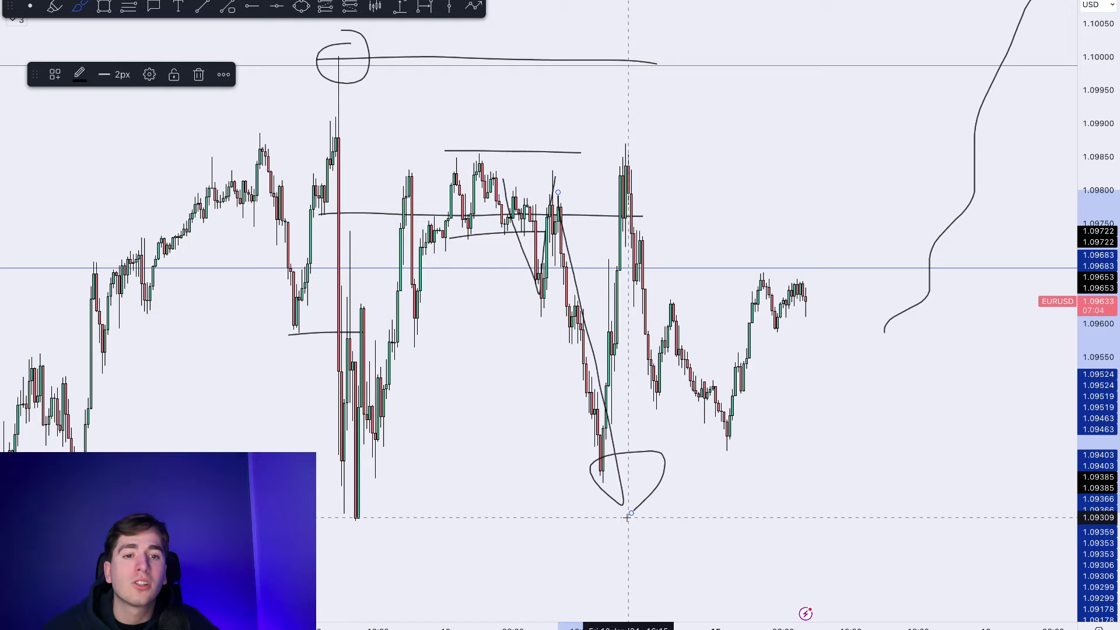
Undo all brush sketches made on the EURUSD 15-minute chart and refit the price scale to the candles
key(ctrl+z)
key(ctrl+z)
key(ctrl+z)
key(ctrl+z)
key(ctrl+z)
key(ctrl+z)
key(ctrl+z)
key(ctrl+z)
key(ctrl+z)
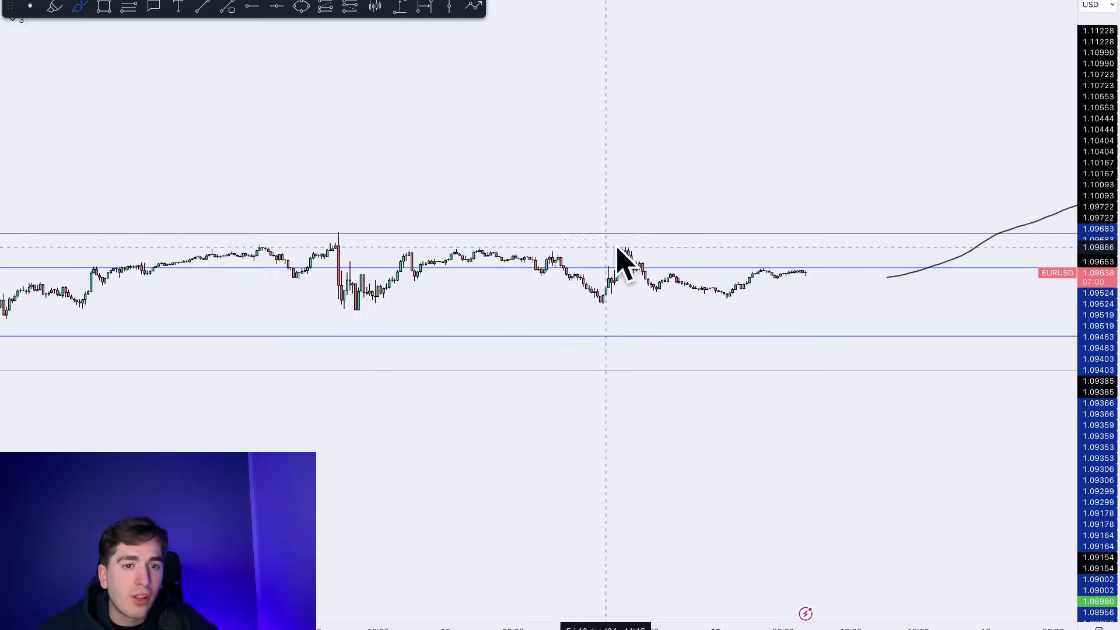
double_click(1105, 529)
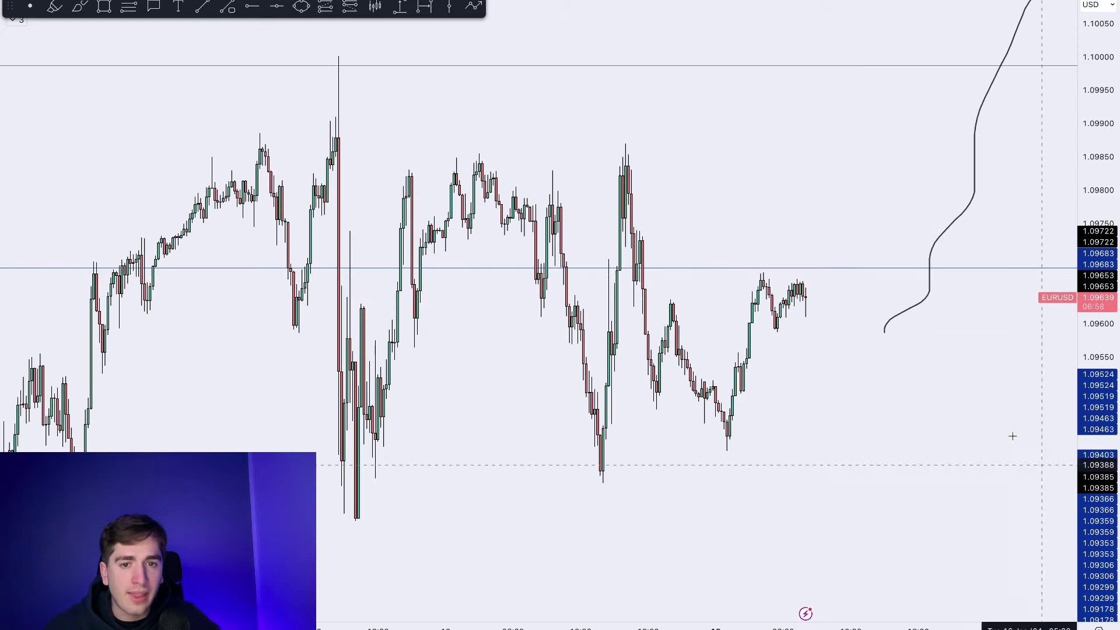
Switch the EURUSD chart back to the 4-hour timeframe and select the sketched upward path
text(4H)
key(Return)
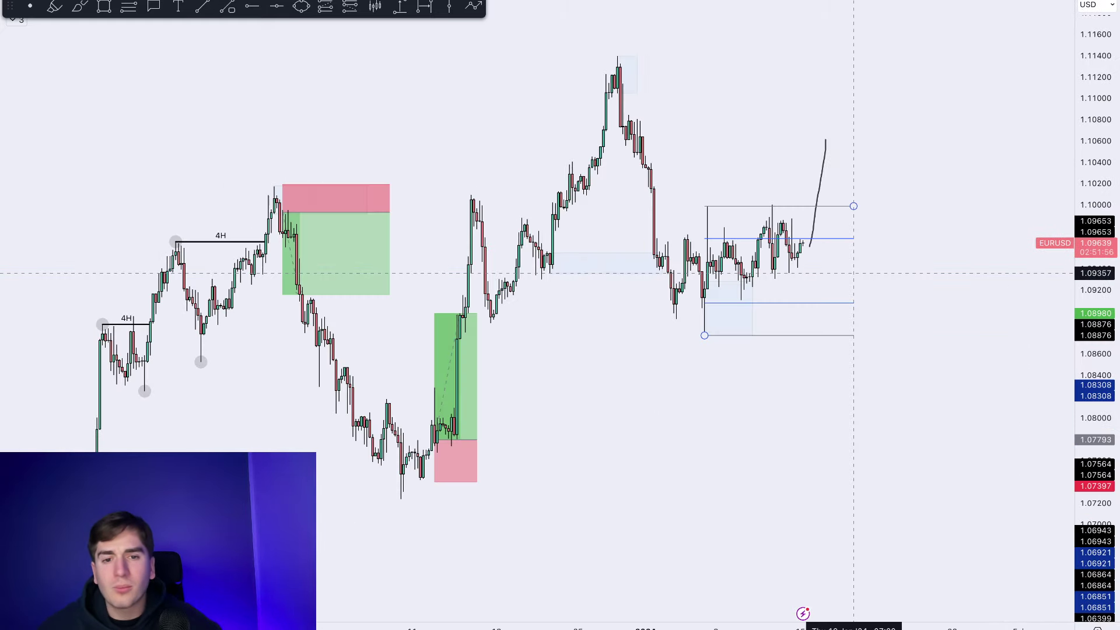
click(742, 219)
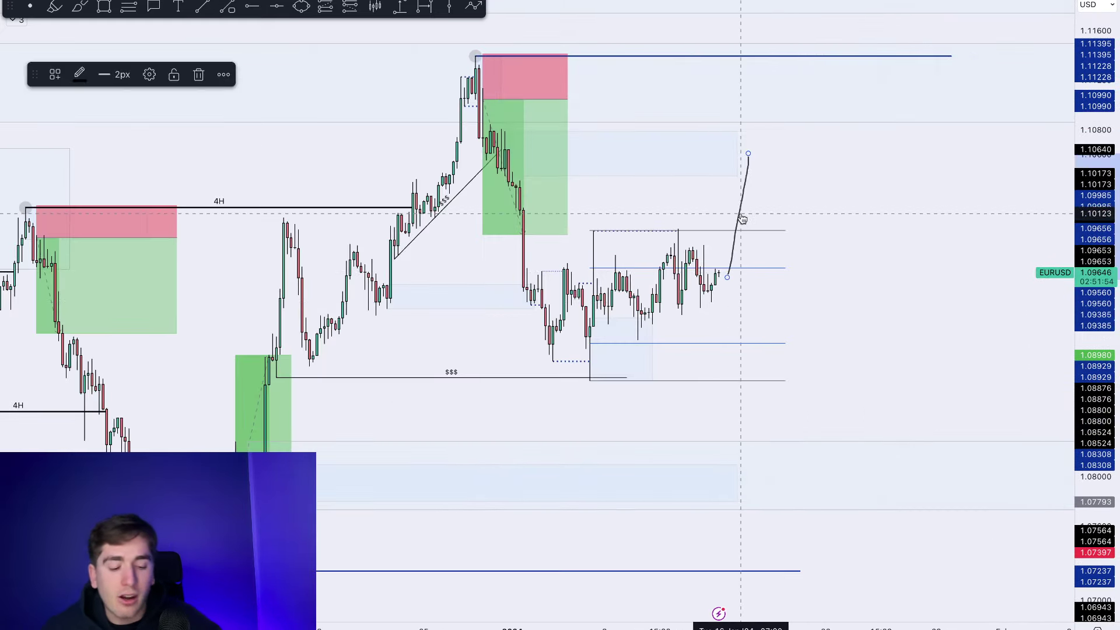
Load the TVC U.S. Dollar Currency Index (DXY) chart and frame its recent 4-hour price range
text(DXY)
key(Down)
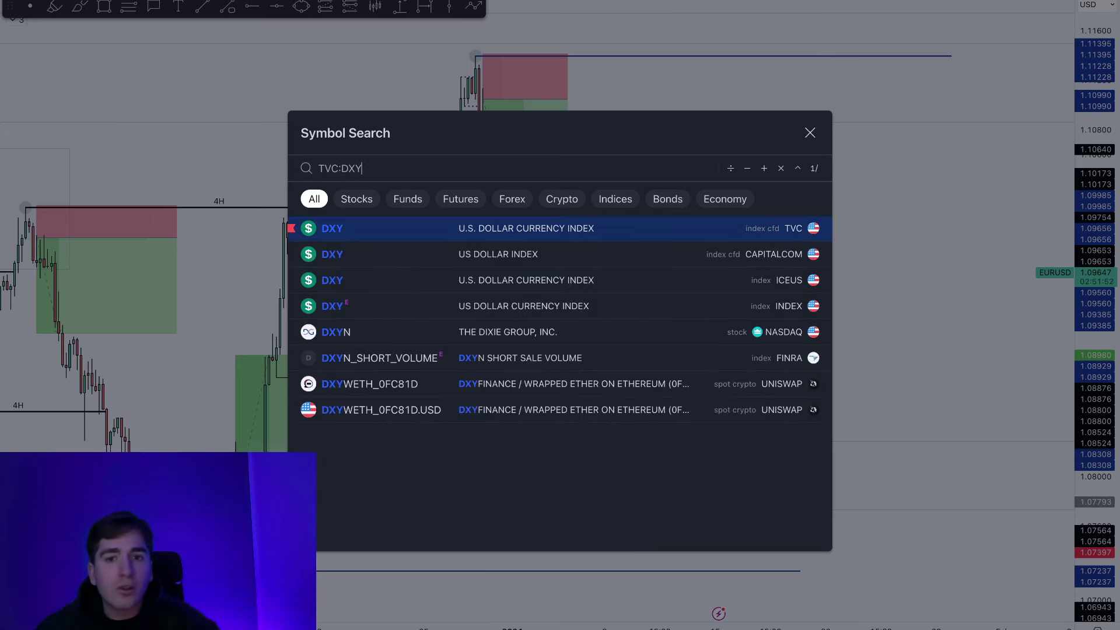
key(Return)
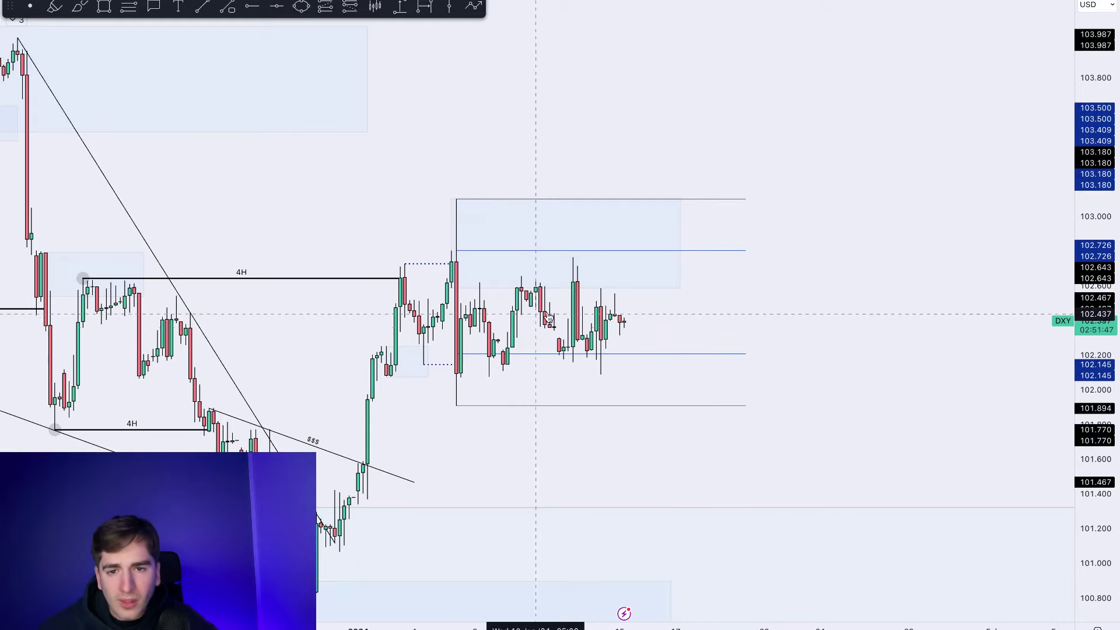
scroll(665, 375, down, 3)
drag(934, 336, 907, 328)
drag(1086, 346, 1087, 408)
drag(933, 345, 932, 337)
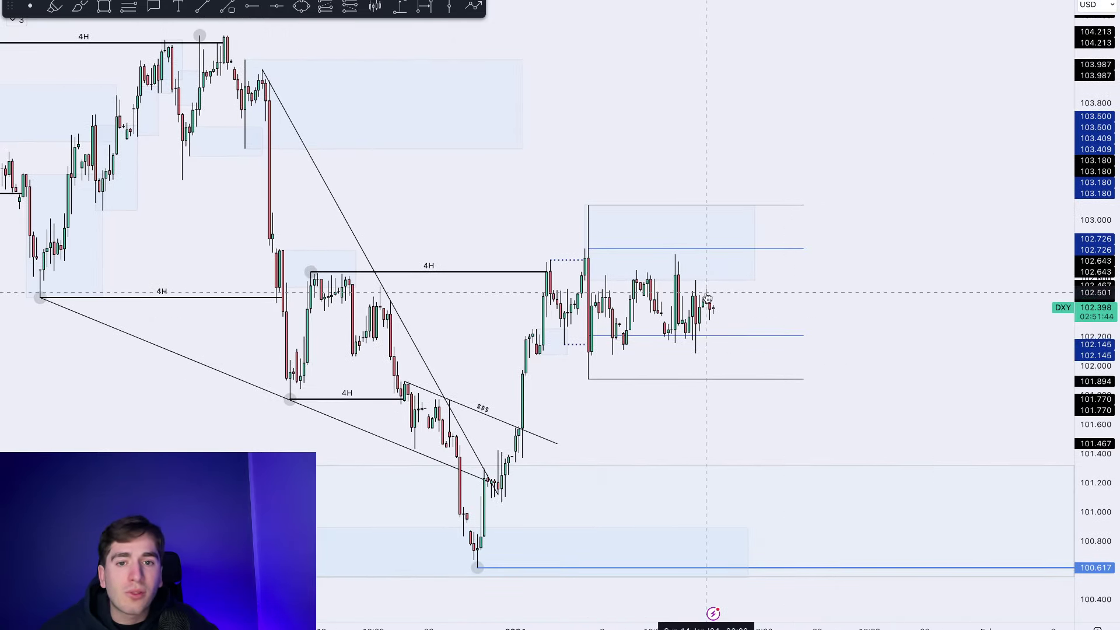
Circle the DXY supply zone near 103.5 to 104 and sketch a projected drop from current price to about 101.4
click(81, 8)
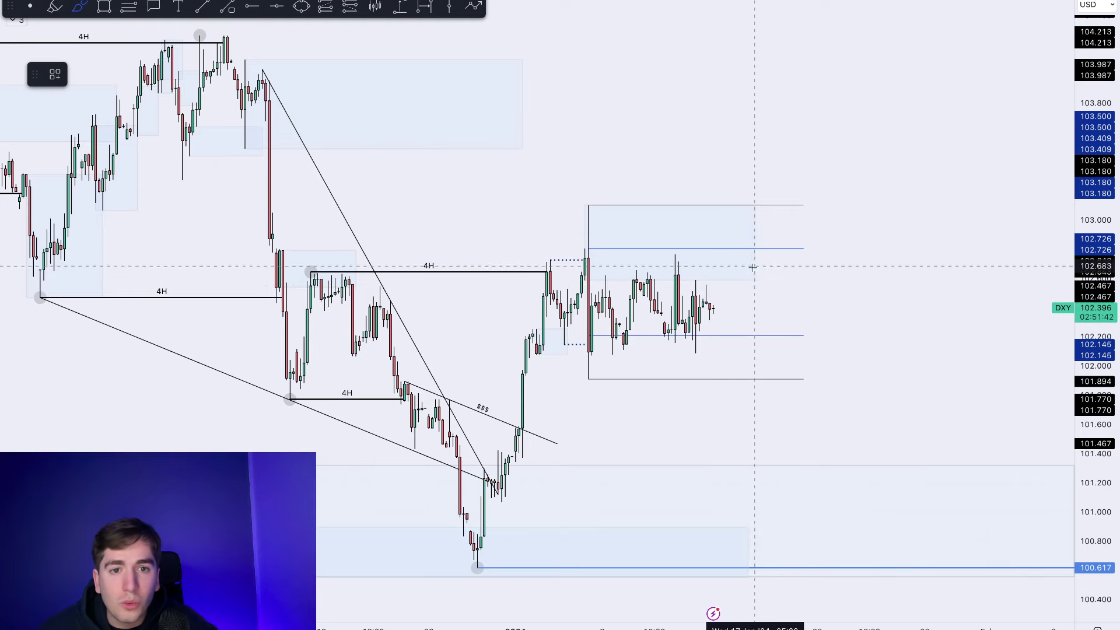
drag(718, 309, 748, 88)
key(ctrl+z)
mouse_move(310, 75)
mouse_down()
mouse_move(245, 149)
mouse_move(359, 123)
mouse_move(272, 53)
mouse_up()
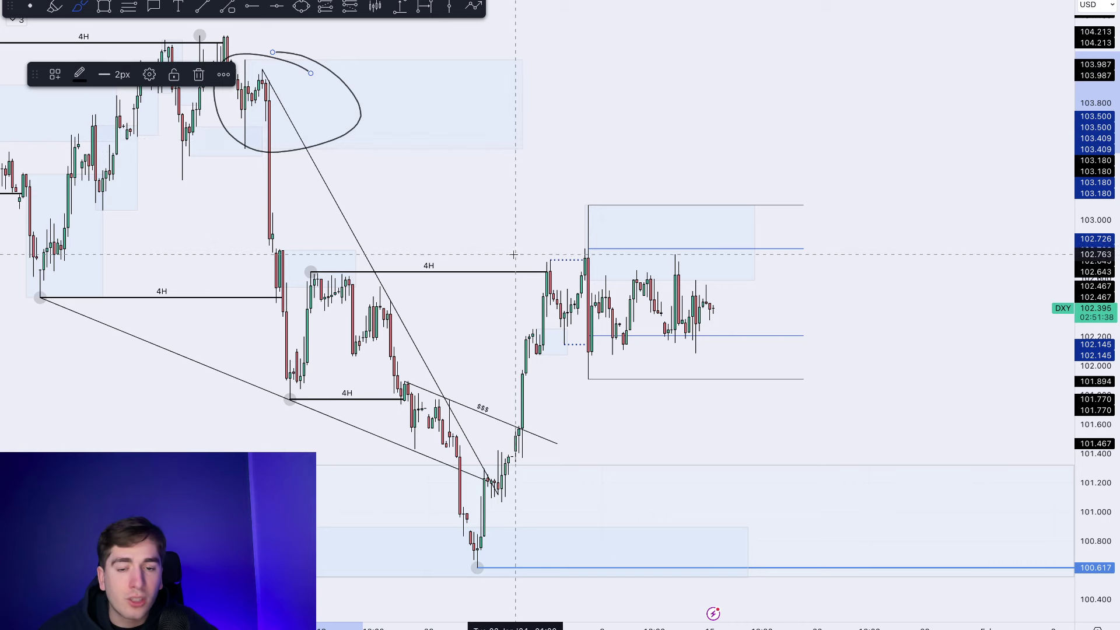
drag(721, 306, 786, 447)
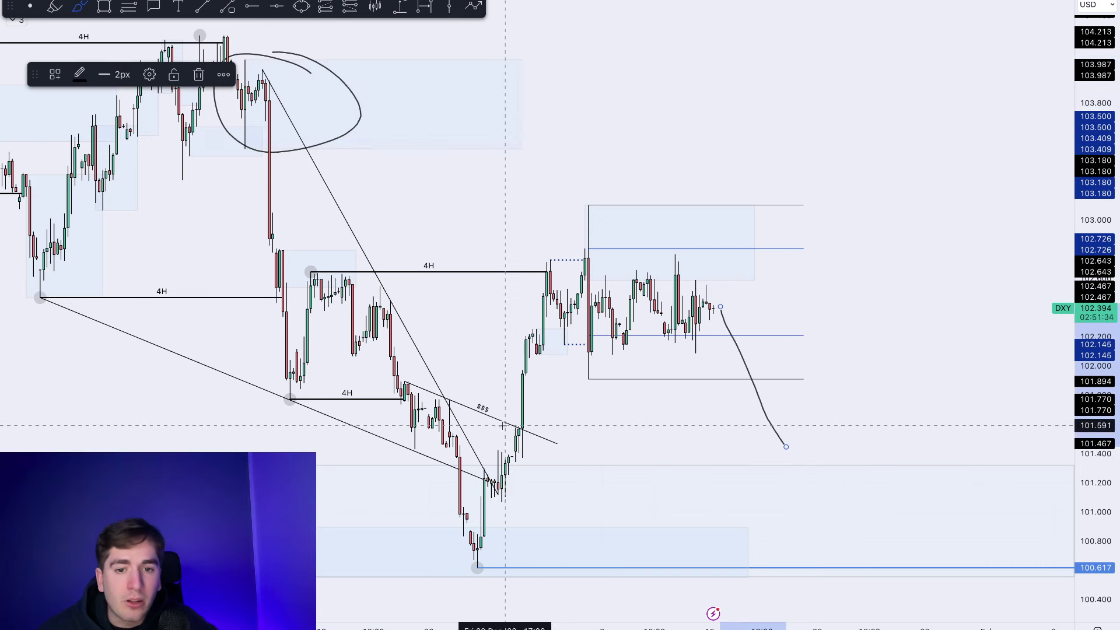
Brush lines at about 101.6 and 101.1 as DXY downside levels, and undo all the brush marks
drag(504, 425, 602, 425)
drag(487, 498, 583, 504)
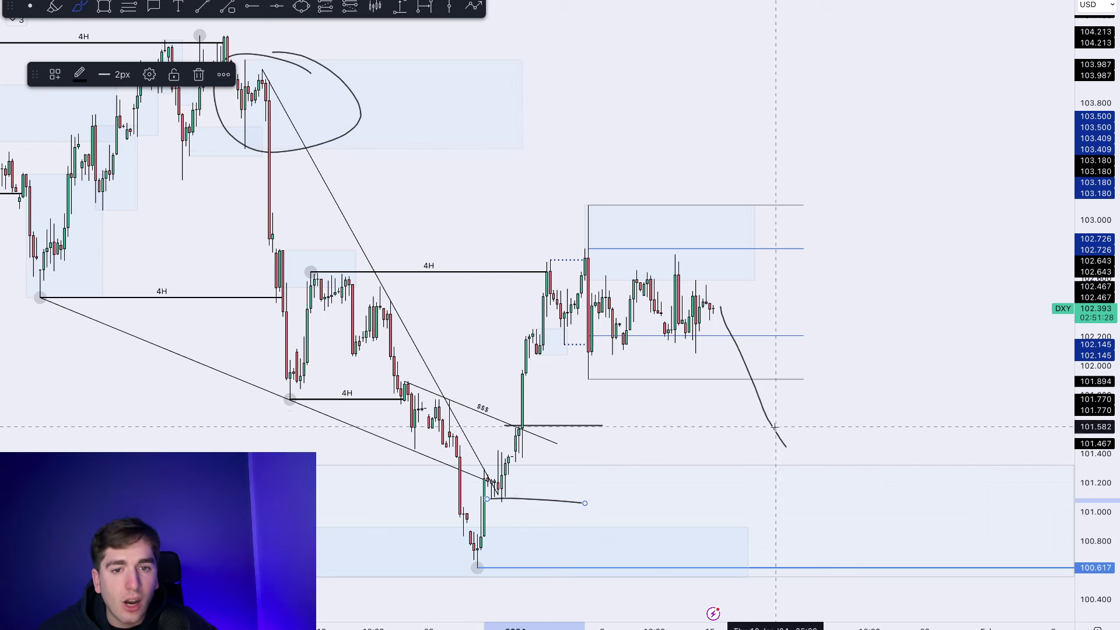
key(Escape)
key(ctrl+z)
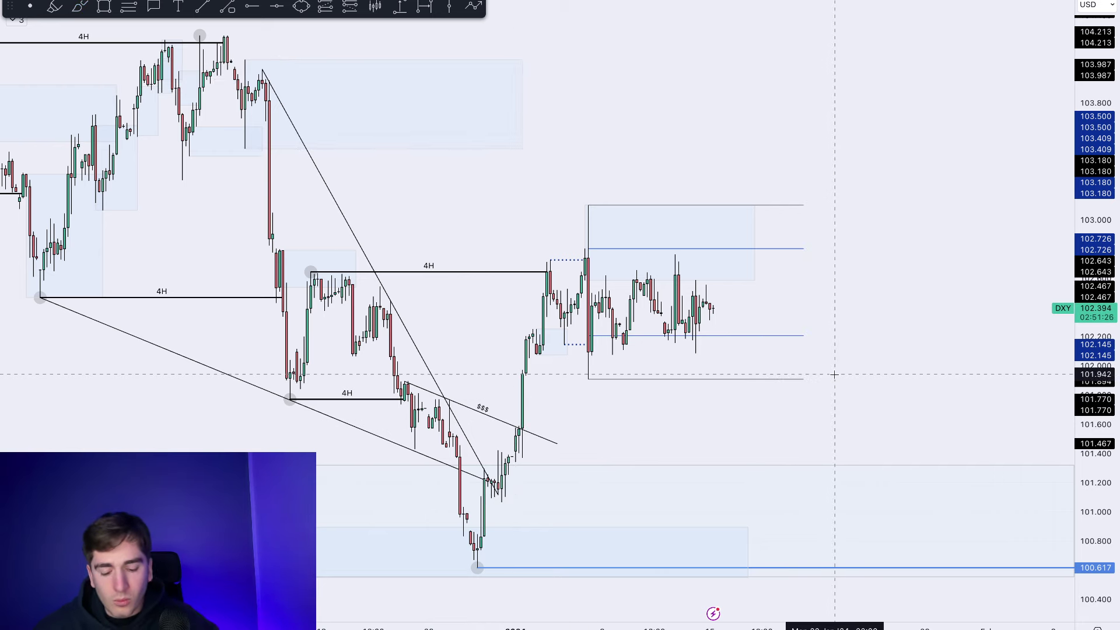
Load the AUDUSD chart and frame its recent 4-hour consolidation
text(AUDUSD)
key(Down)
key(Return)
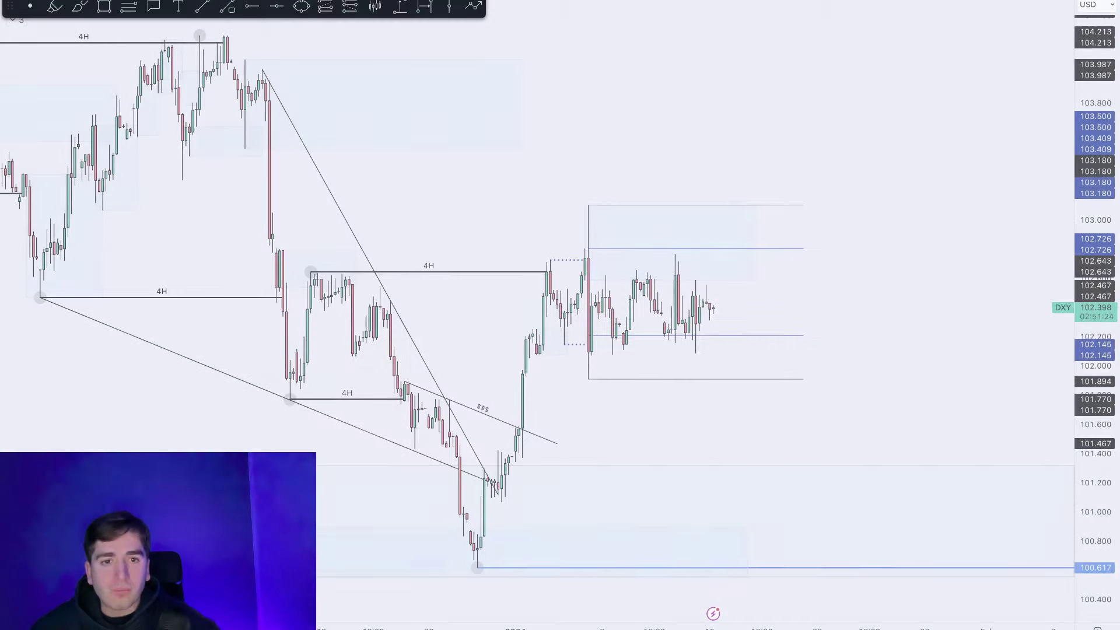
scroll(836, 387, up, 1)
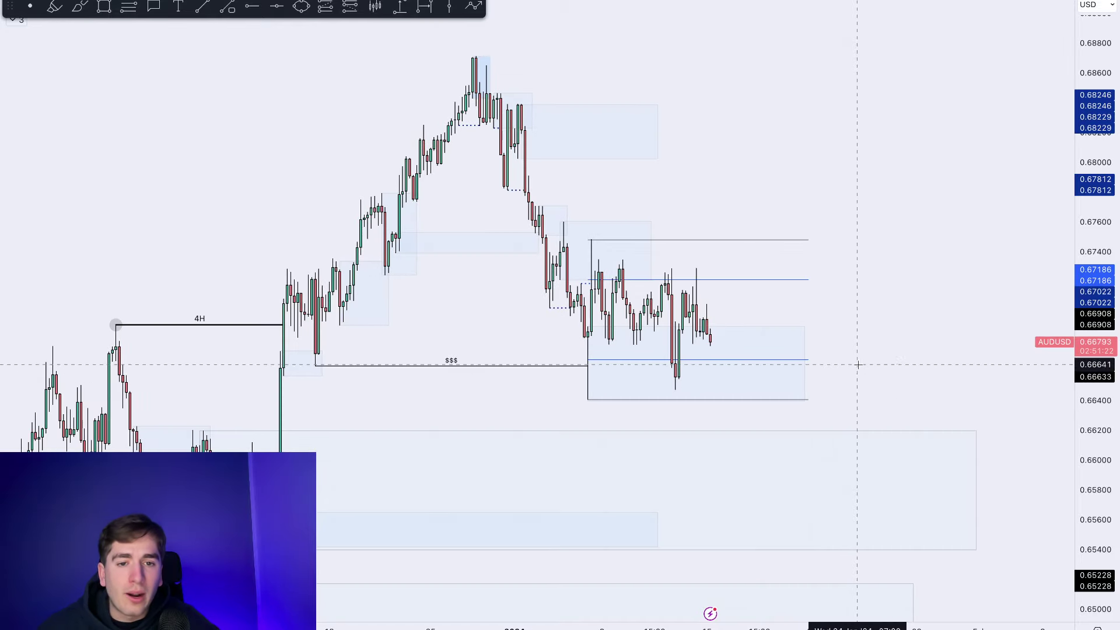
drag(923, 347, 926, 286)
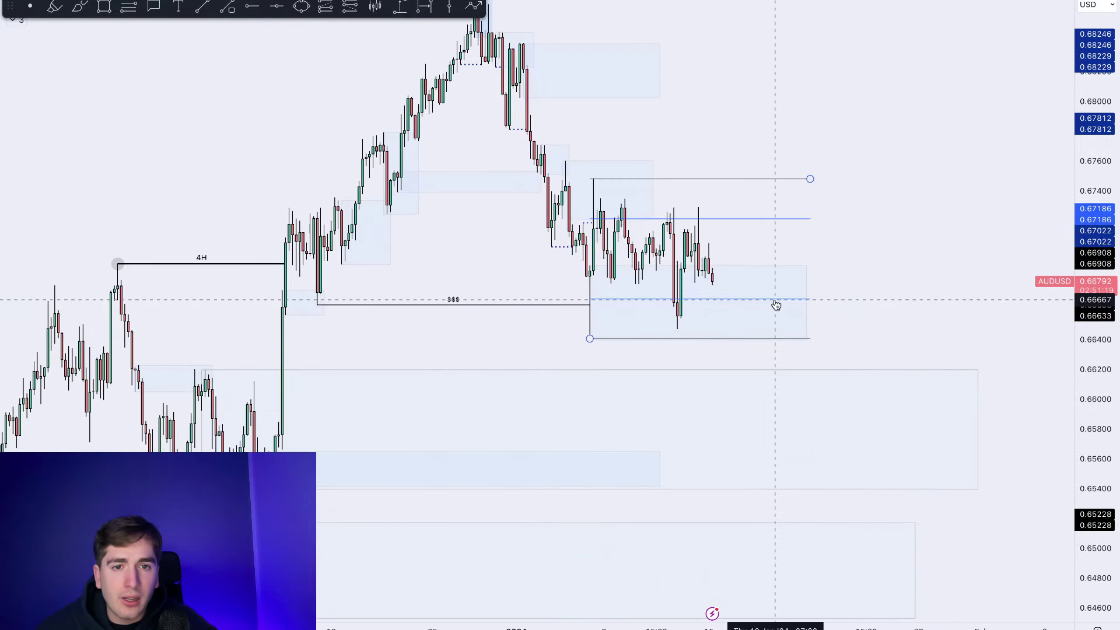
scroll(784, 306, up, 2)
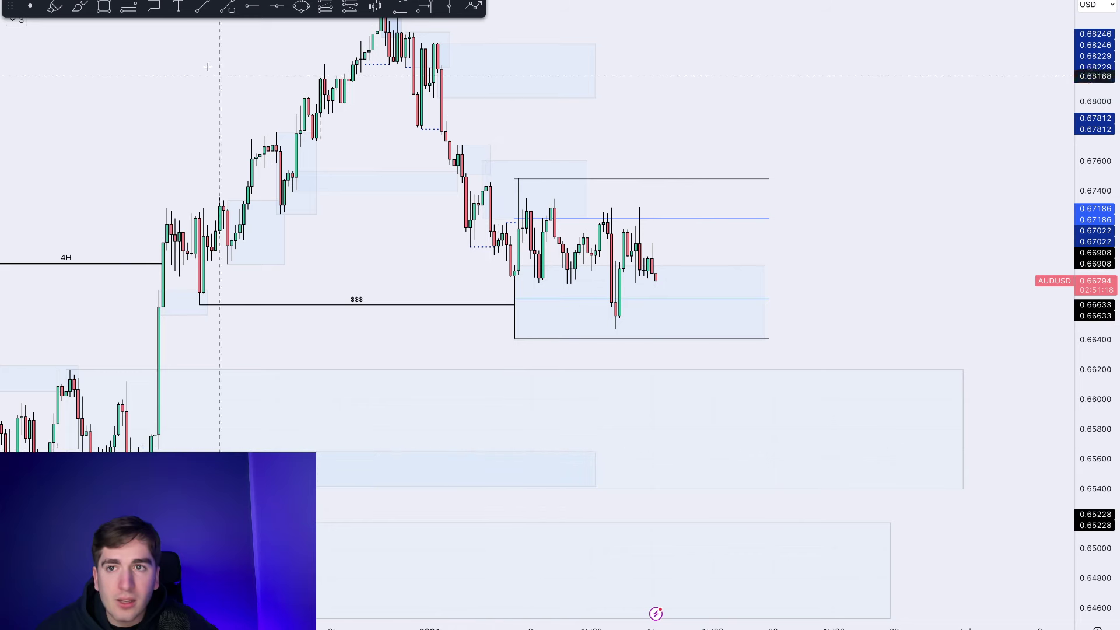
Brush marks at the AUDUSD swing high near 0.6760, the range low near 0.6640 and across the consolidation, and undo them
click(78, 7)
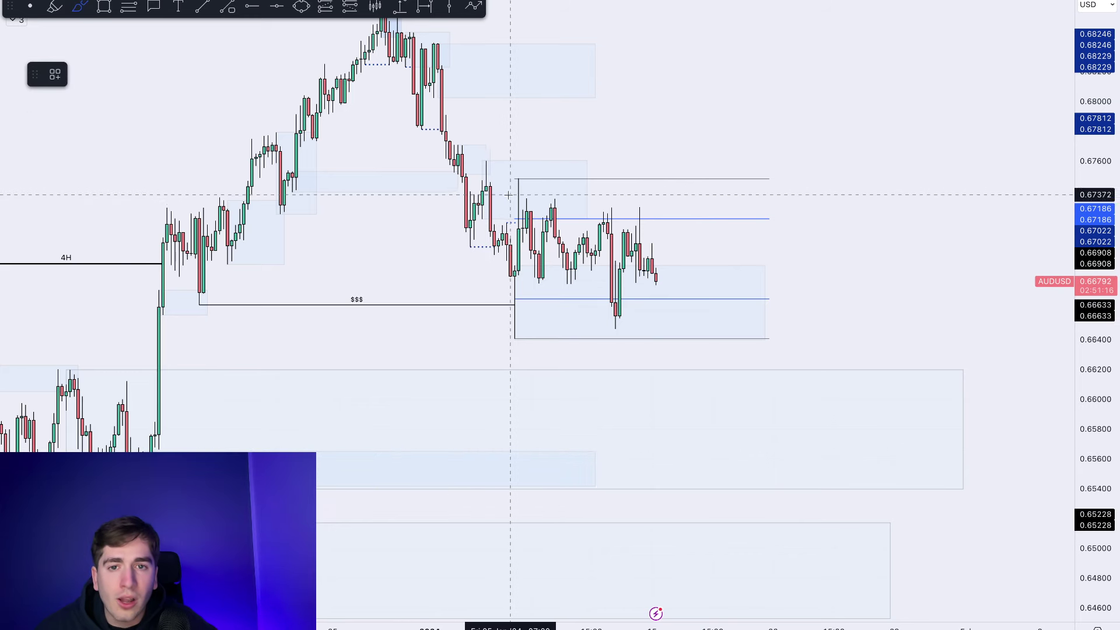
drag(483, 158, 514, 334)
key(ctrl+z)
drag(467, 169, 494, 152)
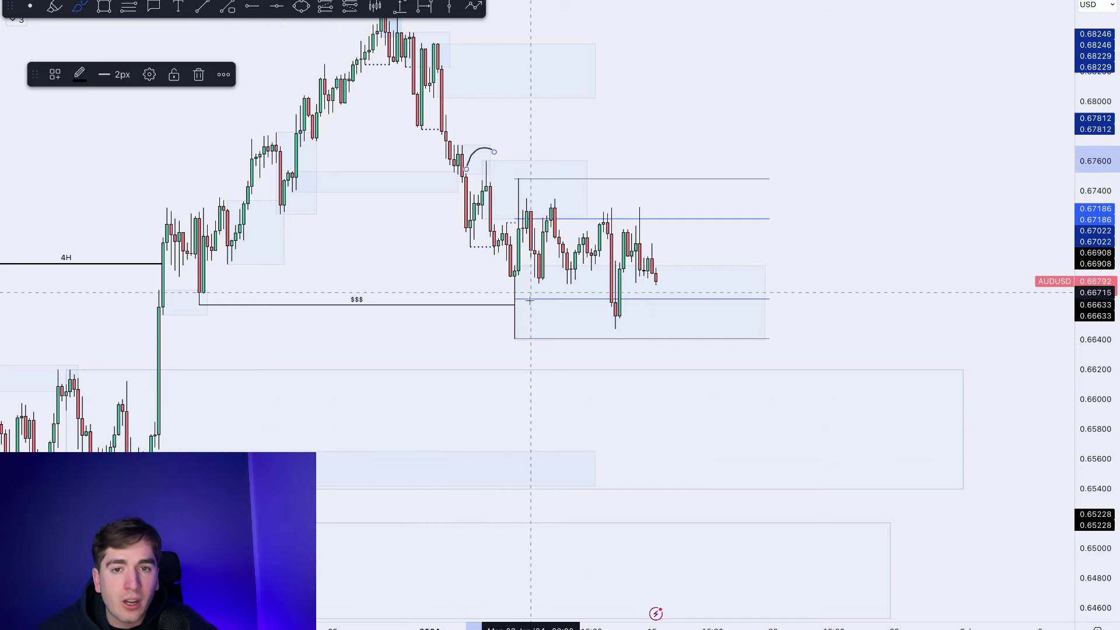
drag(507, 337, 542, 343)
drag(530, 257, 660, 260)
key(ctrl+z)
key(ctrl+z)
key(ctrl+z)
Brush a line under the equal lows near 0.6677 and lines at two recent highs, and undo the marks at the highs
drag(607, 210, 623, 327)
key(ctrl+z)
drag(539, 283, 600, 285)
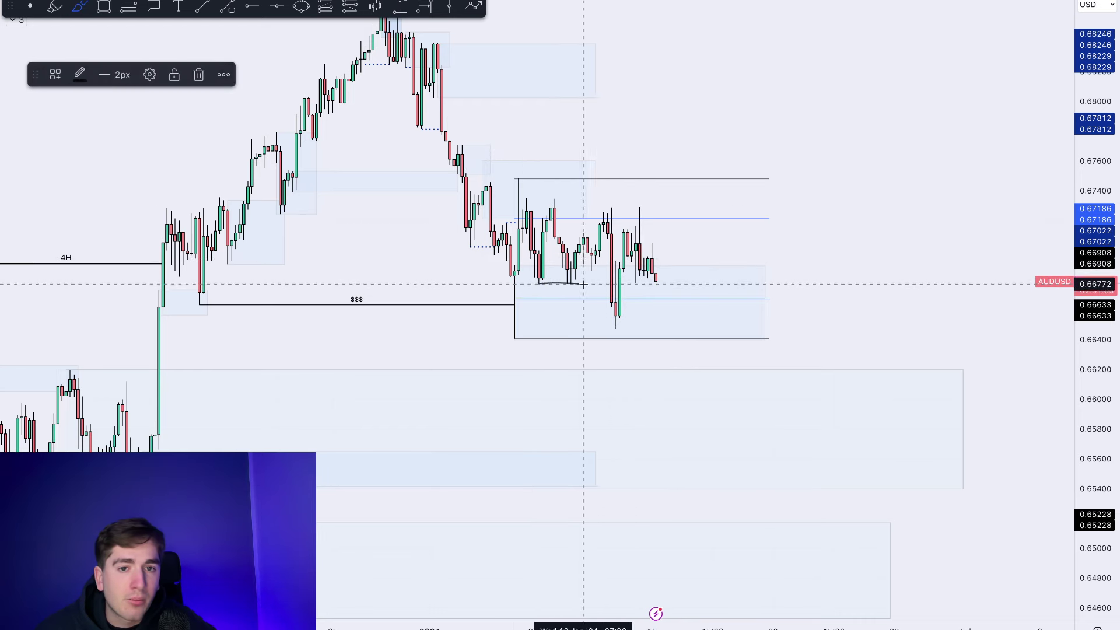
drag(640, 209, 696, 208)
drag(607, 236, 693, 237)
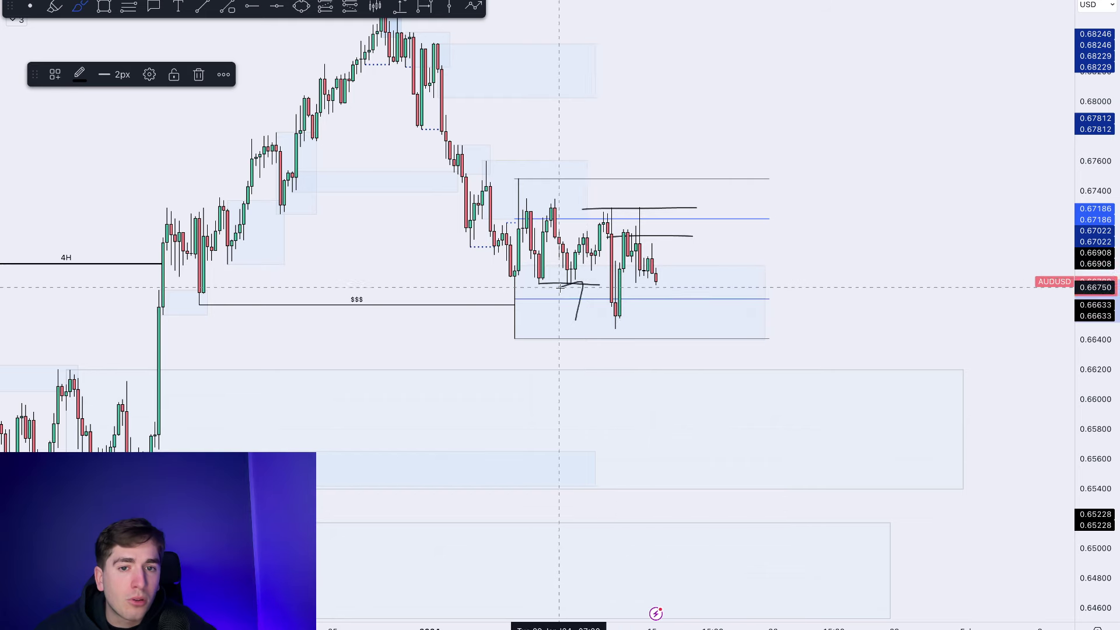
key(ctrl+z)
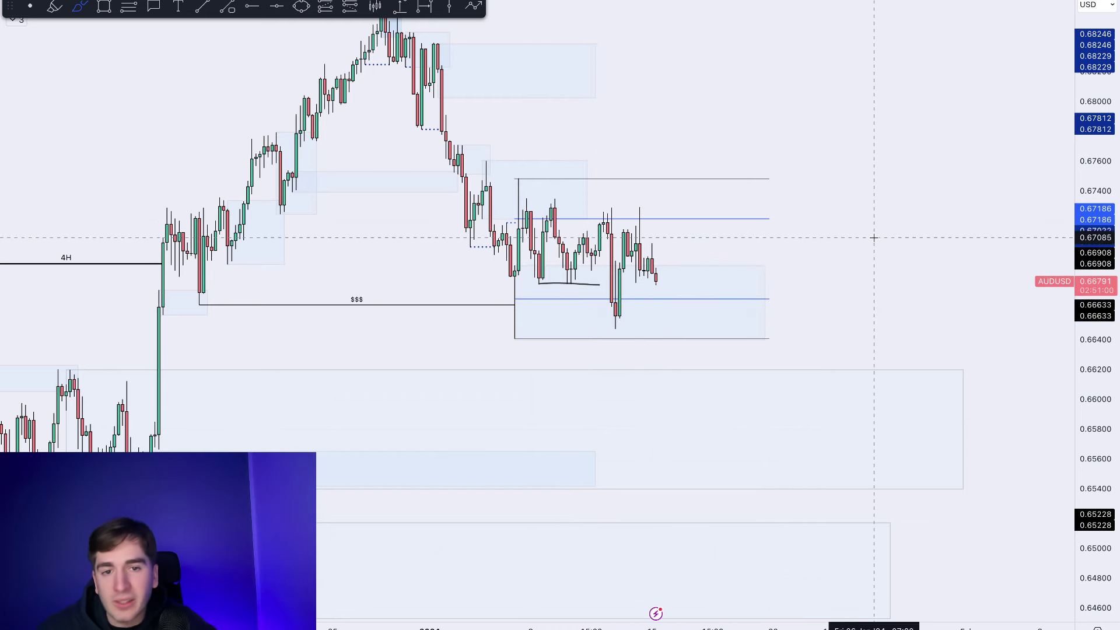
Switch the AUDUSD chart to the 15-minute timeframe and fit the view to the recent candles
text(15)
key(Return)
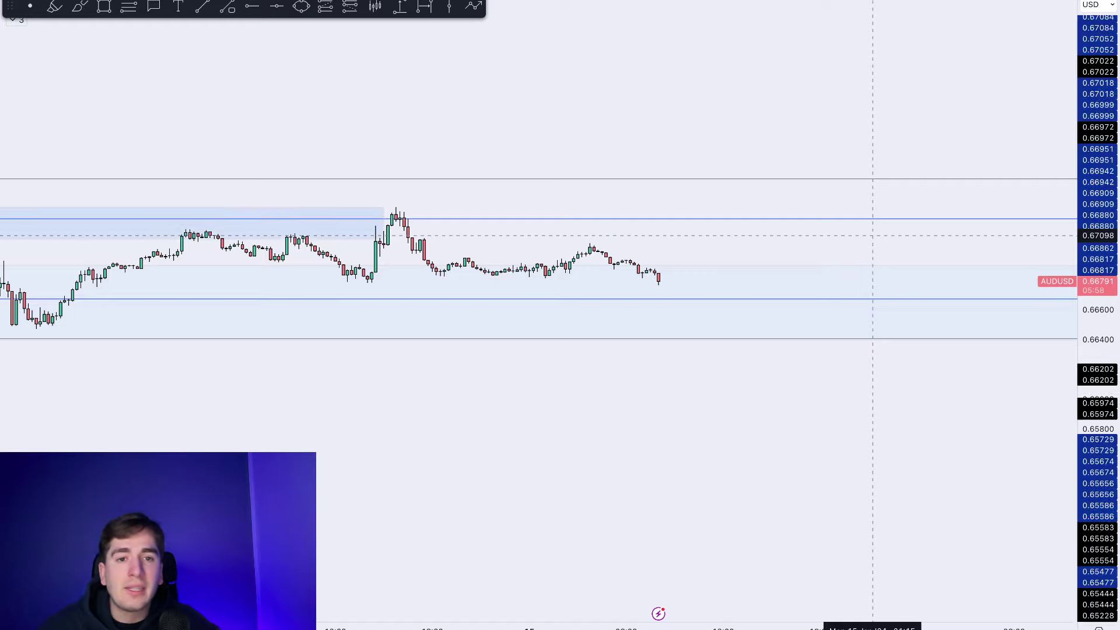
scroll(588, 385, up, 5)
scroll(589, 384, down, 5)
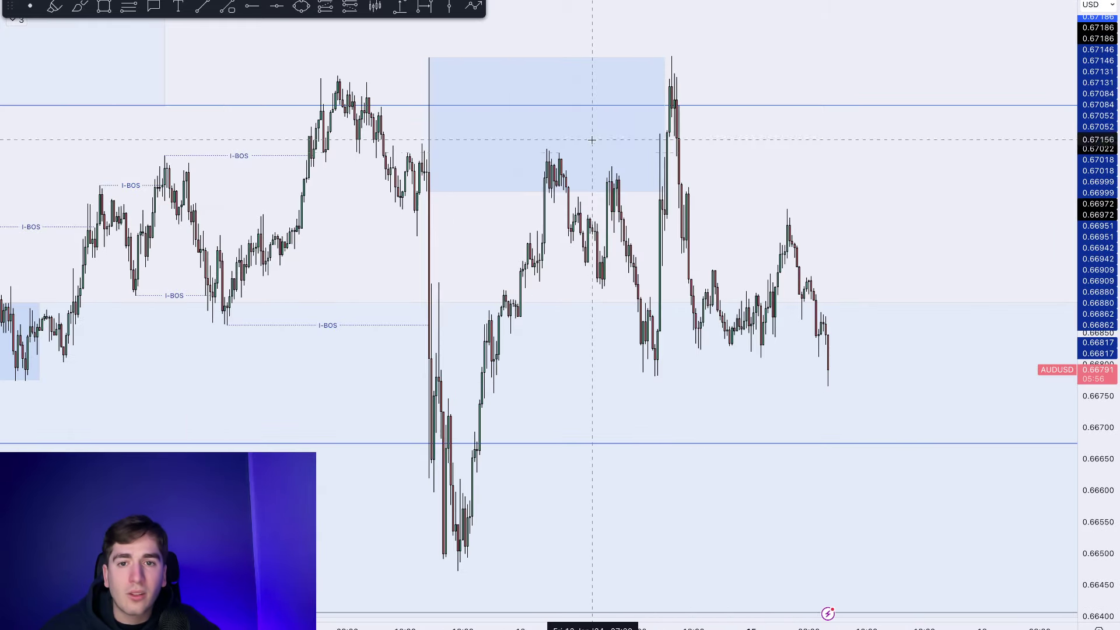
Extend the 15-minute supply zone rectangle forward in time past the latest spike high
click(670, 124)
drag(669, 124, 722, 121)
click(815, 143)
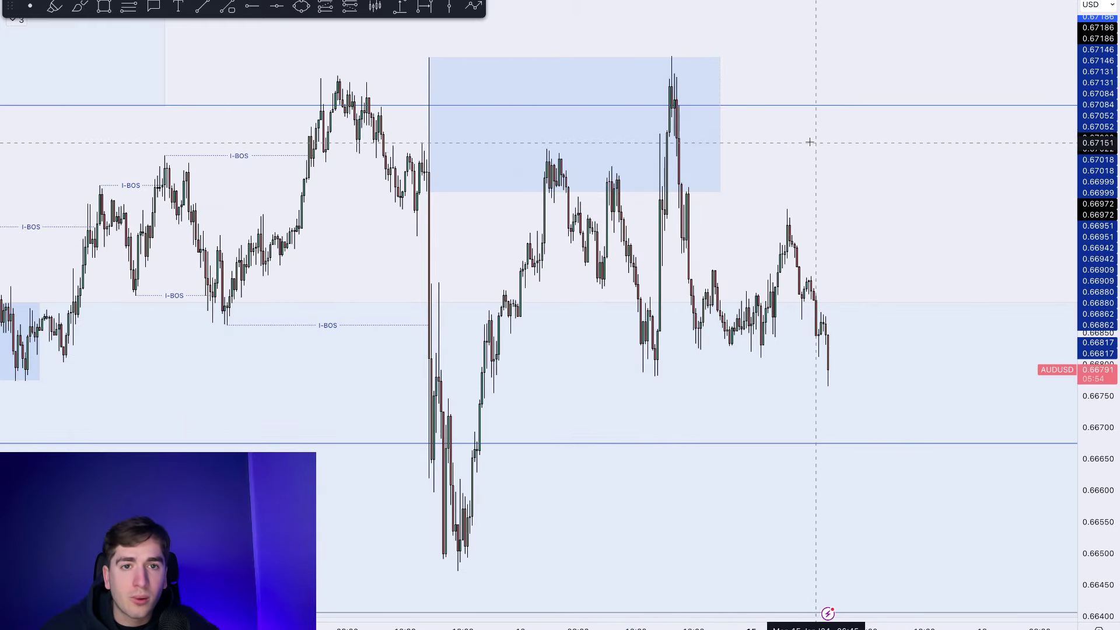
Circle the first reaction high inside the AUDUSD supply zone and the origin of the zone
scroll(782, 148, up, 3)
drag(735, 202, 744, 169)
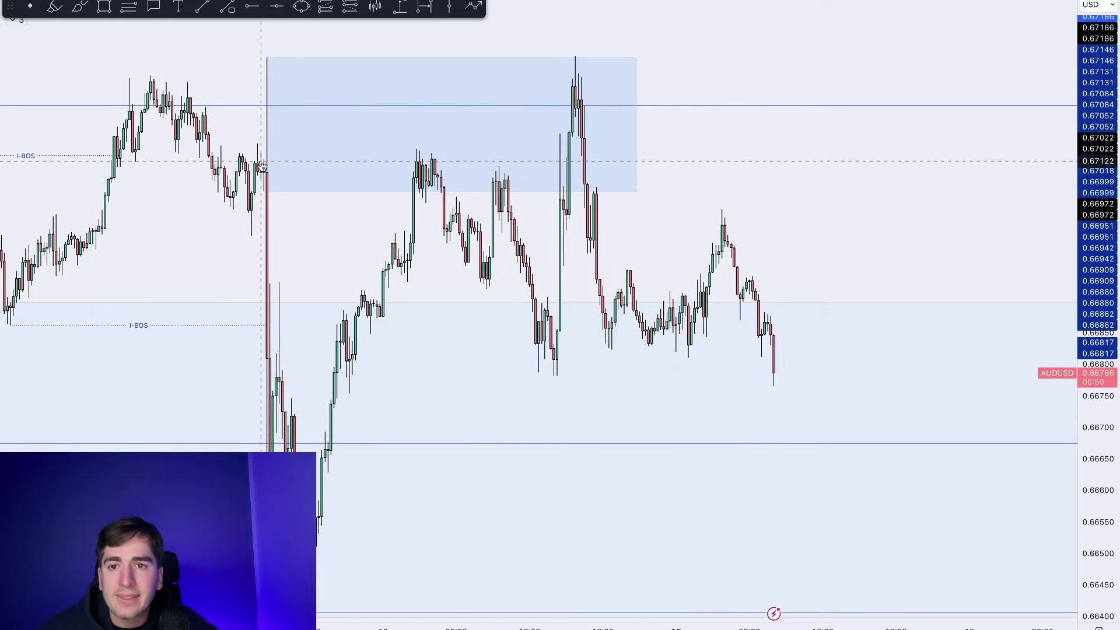
click(81, 7)
drag(444, 149, 407, 152)
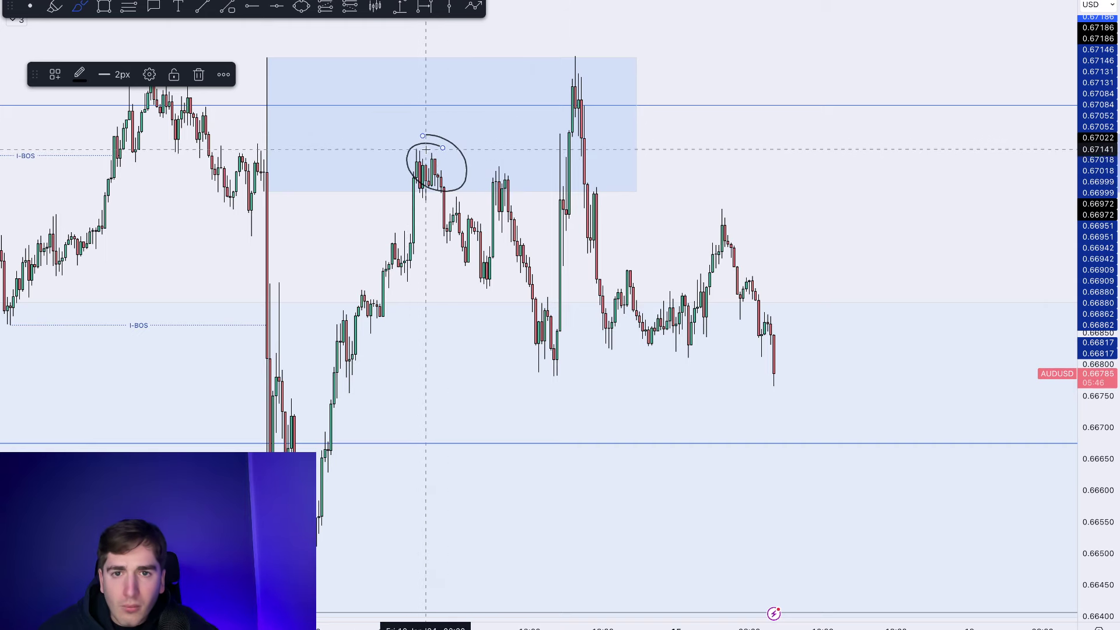
key(Delete)
mouse_move(444, 157)
mouse_down()
mouse_move(414, 156)
mouse_move(456, 161)
mouse_move(422, 148)
mouse_up()
mouse_move(311, 87)
mouse_down()
mouse_move(232, 155)
mouse_move(325, 100)
mouse_up()
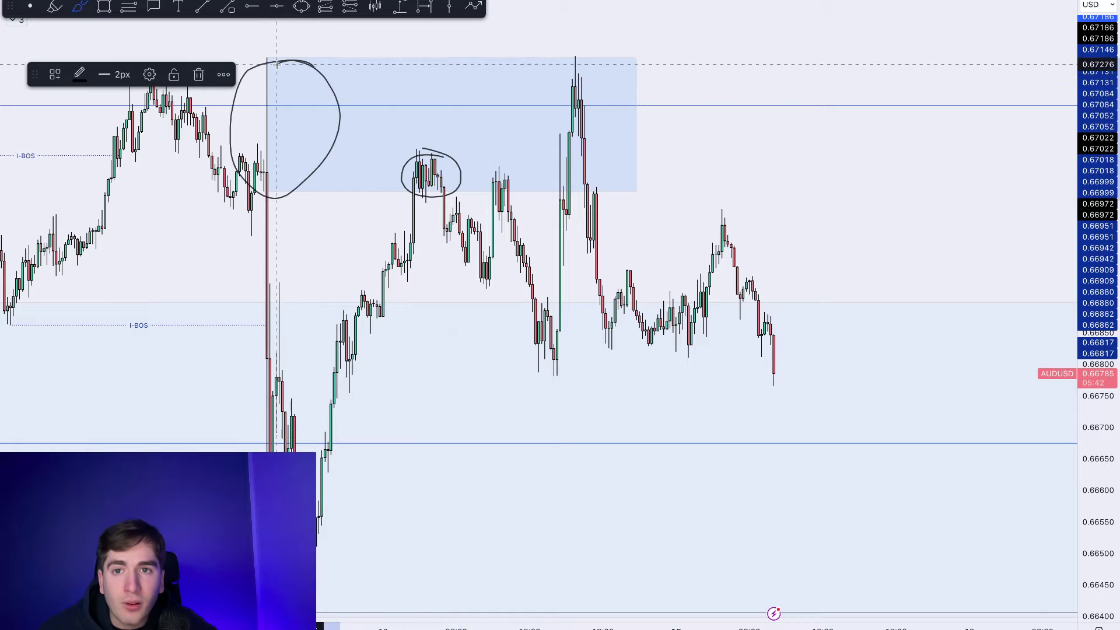
Circle the swing highs before the sell-off, trace the drop and rally back into the supply zone, and undo these strokes
scroll(480, 157, down, 5)
mouse_move(678, 222)
mouse_down()
mouse_move(728, 233)
mouse_move(768, 548)
mouse_move(811, 307)
mouse_up()
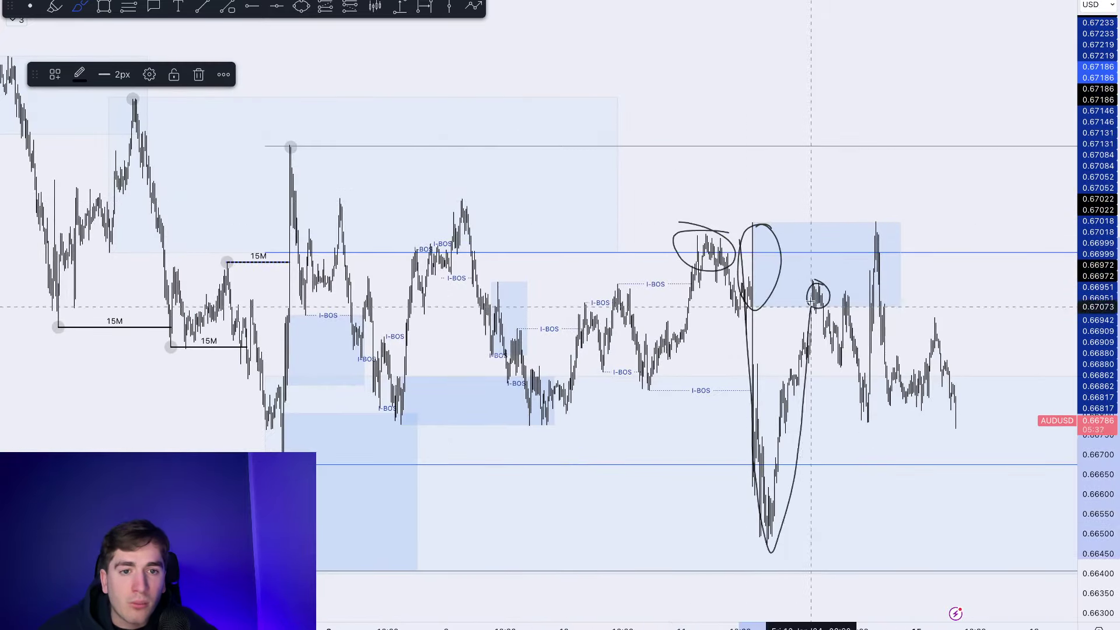
key(ctrl+z)
key(ctrl+z)
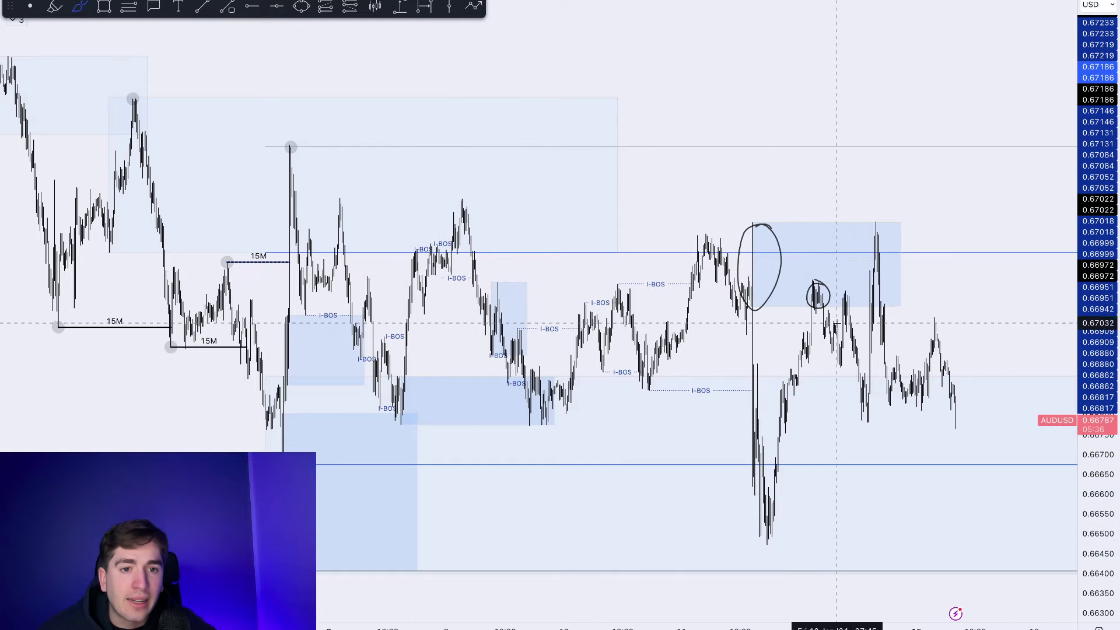
Brush lines at the reaction range's high near 0.6713 and low near 0.6707, and remove a third line near 0.6693
scroll(844, 315, up, 5)
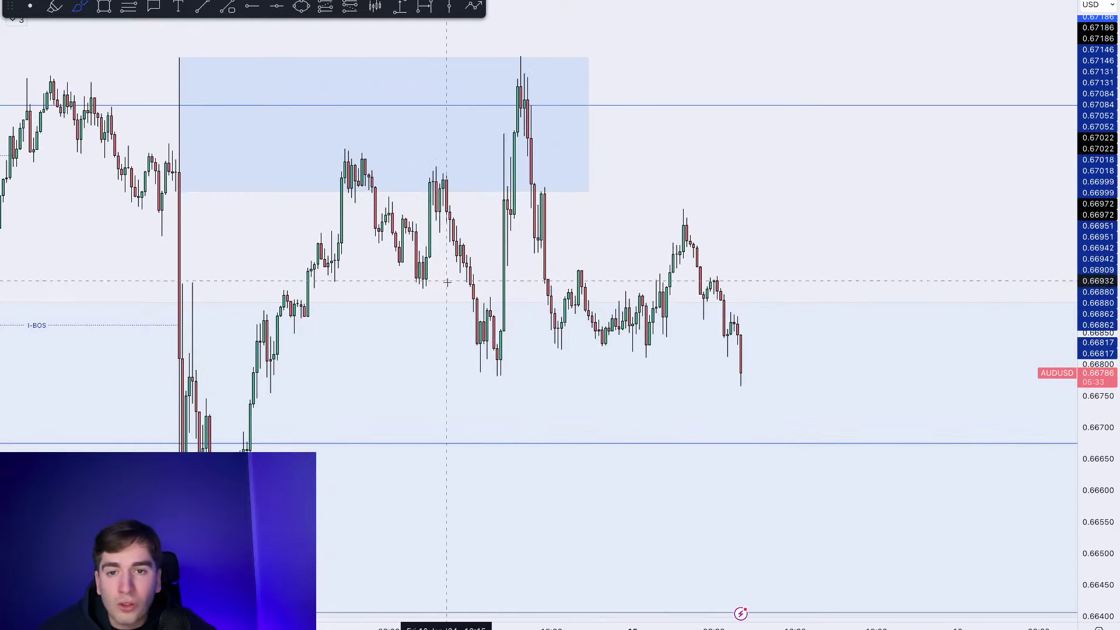
drag(336, 193, 443, 193)
drag(314, 154, 433, 157)
click(428, 284)
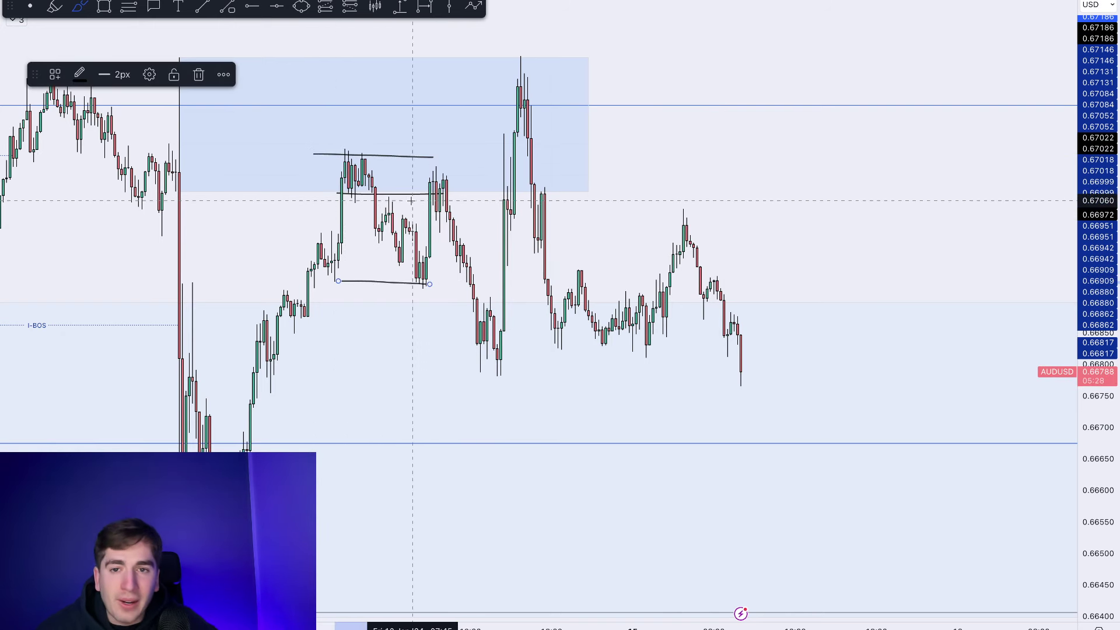
key(Delete)
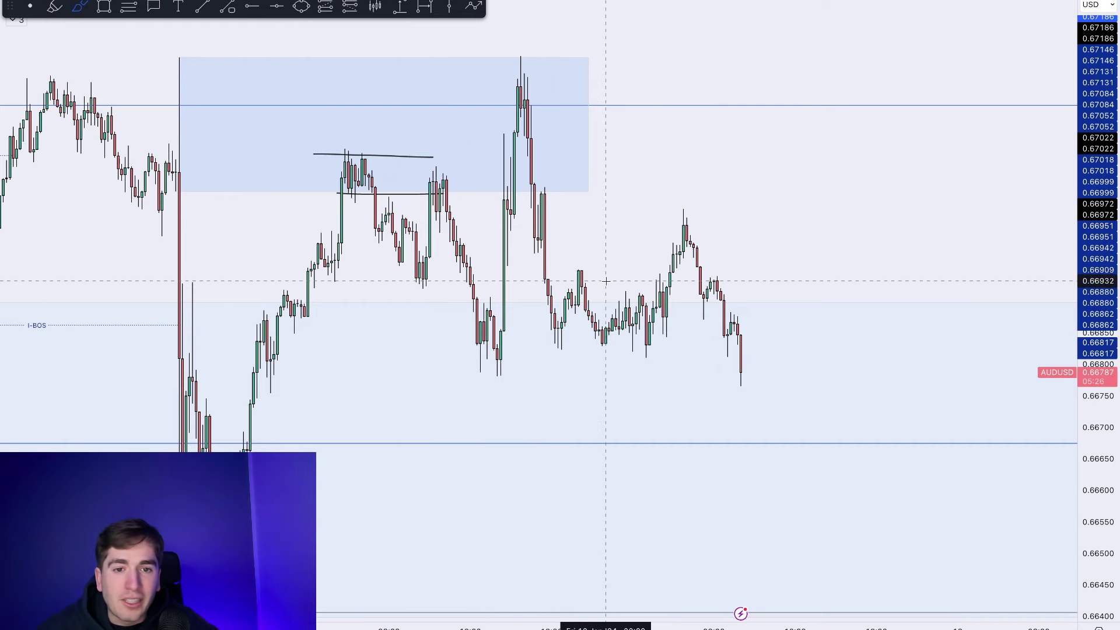
Switch the AUDUSD chart to the 4-hour timeframe
scroll(758, 233, down, 2)
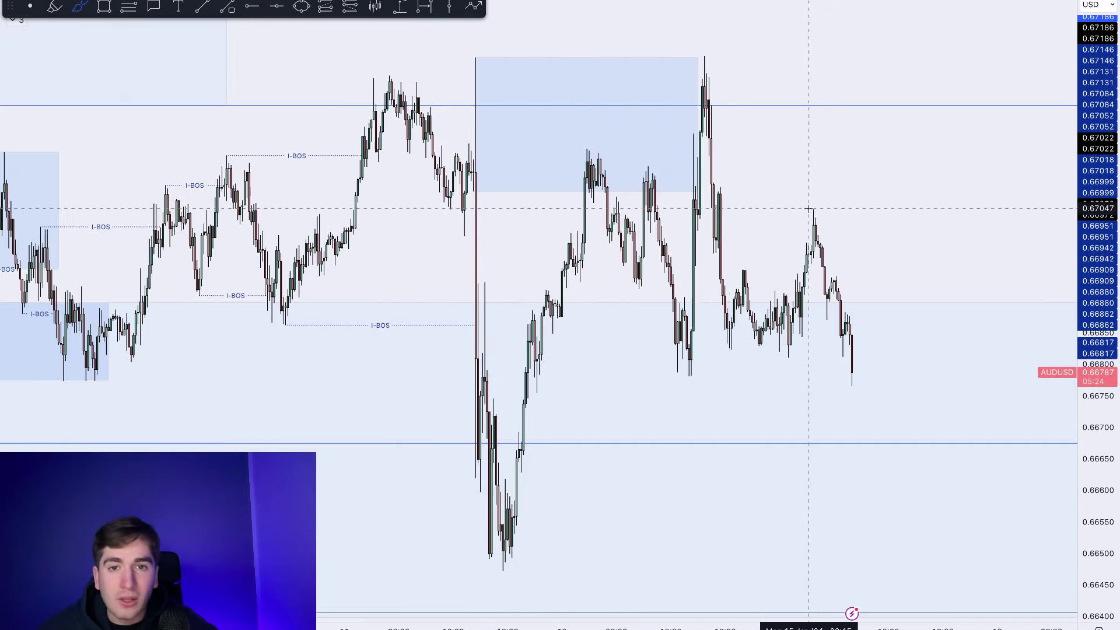
text(4H)
key(Return)
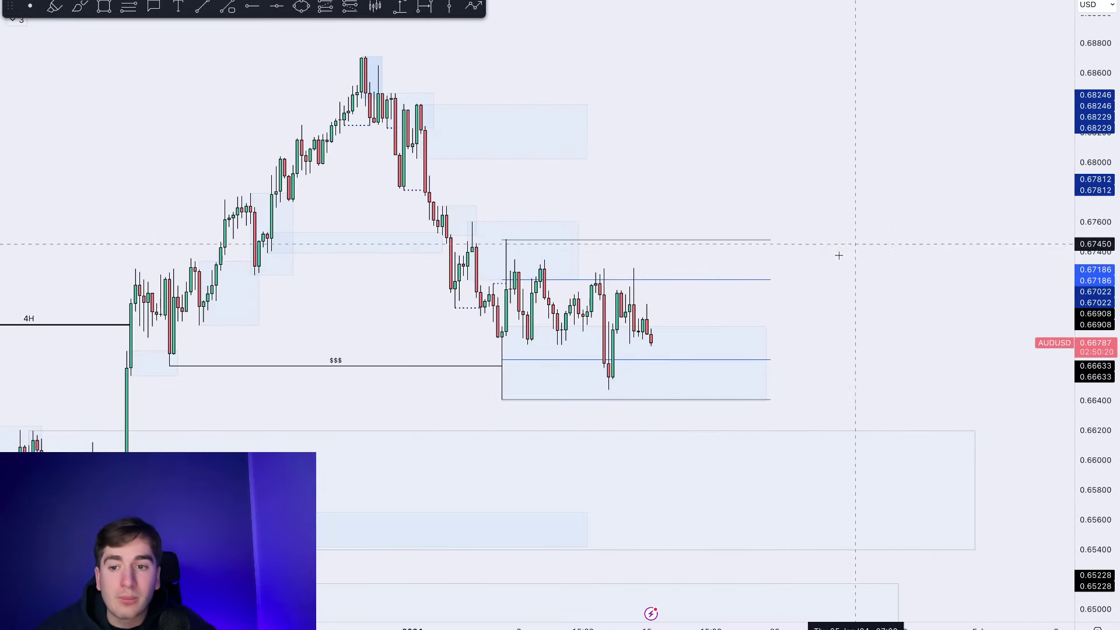
Sketch a rally to about 0.6800 and a drop into the demand zone from the current AUDUSD price, and undo both strokes
click(78, 7)
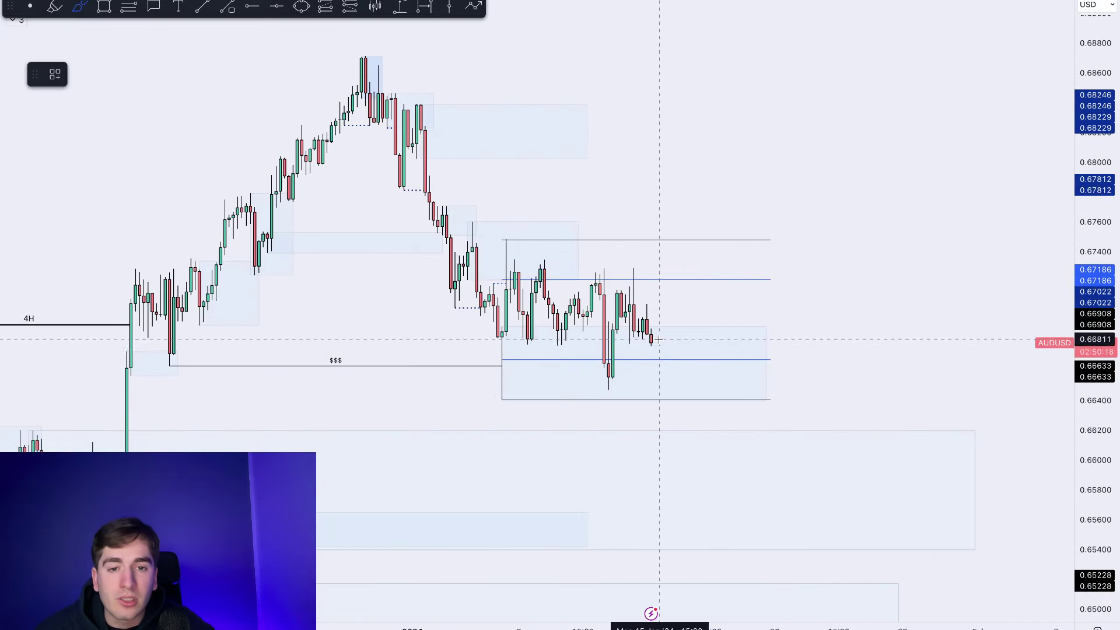
drag(660, 336, 694, 162)
drag(668, 339, 795, 593)
key(ctrl+z)
key(ctrl+z)
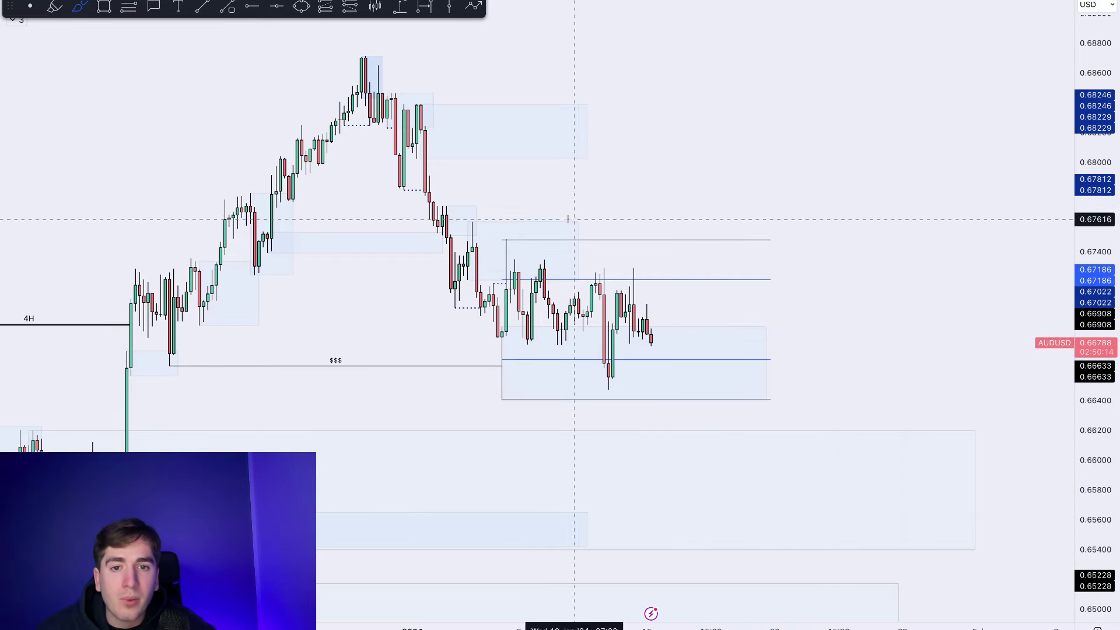
Brush a descending line over the recent swing highs, circle the supply zone near 0.6820, and sketch price paths up and down to both zones
drag(465, 219, 723, 297)
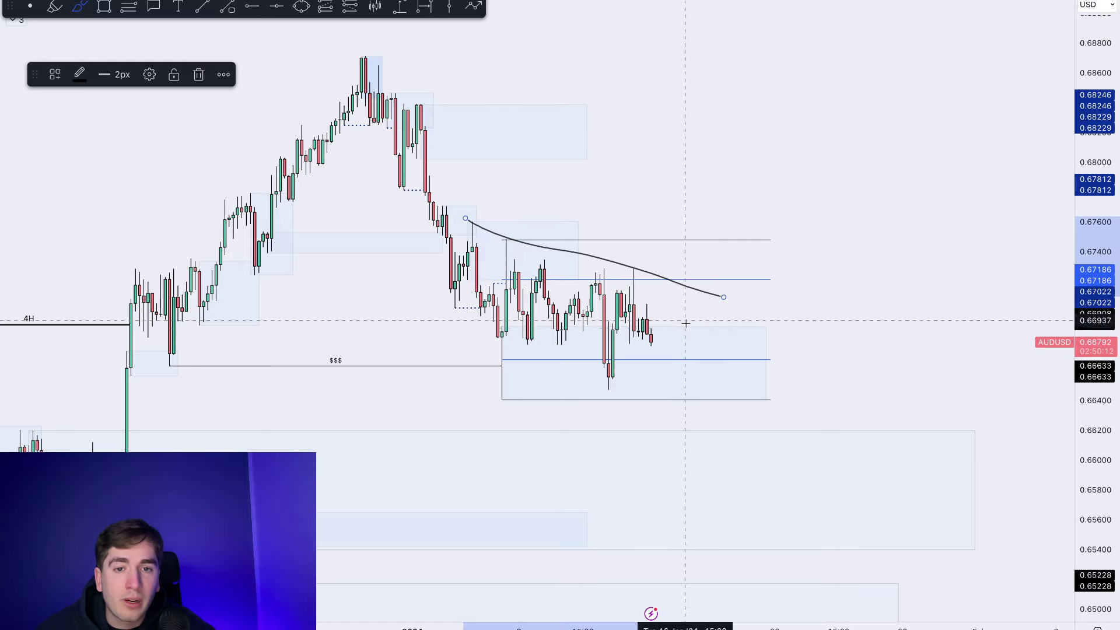
mouse_move(451, 106)
mouse_down()
mouse_move(420, 103)
mouse_move(420, 94)
mouse_up()
mouse_move(655, 332)
mouse_down()
mouse_move(668, 131)
mouse_move(659, 359)
mouse_move(697, 485)
mouse_up()
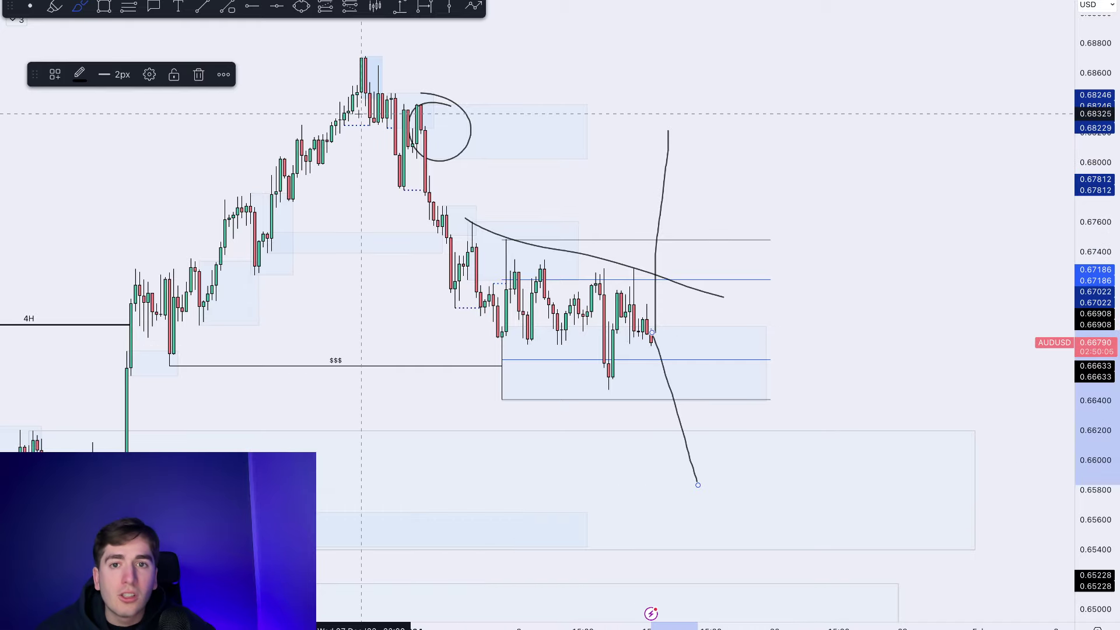
drag(476, 100, 382, 129)
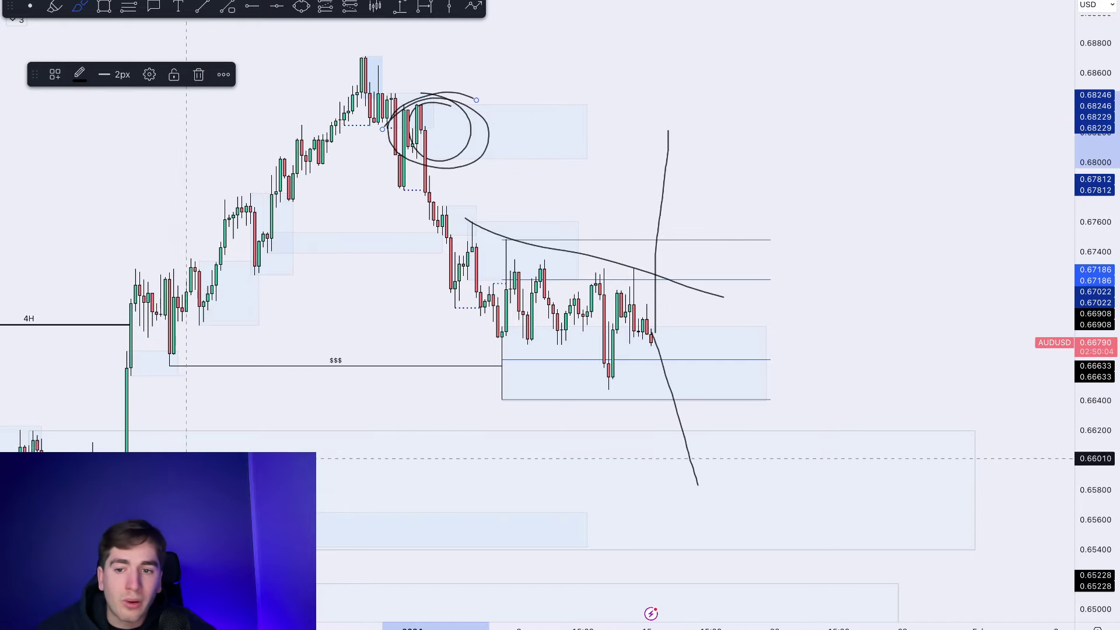
Circle the demand zone's origin near 0.6580 and the current range, and undo the latest strokes back to the first supply-zone circle
scroll(419, 459, down, 5)
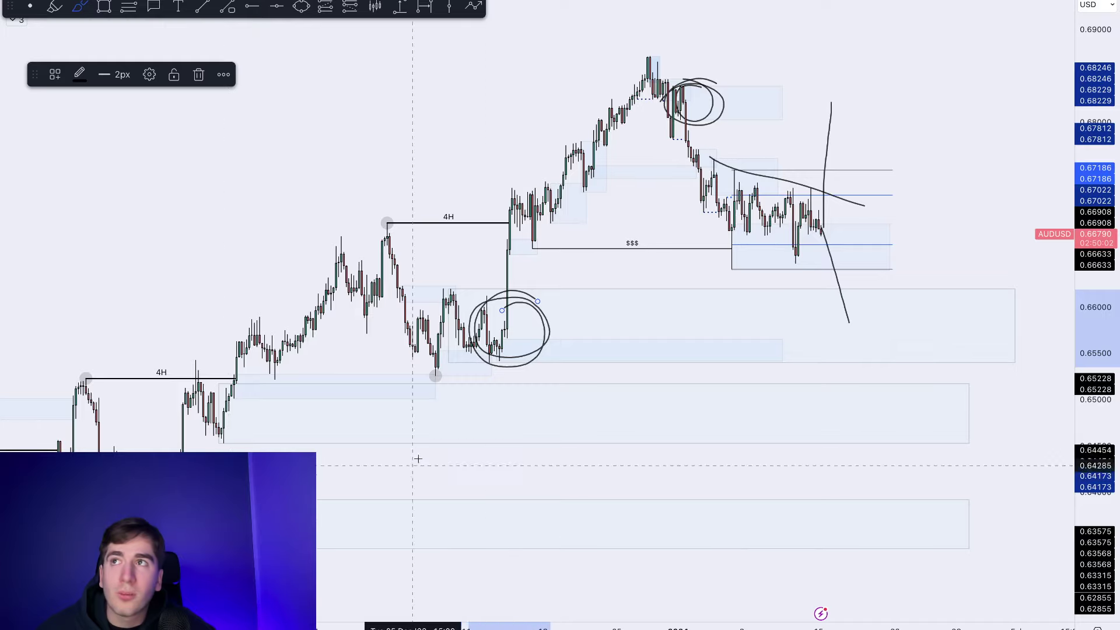
scroll(523, 332, up, 5)
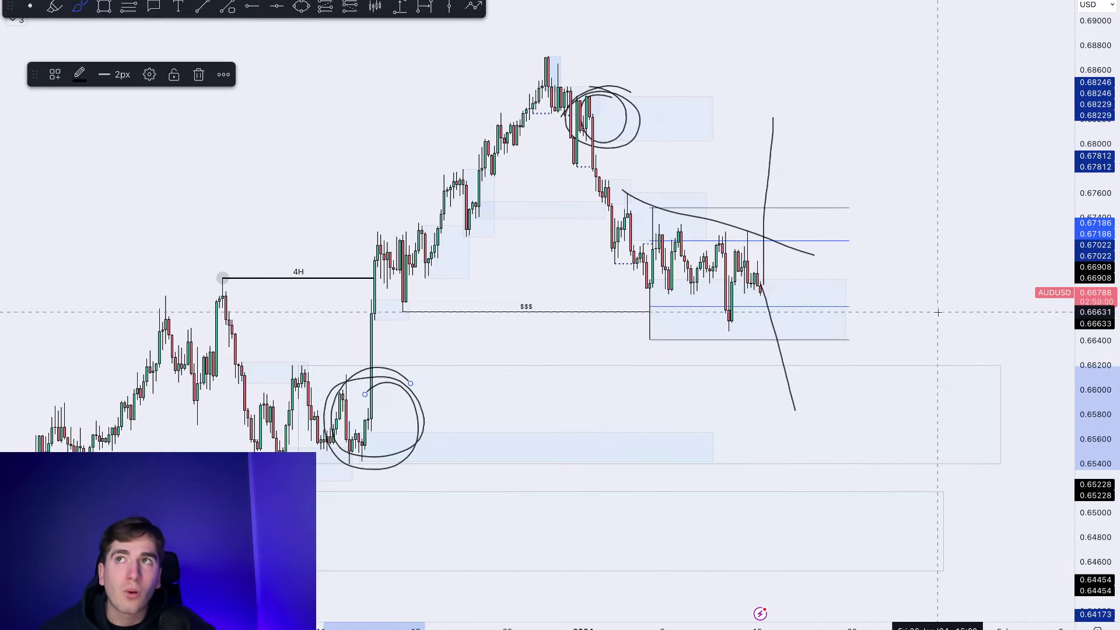
drag(668, 217, 782, 246)
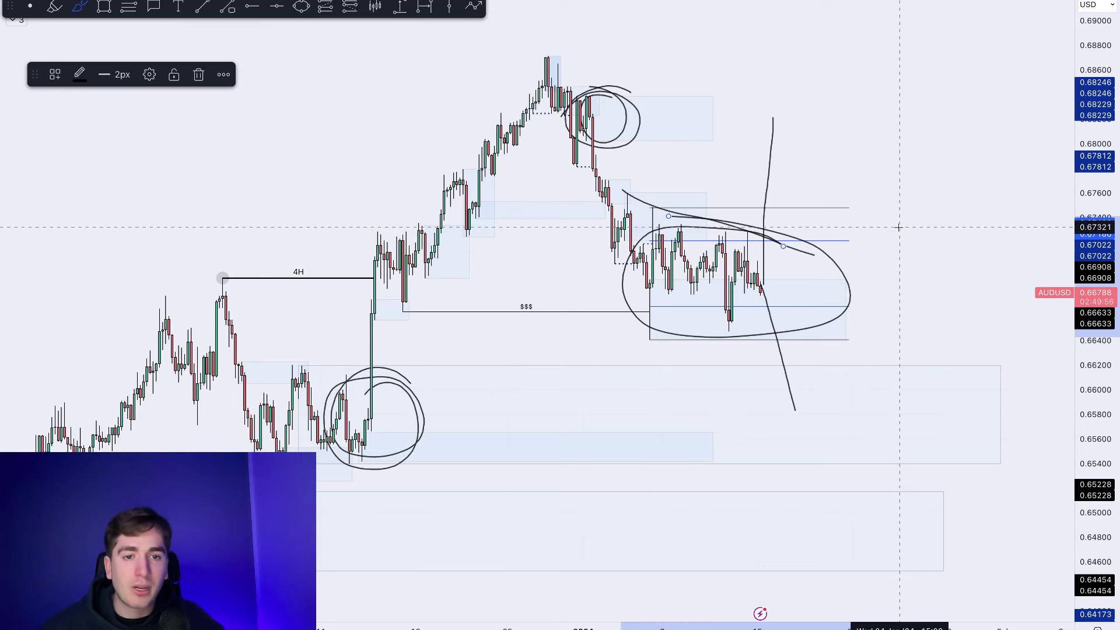
click(925, 213)
key(ctrl+z)
key(ctrl+z)
key(ctrl+z)
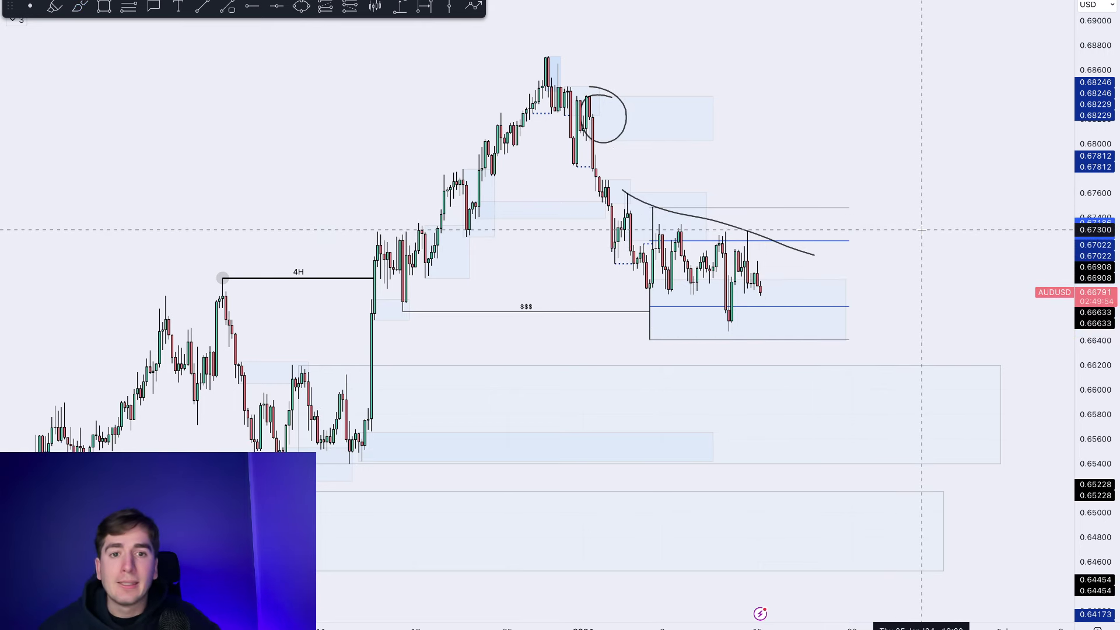
Open the OANDA GBPUSD chart
text(GBPUSD)
key(Down)
key(Down)
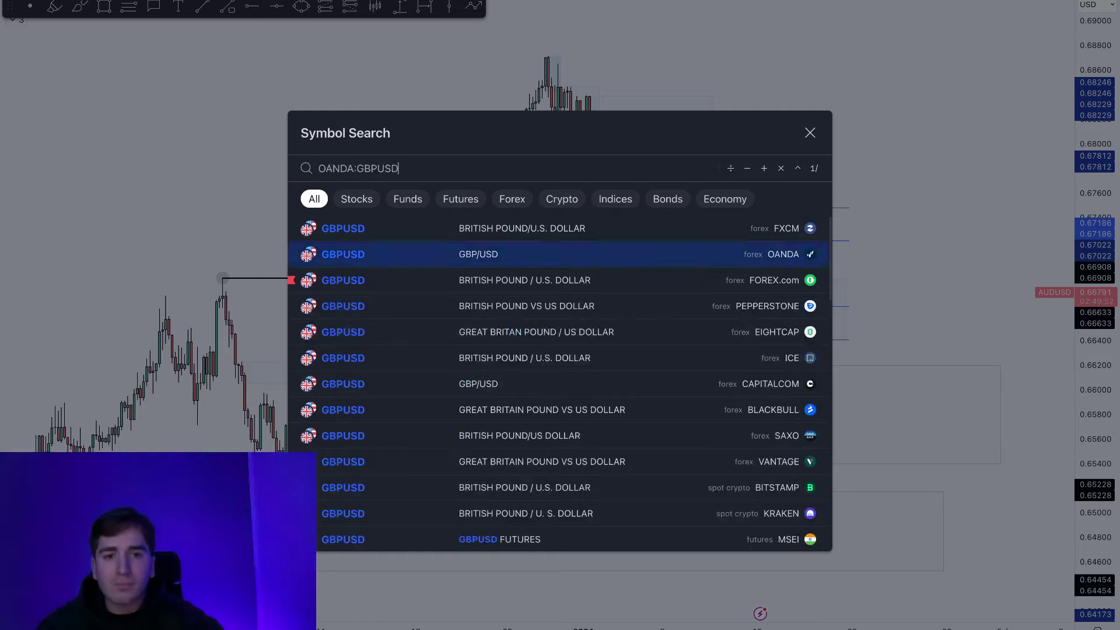
key(Return)
Brush a rising trendline under the GBPUSD lows with X marks beneath it, sketch a drop to about 1.2660, and circle the demand zone's origin
scroll(604, 231, up, 3)
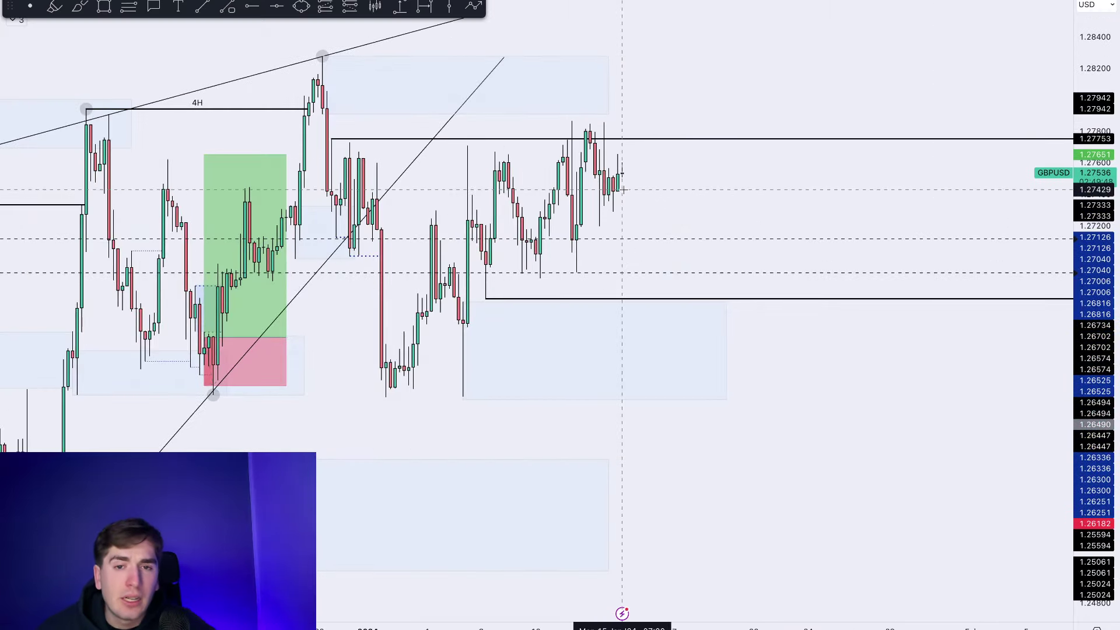
scroll(712, 245, down, 3)
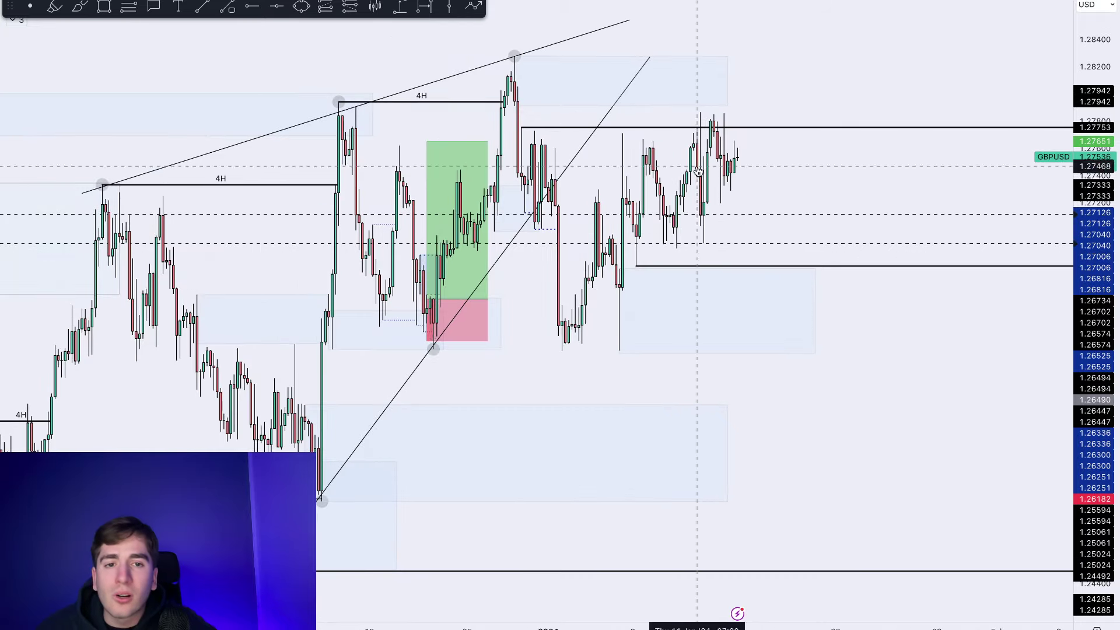
scroll(718, 125, up, 1)
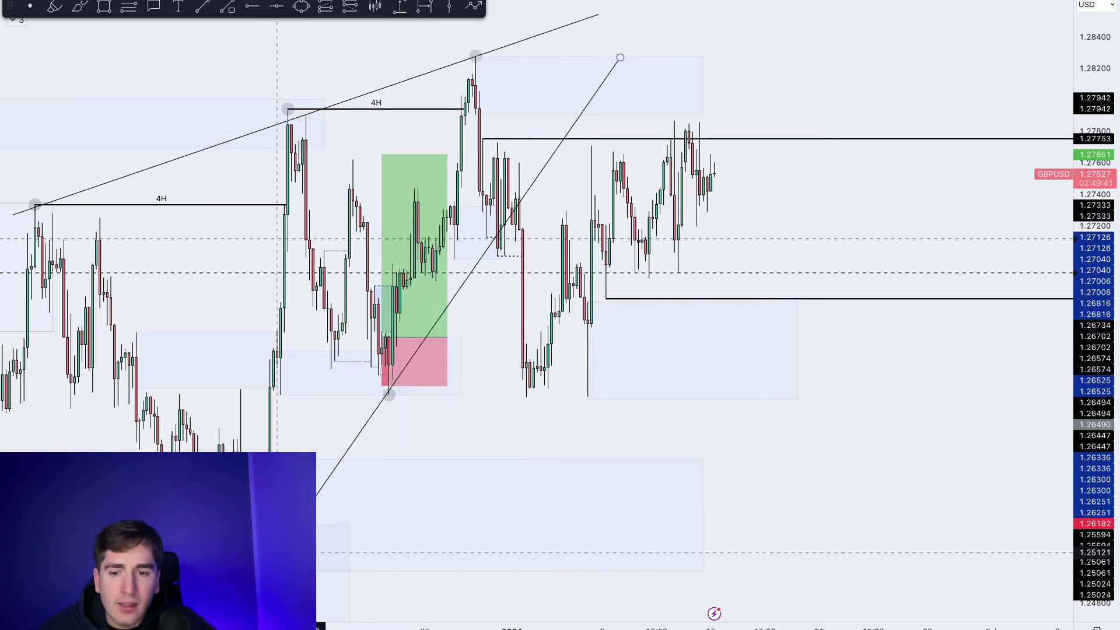
click(80, 7)
mouse_move(590, 323)
mouse_down()
mouse_move(754, 199)
mouse_move(736, 231)
mouse_move(776, 320)
mouse_up()
drag(647, 302, 638, 320)
drag(640, 313, 667, 321)
drag(672, 307, 722, 326)
drag(584, 298, 607, 300)
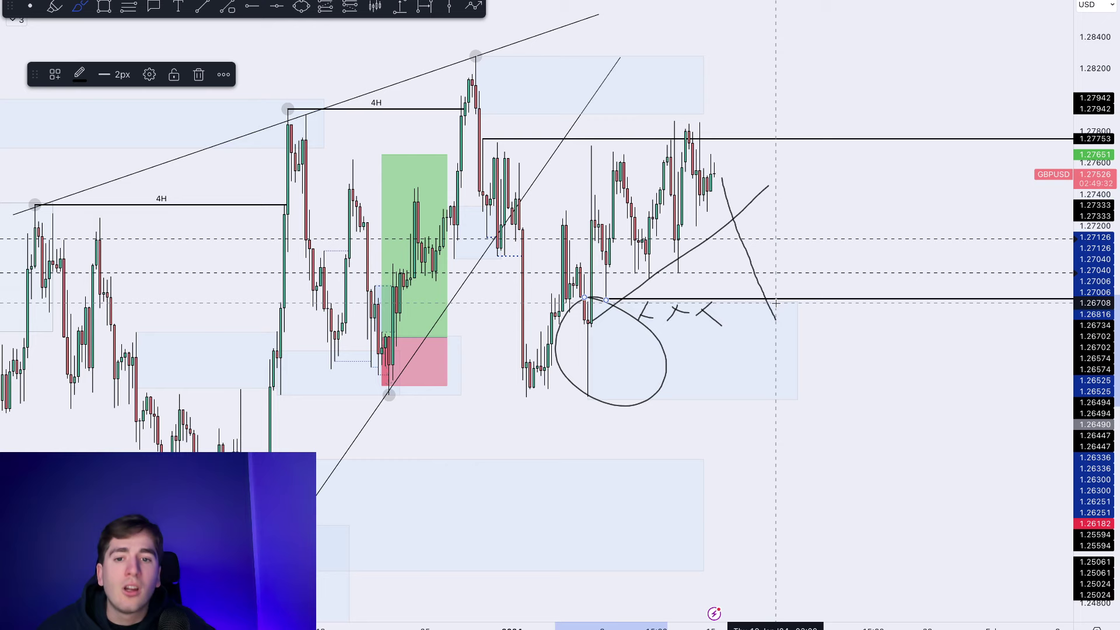
Sketch a bounce from the demand zone to about 1.2715 and an alternative rally to about 1.2810, and circle the supply zone's origin
drag(775, 319, 805, 231)
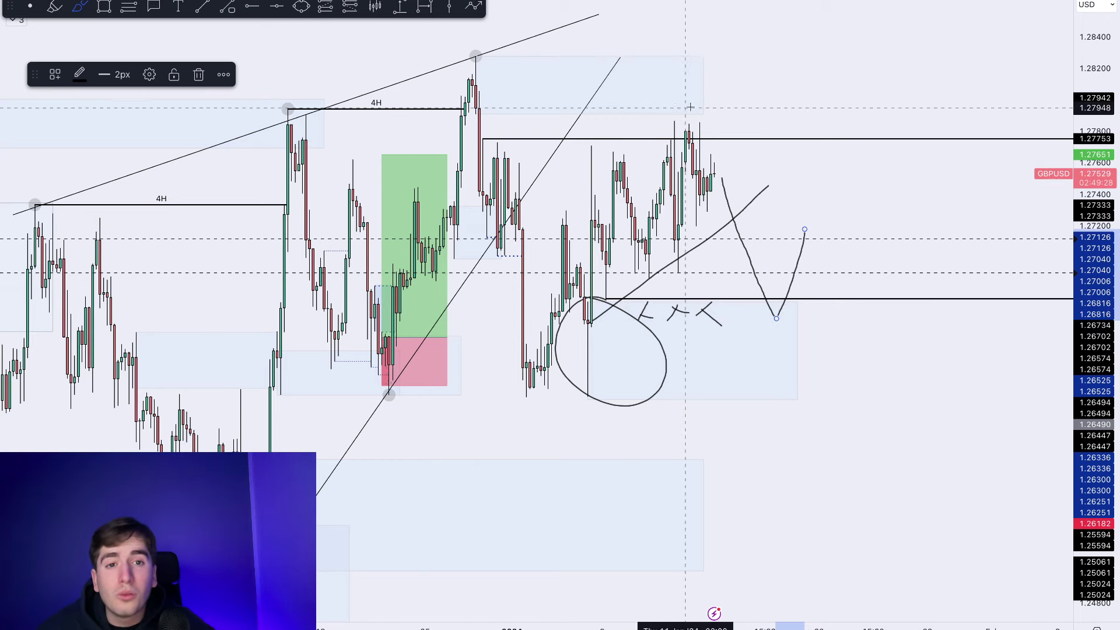
drag(723, 172, 732, 83)
mouse_move(525, 58)
mouse_down()
mouse_move(461, 70)
mouse_move(566, 94)
mouse_move(472, 117)
mouse_move(563, 68)
mouse_move(467, 116)
mouse_move(461, 83)
mouse_up()
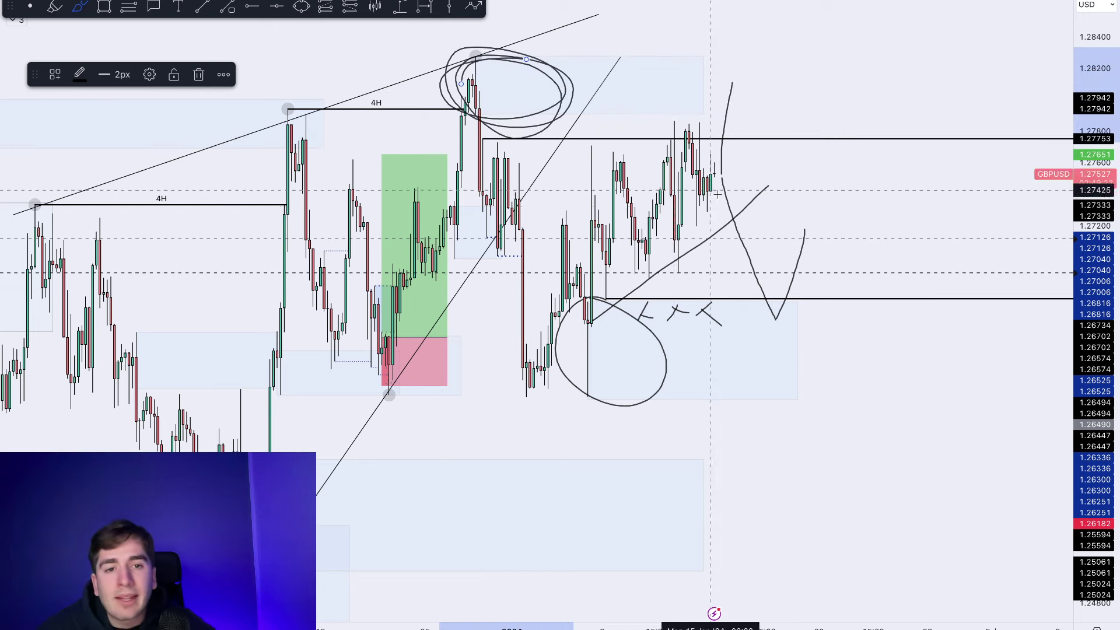
Extend the drop to the lower demand zone, circle its origin near 1.2530, and outline the current range between about 1.2673 and 1.2775
scroll(825, 250, down, 2)
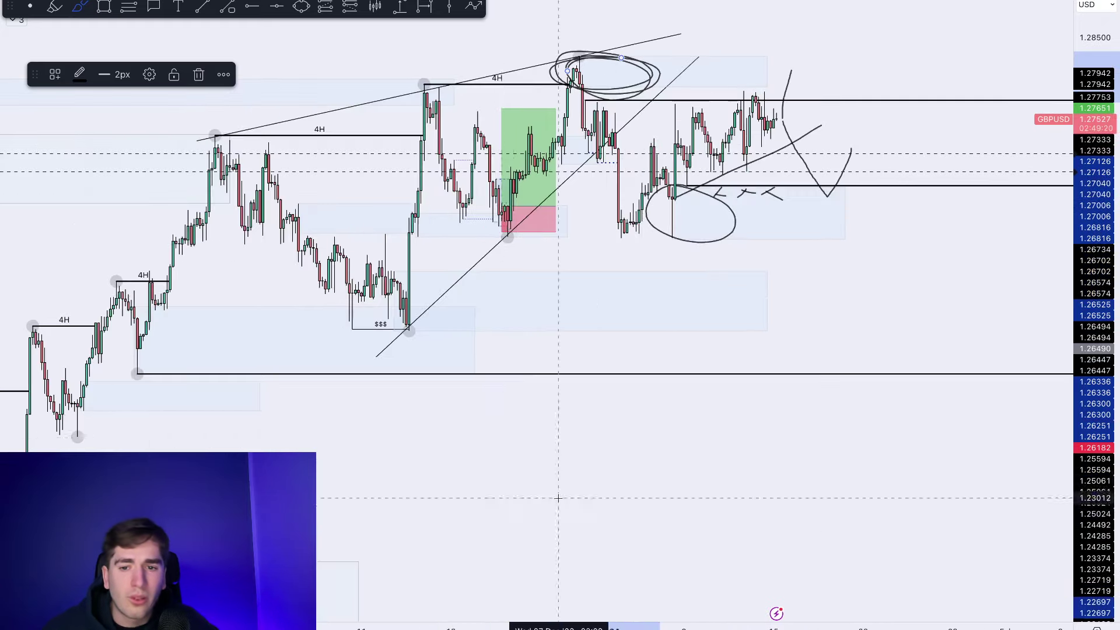
scroll(442, 282, down, 1)
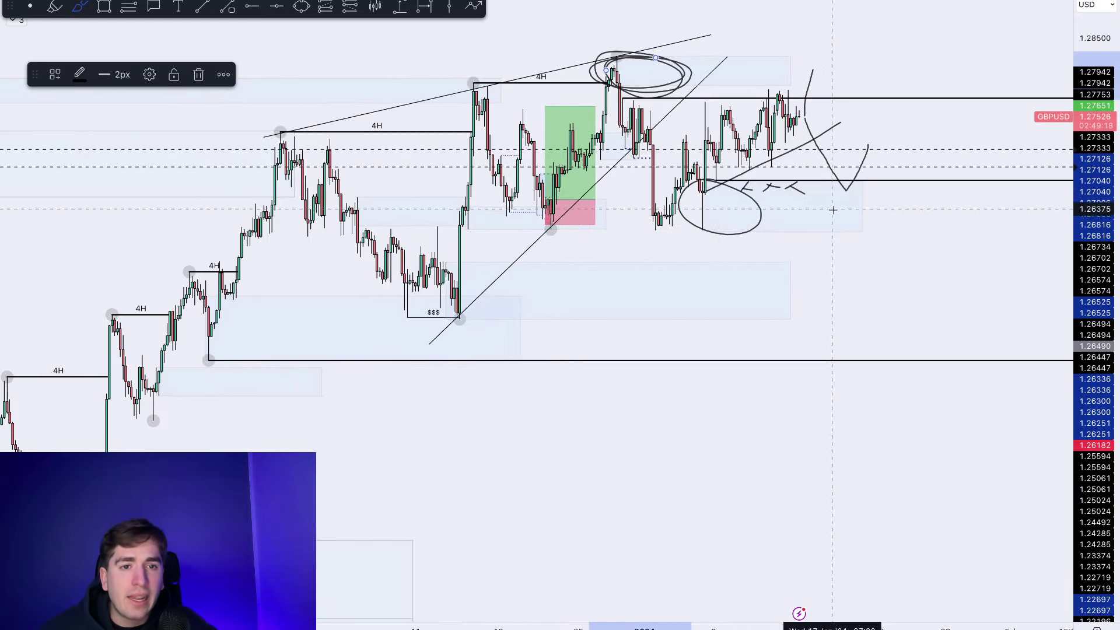
drag(842, 188, 895, 275)
drag(490, 255, 496, 274)
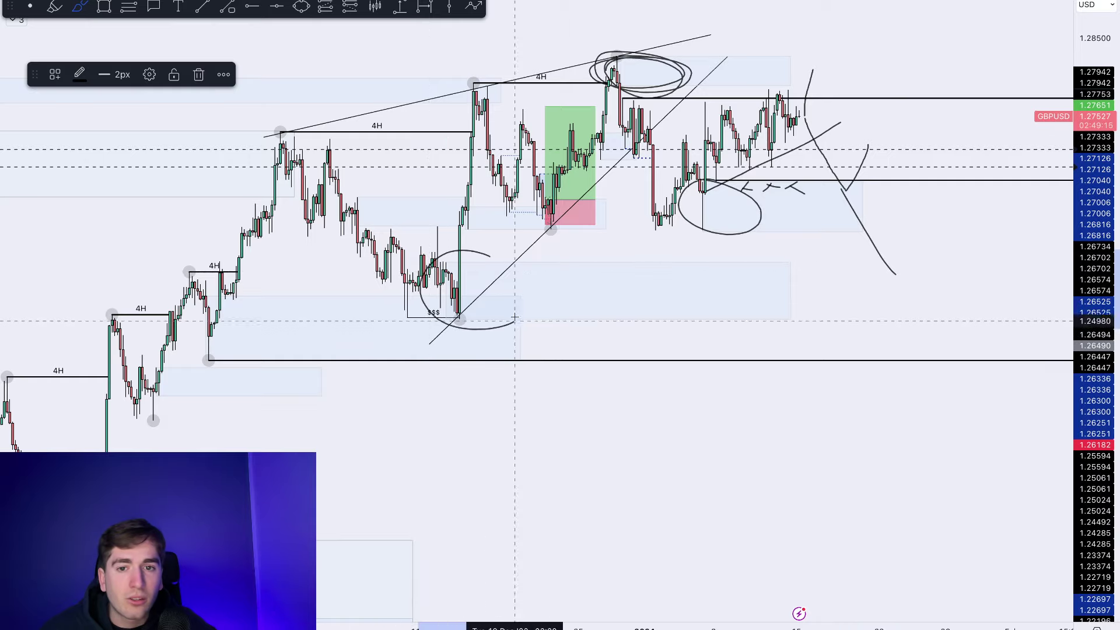
mouse_move(439, 330)
mouse_down()
mouse_move(528, 297)
mouse_move(484, 261)
mouse_up()
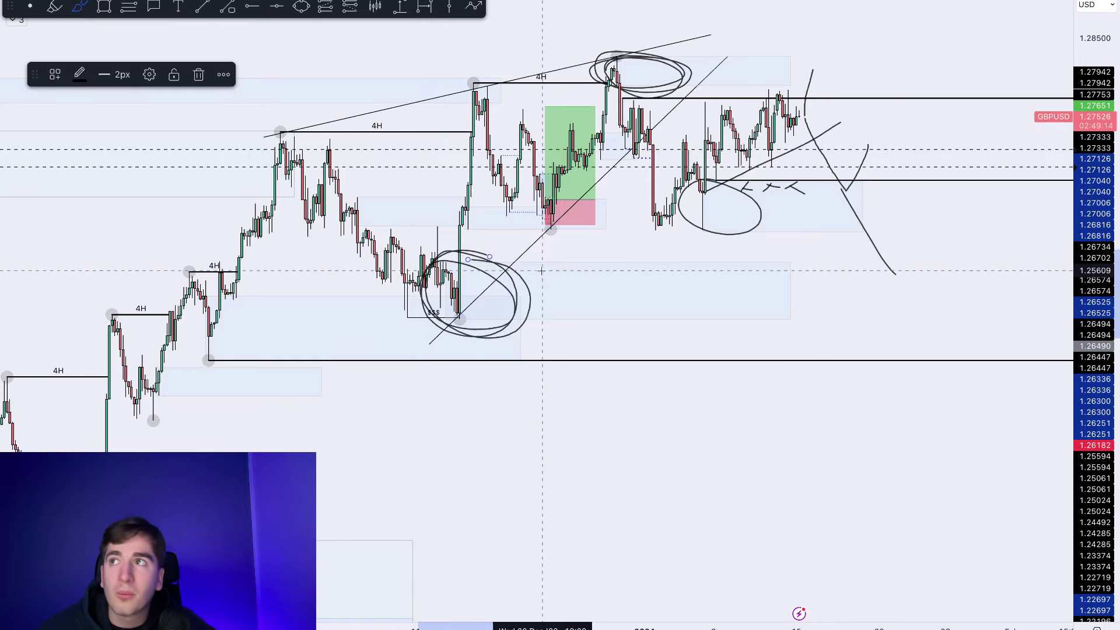
scroll(542, 272, up, 3)
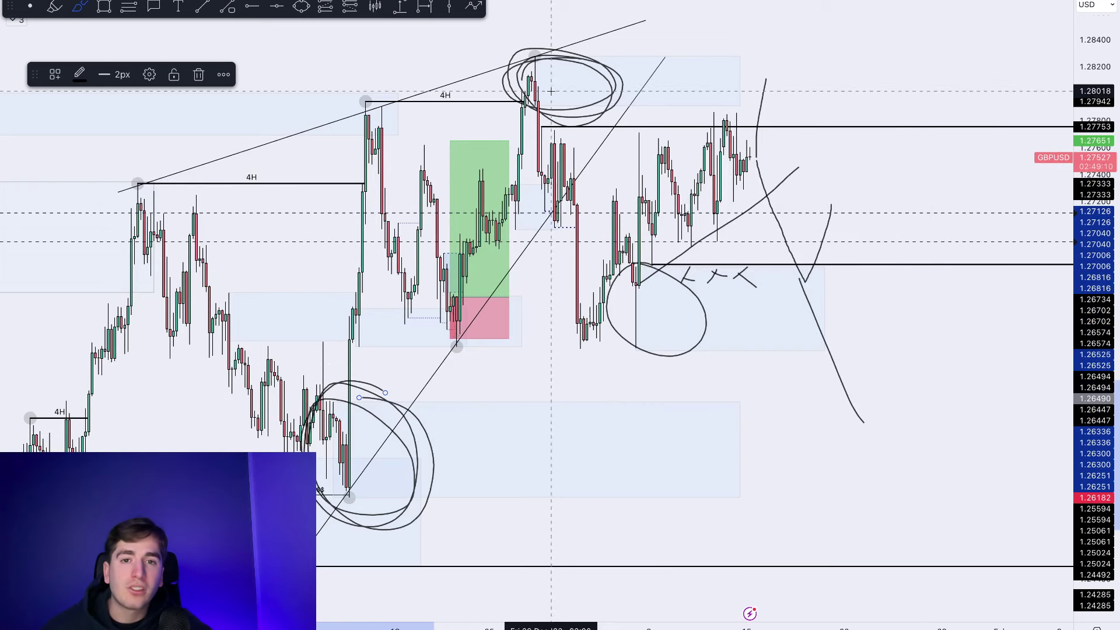
mouse_move(503, 128)
mouse_down()
mouse_move(794, 140)
mouse_move(655, 264)
mouse_up()
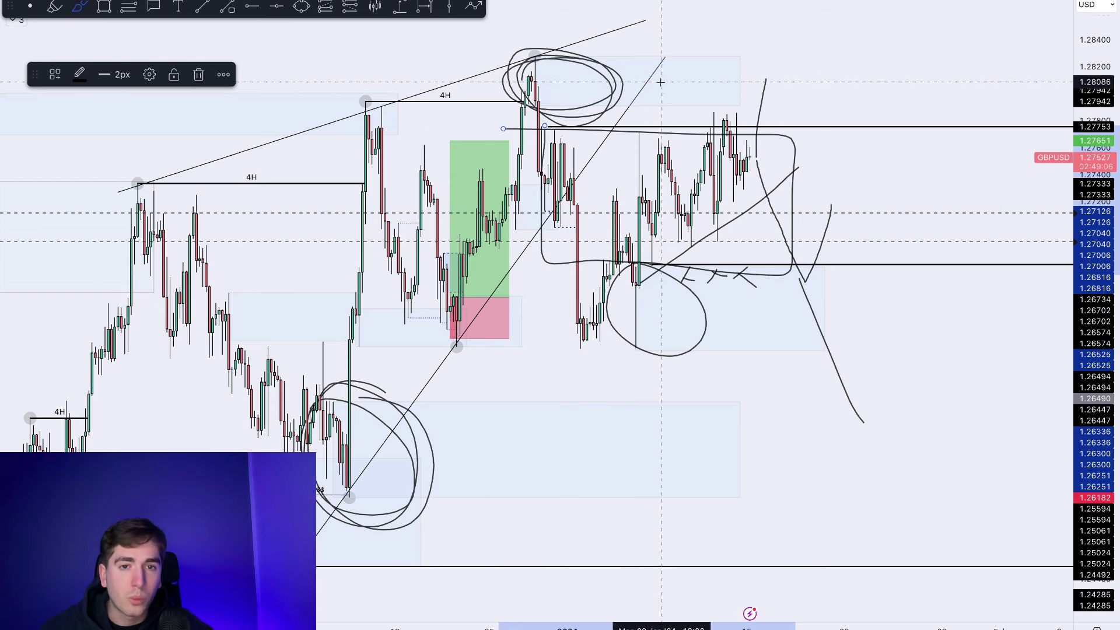
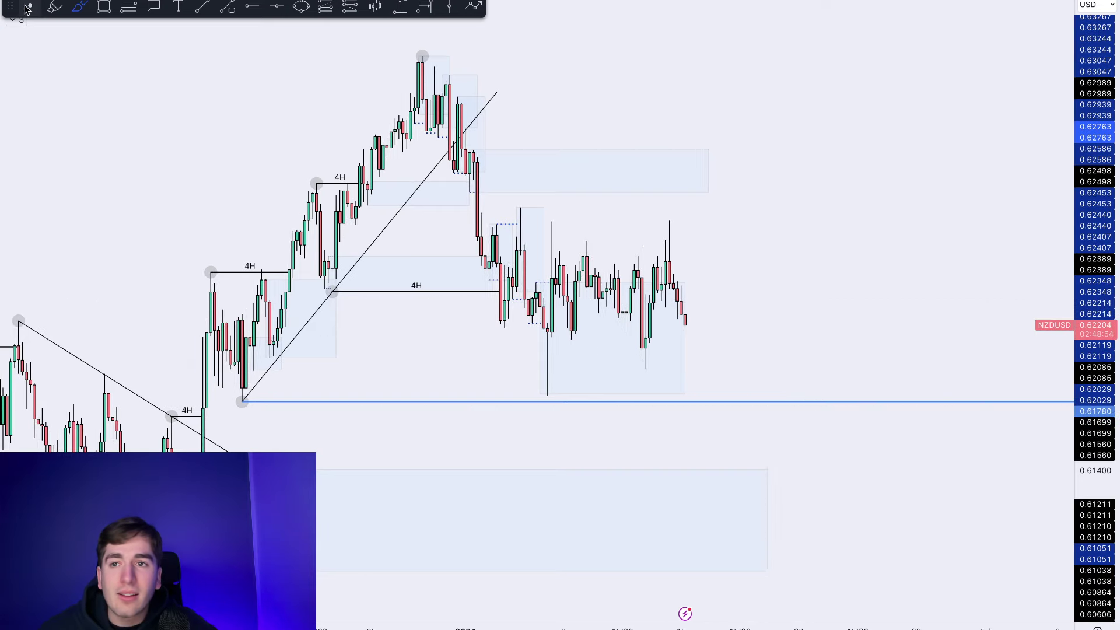
On the NZDUSD 4-hour chart, brush X marks below the 0.6178 line and sketch a drop from the current price to below that line
drag(292, 410, 273, 430)
drag(279, 413, 301, 436)
mouse_move(331, 414)
mouse_down()
mouse_move(316, 435)
mouse_move(348, 435)
mouse_up()
mouse_move(404, 411)
mouse_down()
mouse_move(390, 435)
mouse_move(431, 432)
mouse_up()
mouse_move(493, 411)
mouse_down()
mouse_move(477, 440)
mouse_move(540, 434)
mouse_up()
mouse_move(689, 312)
mouse_down()
mouse_move(725, 416)
mouse_move(744, 391)
mouse_move(728, 424)
mouse_up()
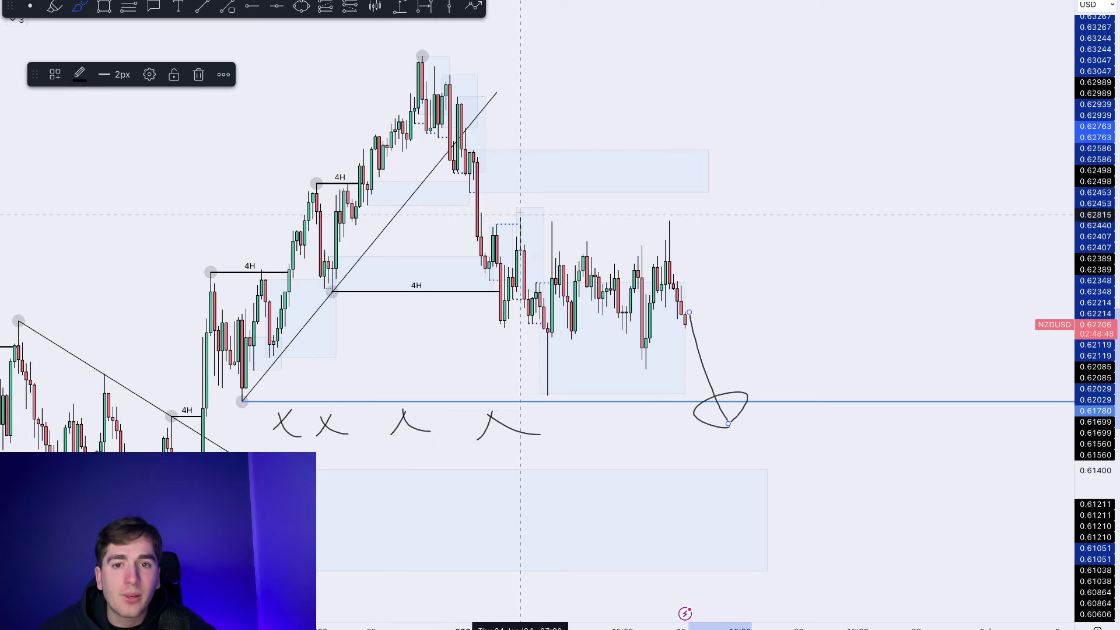
Brush a line over the highs near 0.6286, circle the supply zone near 0.6310, sketch a rally and rejection there, and undo the strokes
drag(519, 207, 740, 214)
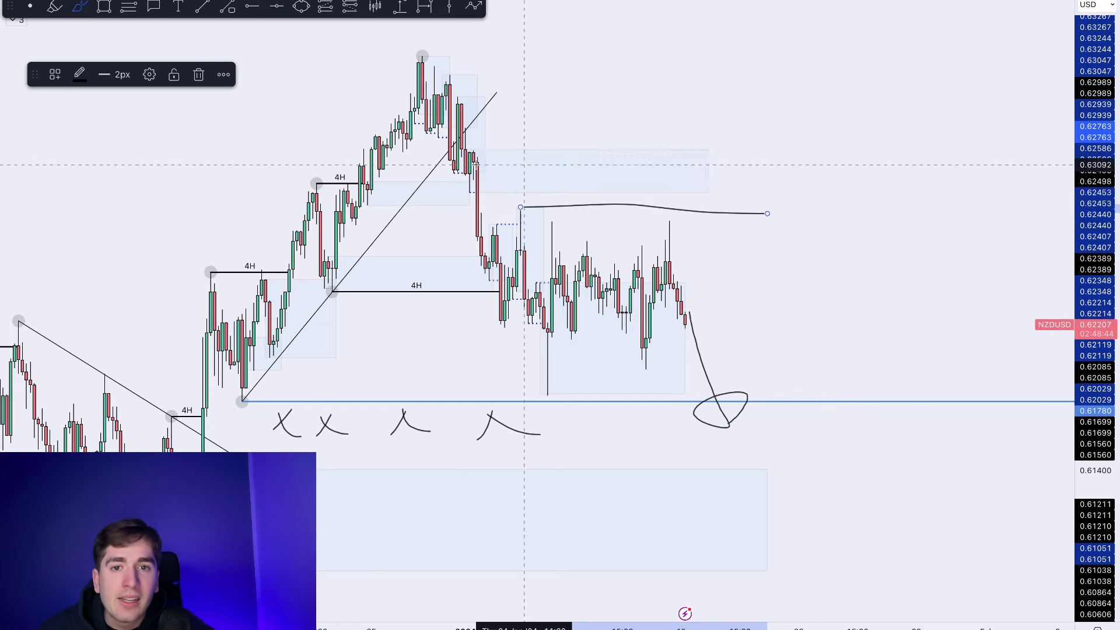
drag(509, 150, 473, 157)
mouse_move(689, 228)
mouse_down()
mouse_move(702, 178)
mouse_move(753, 285)
mouse_up()
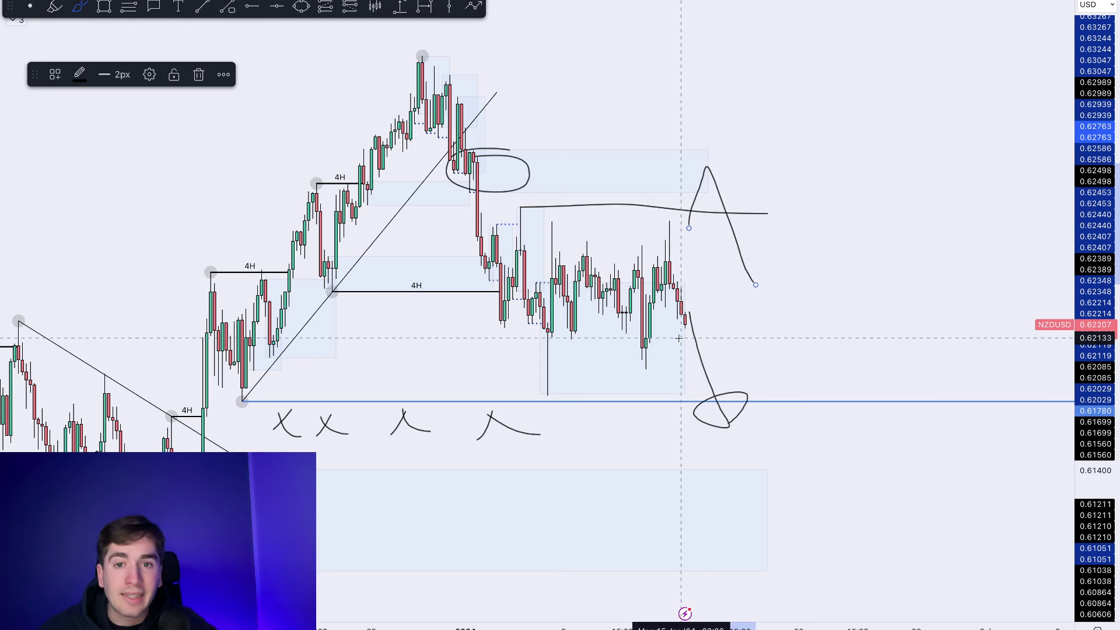
key(ctrl+z)
key(ctrl+z)
key(ctrl+z)
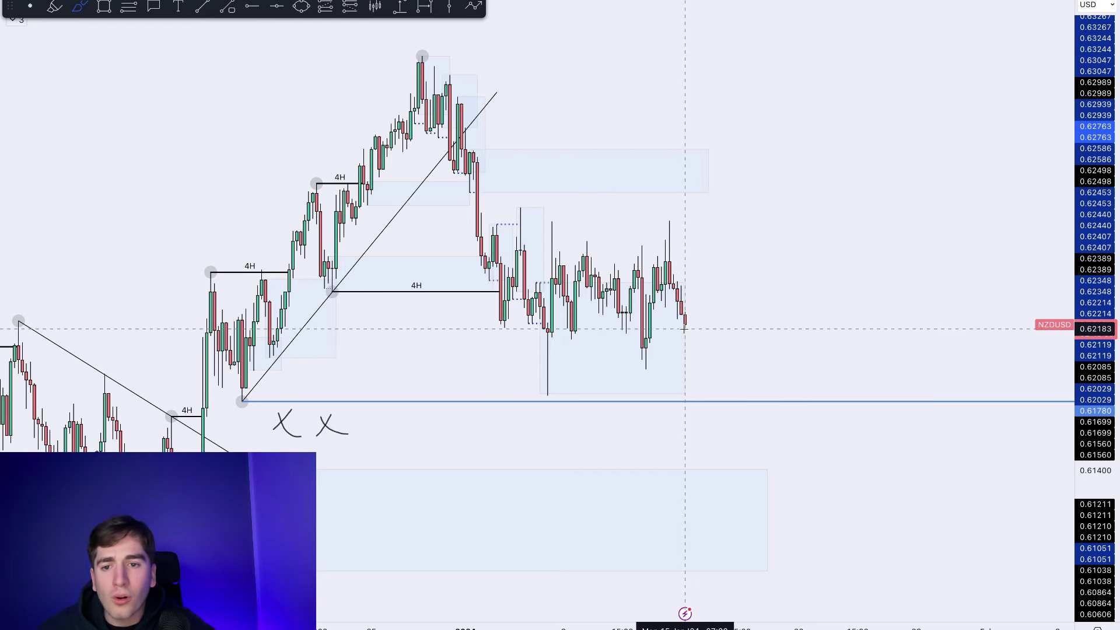
Circle the origins of the NZDUSD supply zone near 0.6310 and the demand zone near 0.6130, and undo both circles
drag(516, 140, 500, 147)
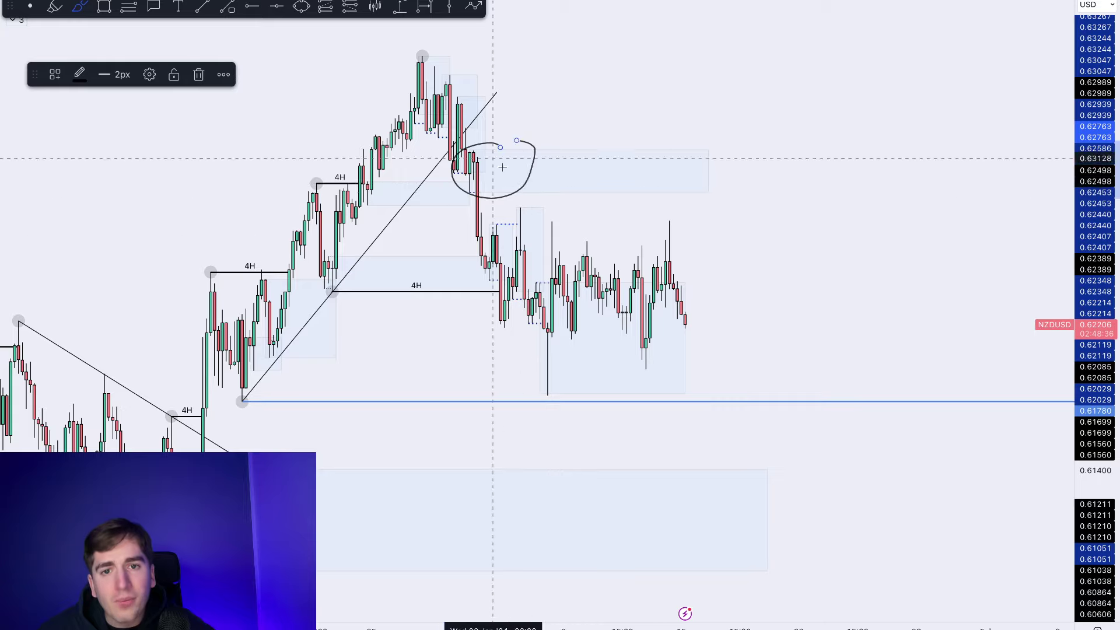
scroll(502, 167, down, 5)
mouse_move(509, 257)
mouse_down()
mouse_move(500, 320)
mouse_move(503, 241)
mouse_up()
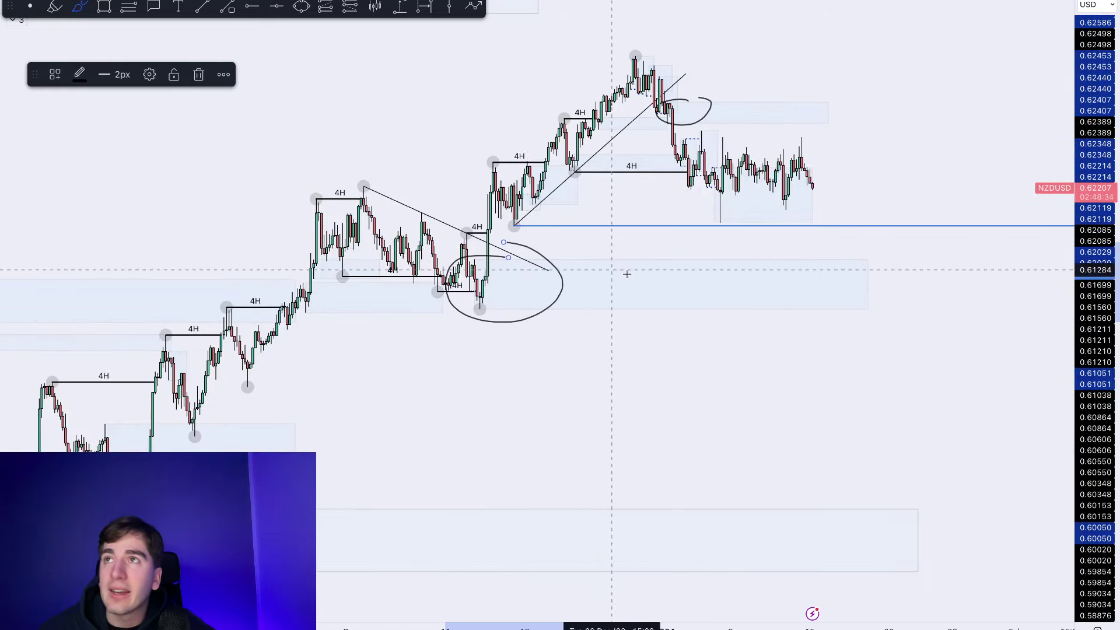
scroll(703, 310, up, 4)
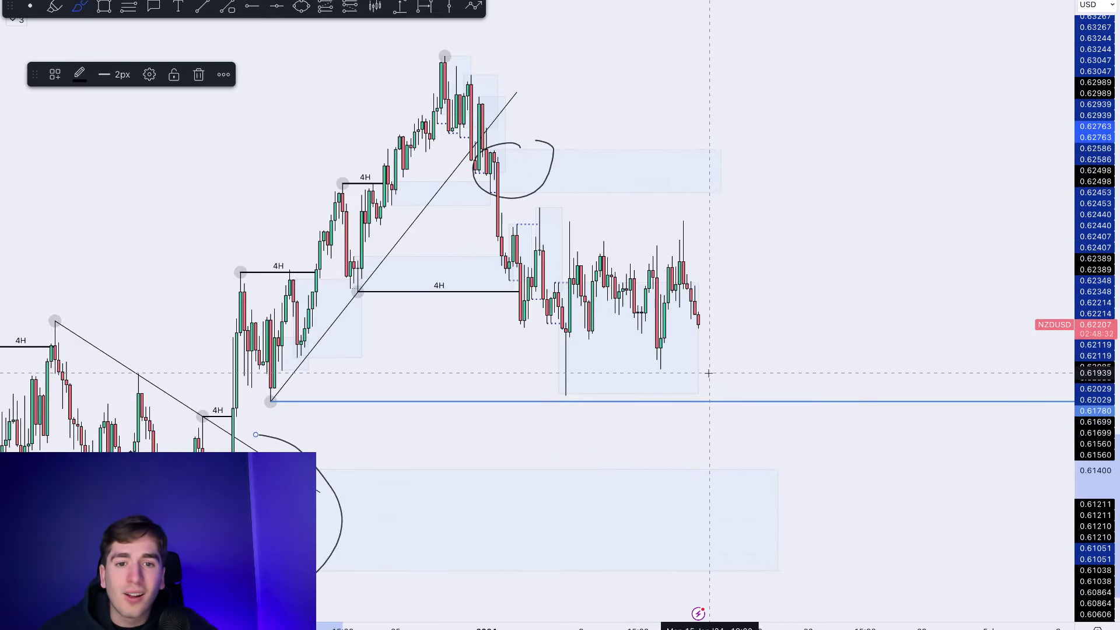
key(ctrl+z)
key(ctrl+z)
Switch the NZDUSD chart to the 15-minute timeframe and frame the supply zone with the recent spike high
text(15)
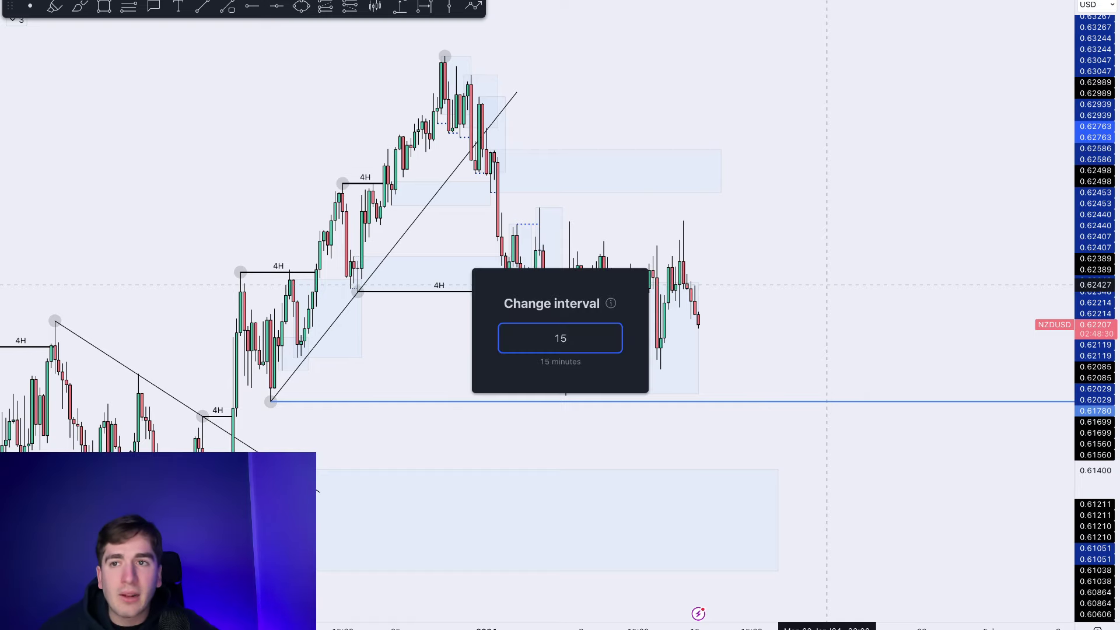
key(Return)
scroll(702, 248, up, 2)
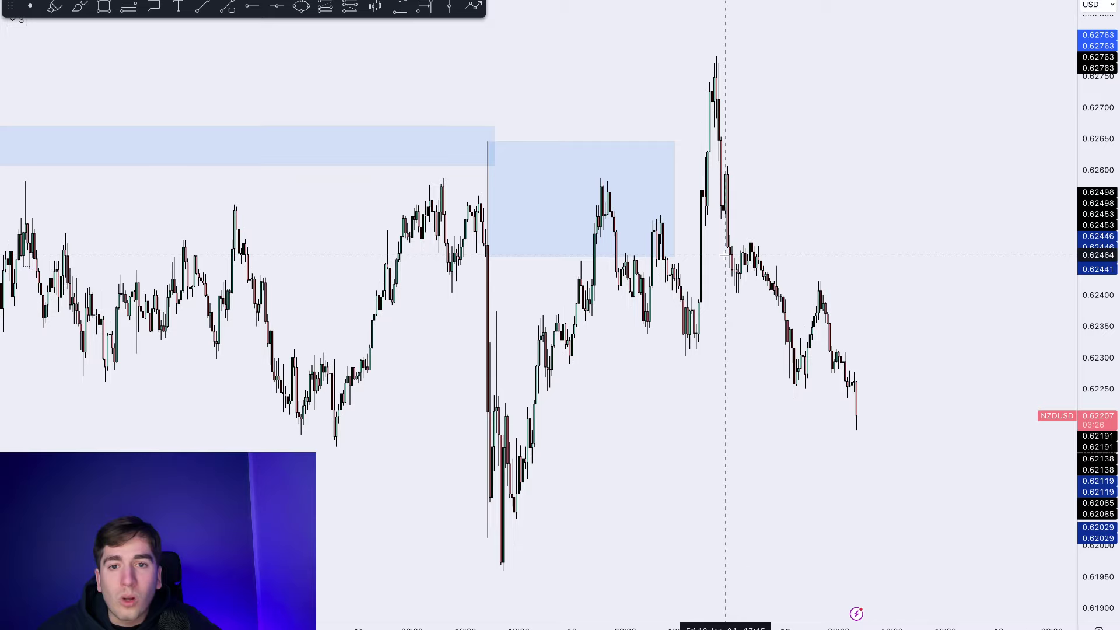
scroll(726, 255, down, 3)
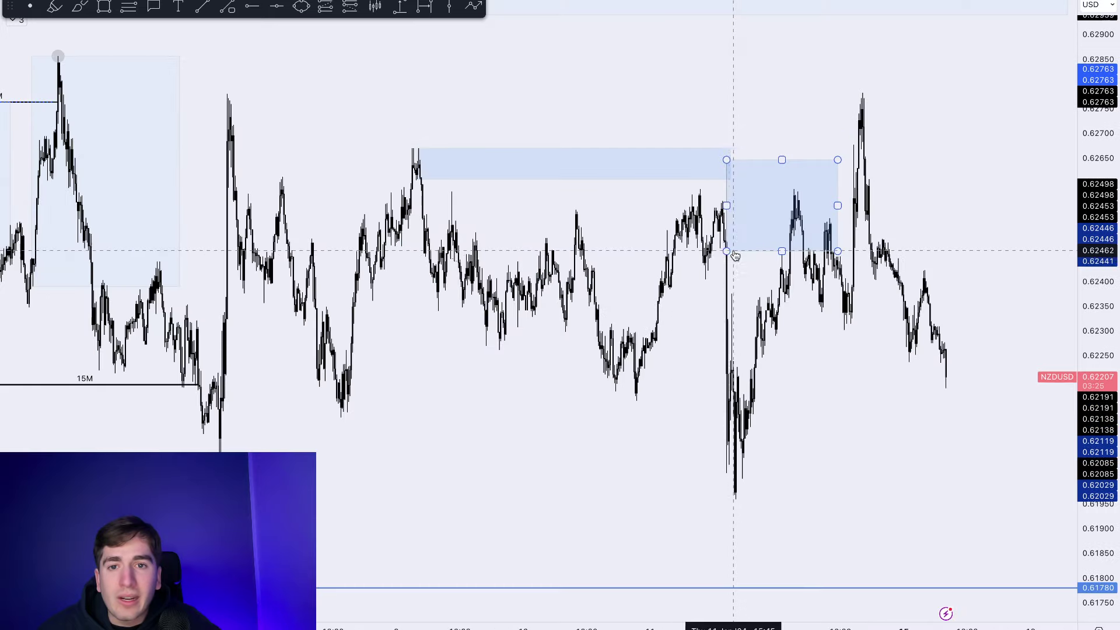
Place horizontal rays on the NZDUSD chart at the 0.62856 swing high and at about 0.61814 below the range
click(252, 11)
click(58, 55)
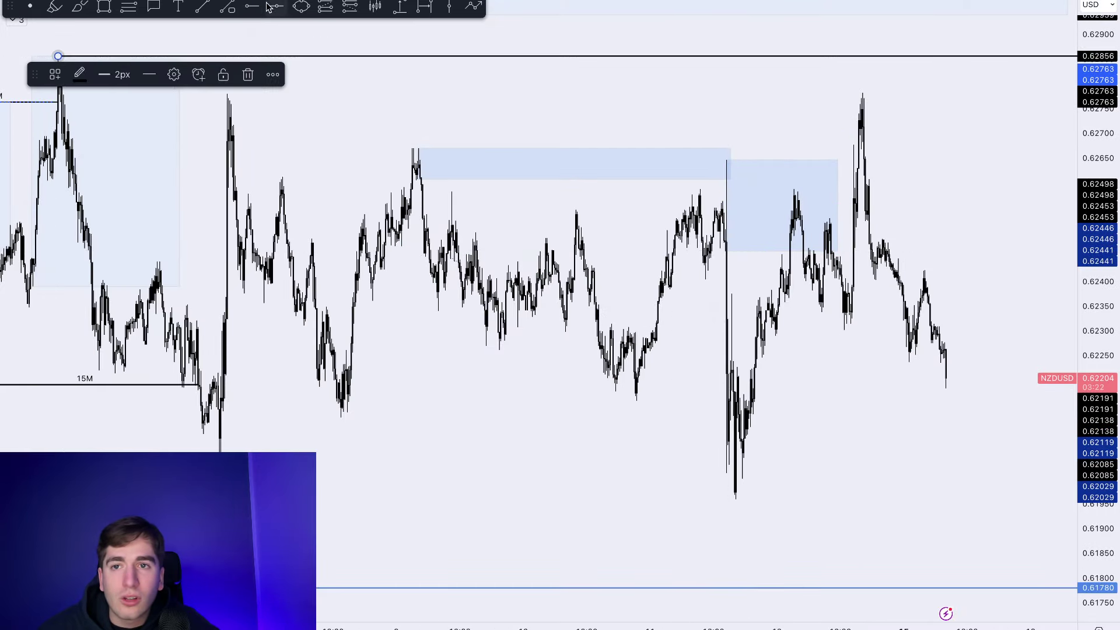
click(250, 10)
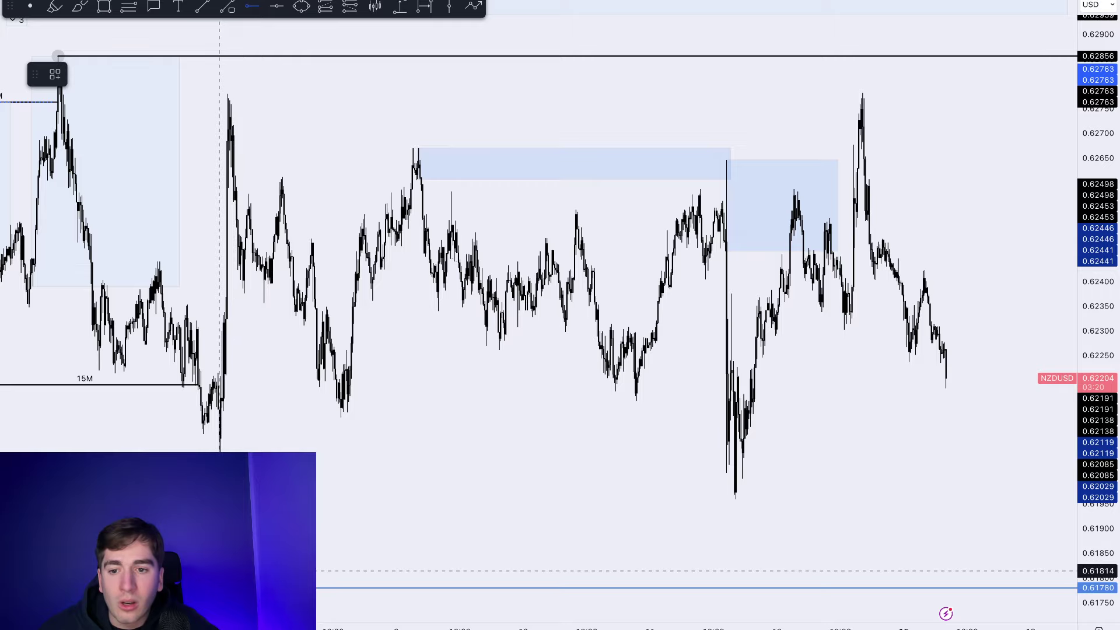
click(219, 571)
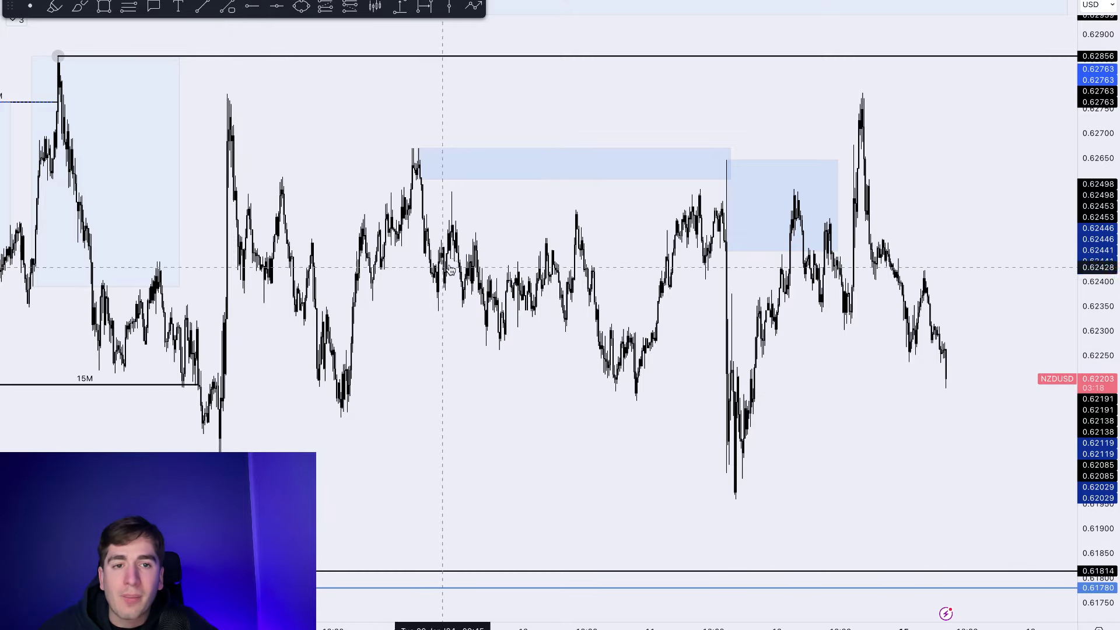
Examine the NZDUSD 15-minute price action between the two horizontal rays and around the blue supply zones
scroll(455, 226, up, 5)
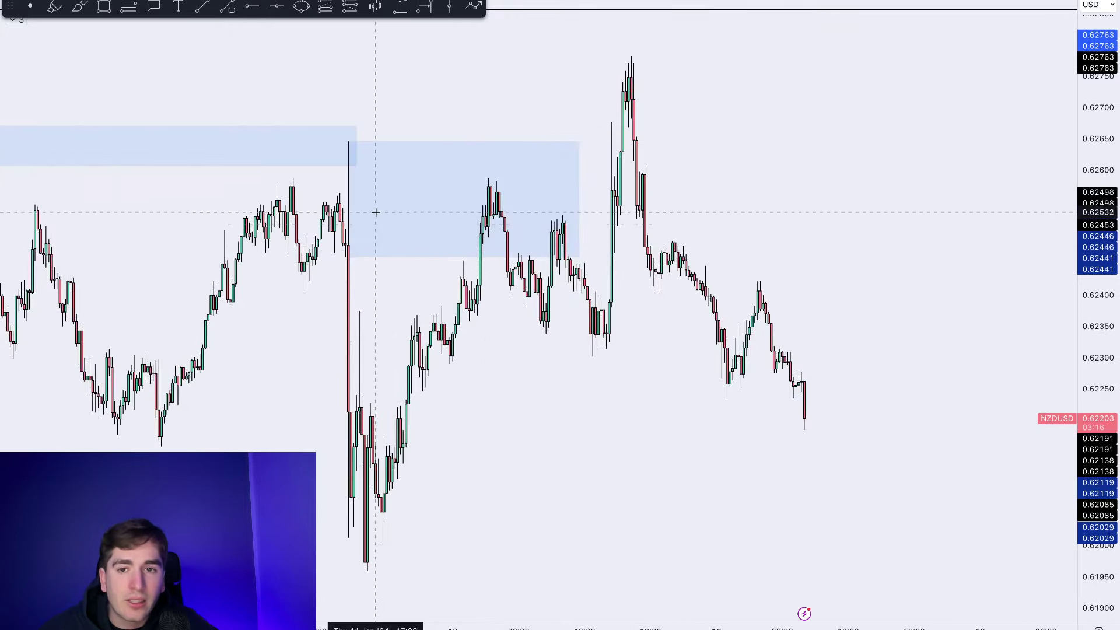
scroll(670, 75, down, 3)
scroll(744, 70, down, 3)
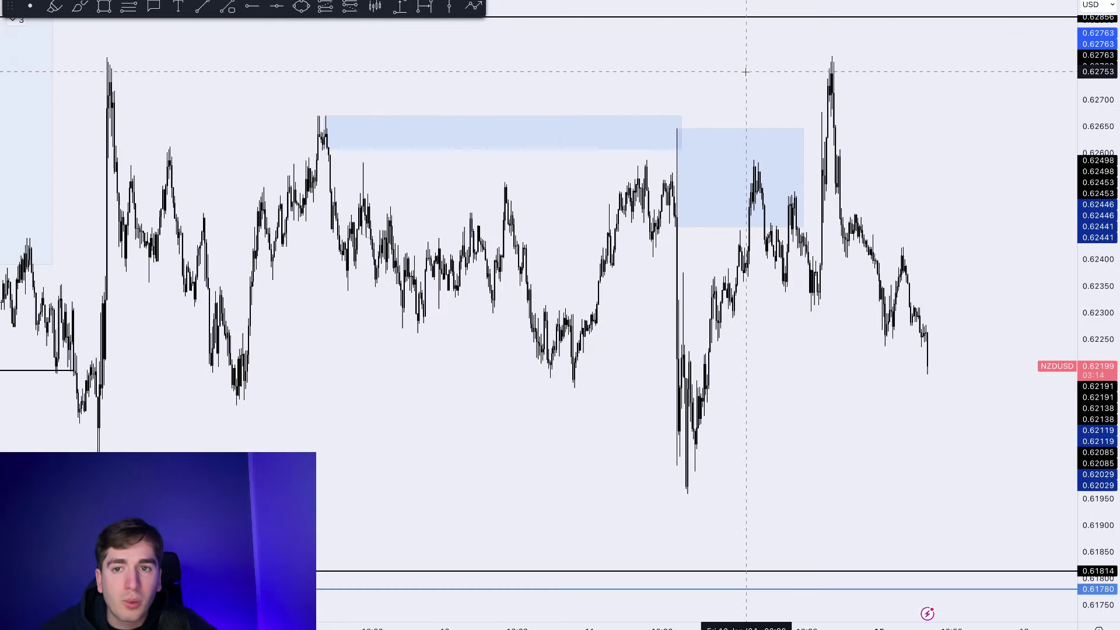
scroll(322, 108, down, 2)
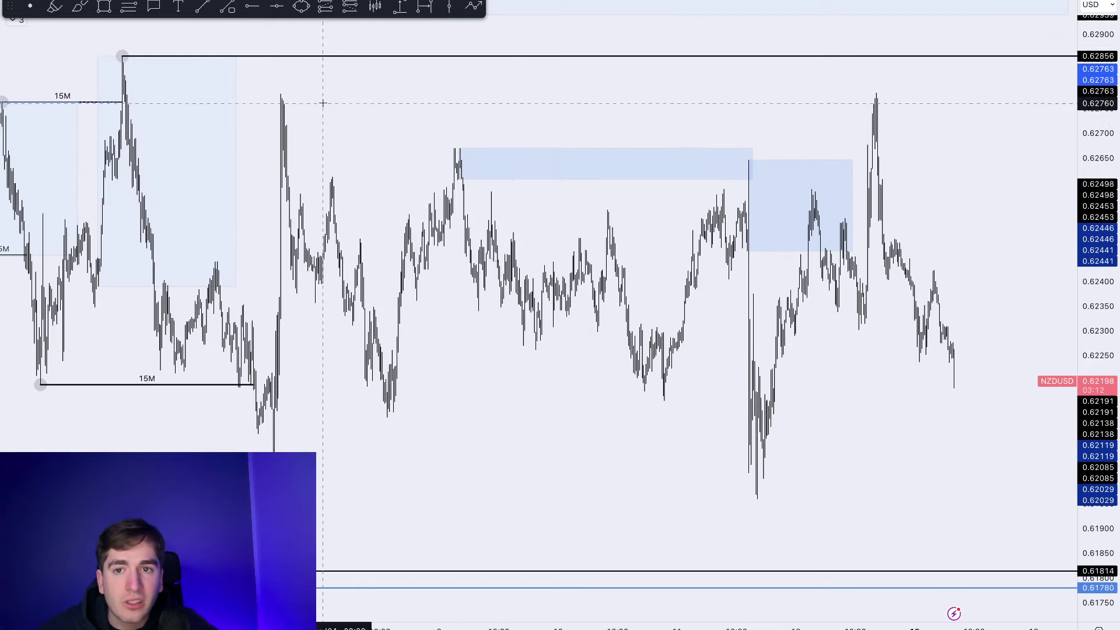
scroll(232, 121, up, 2)
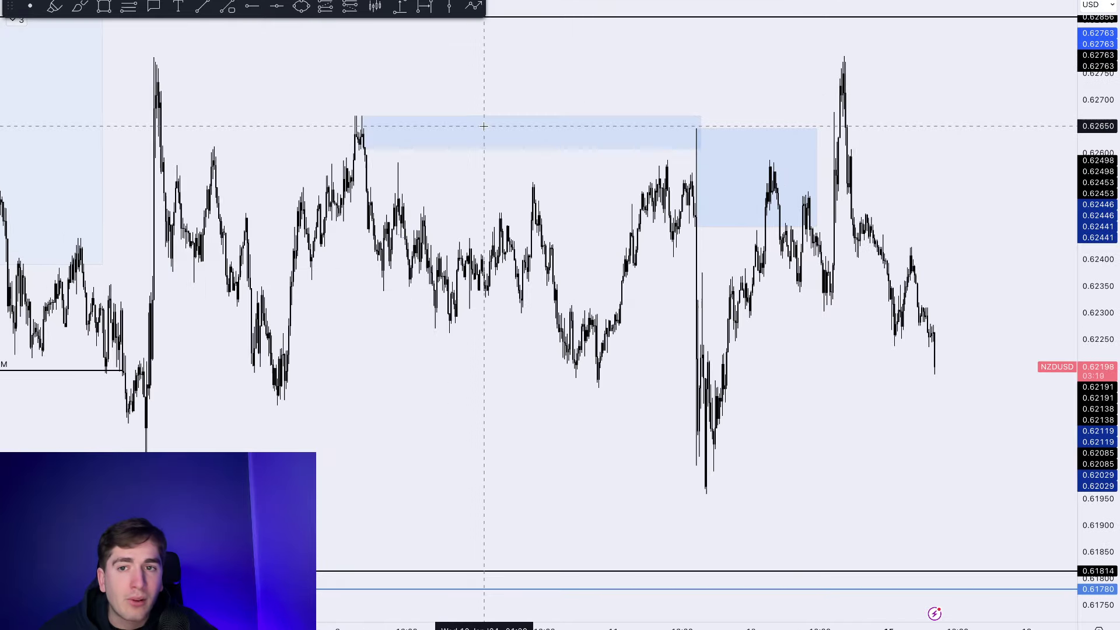
click(392, 121)
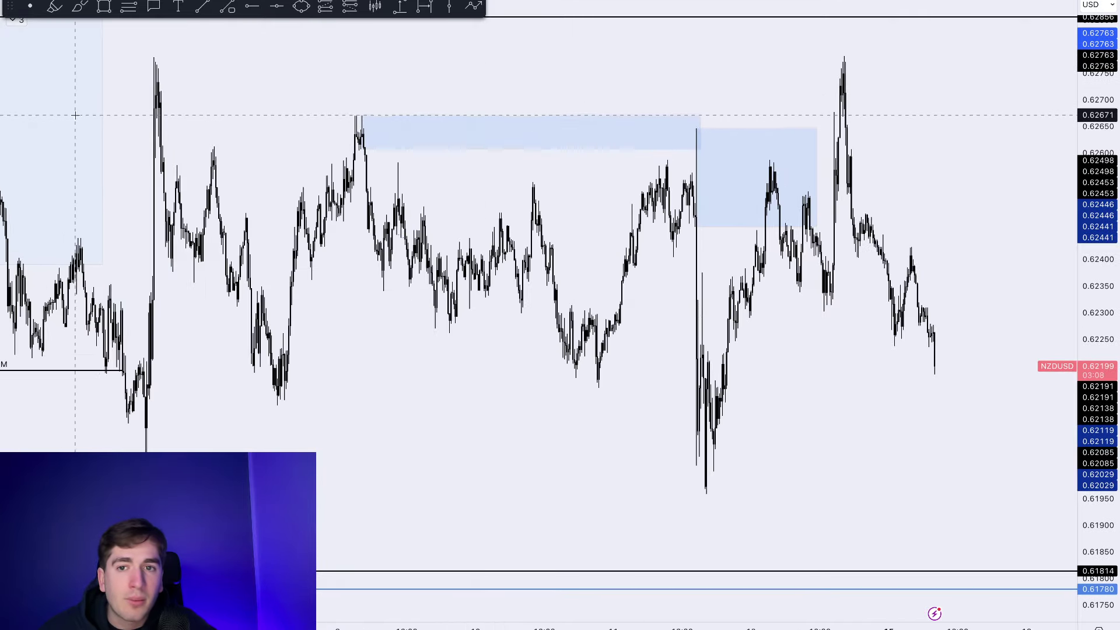
click(932, 111)
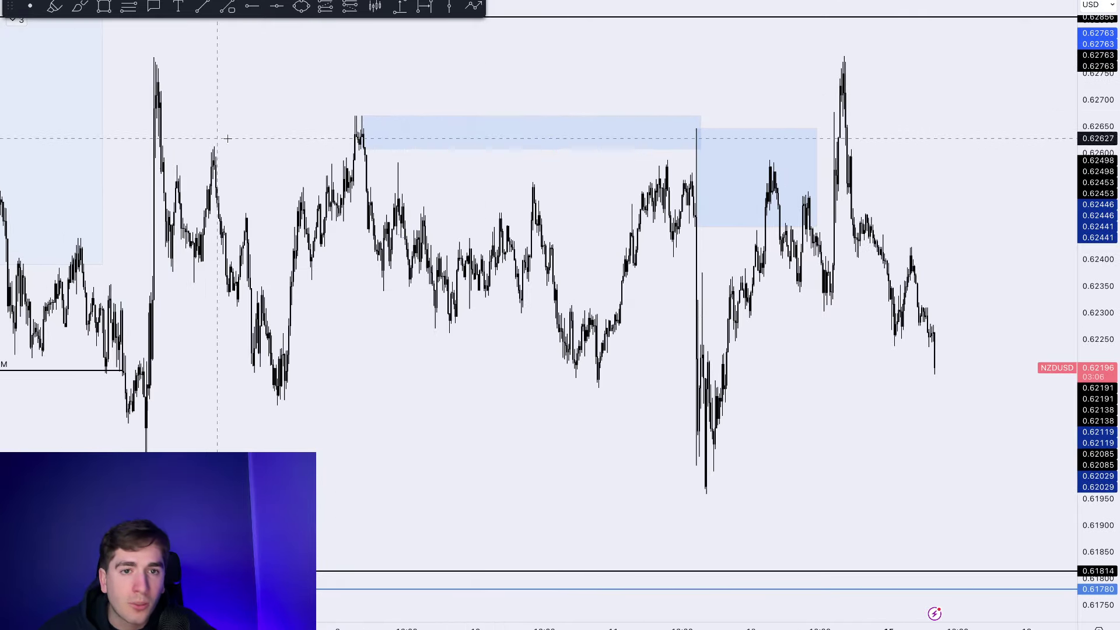
Brush lines along the recent NZDUSD 15-minute swing highs and lows, trace the latest drop, and undo the strokes
scroll(706, 182, up, 4)
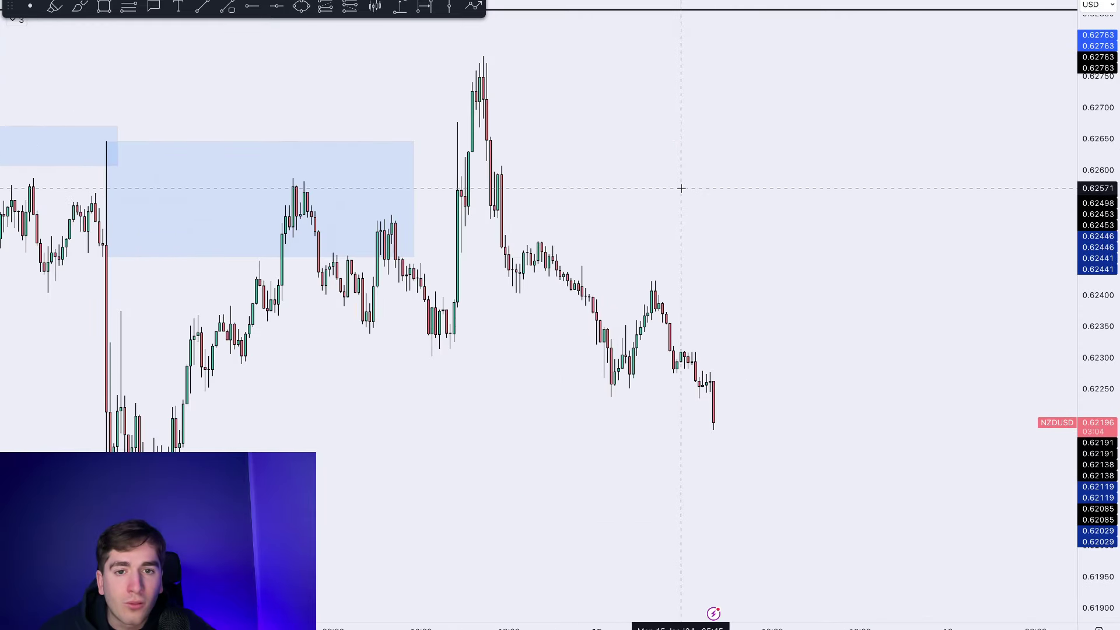
scroll(680, 189, up, 1)
click(82, 7)
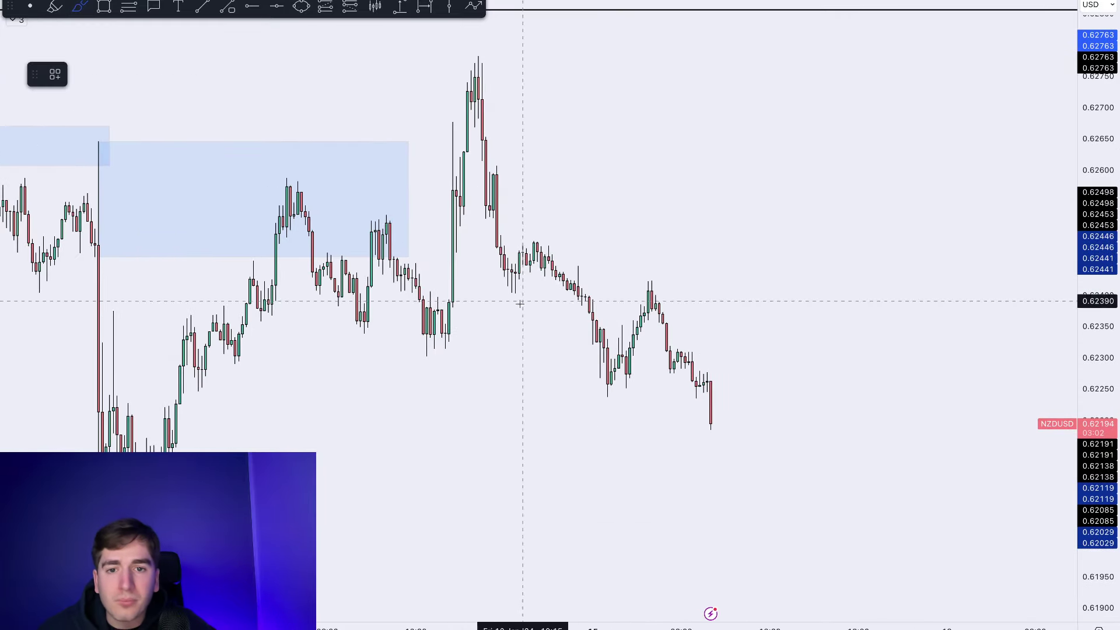
drag(426, 354, 615, 353)
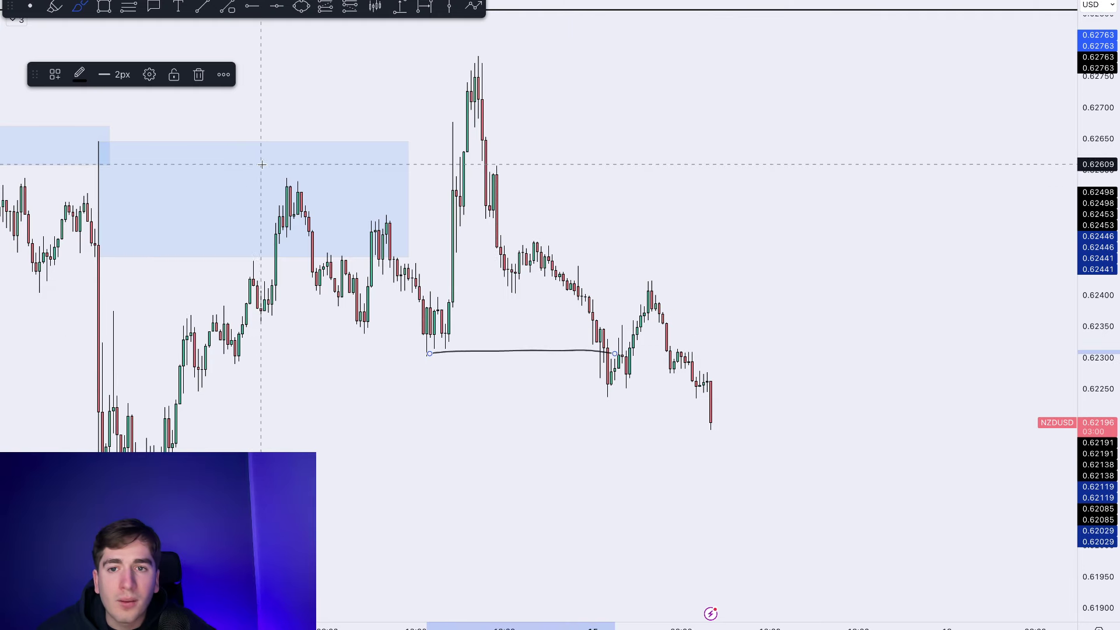
drag(277, 186, 482, 192)
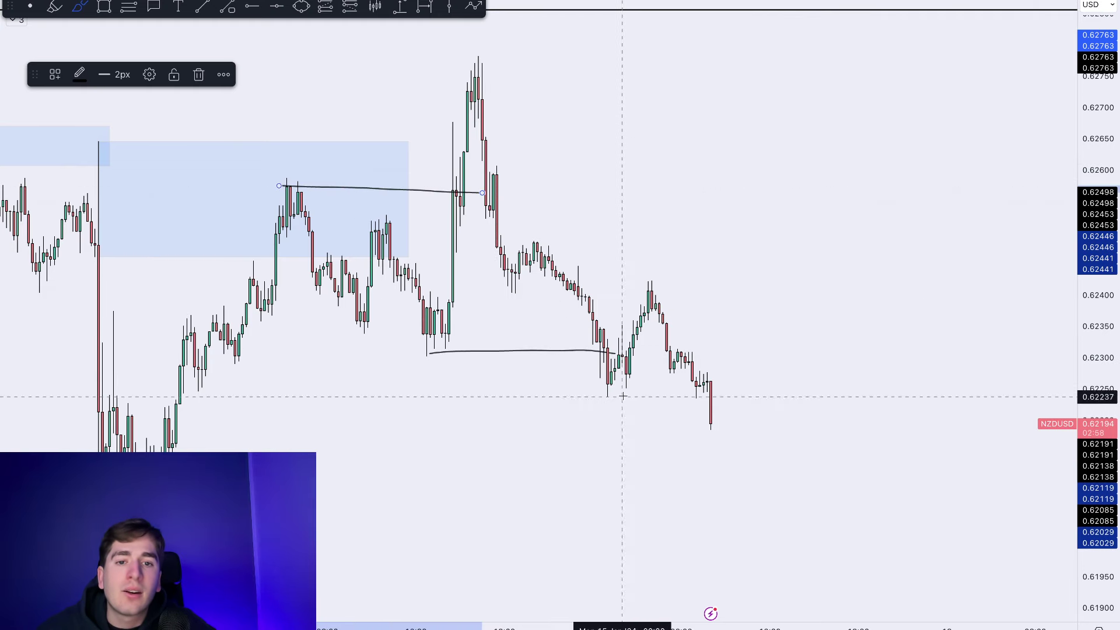
drag(500, 293, 689, 299)
drag(485, 243, 666, 250)
mouse_move(650, 290)
mouse_down()
mouse_move(671, 344)
mouse_move(730, 395)
mouse_move(703, 429)
mouse_up()
key(ctrl+z)
key(ctrl+z)
key(ctrl+z)
key(ctrl+z)
key(ctrl+z)
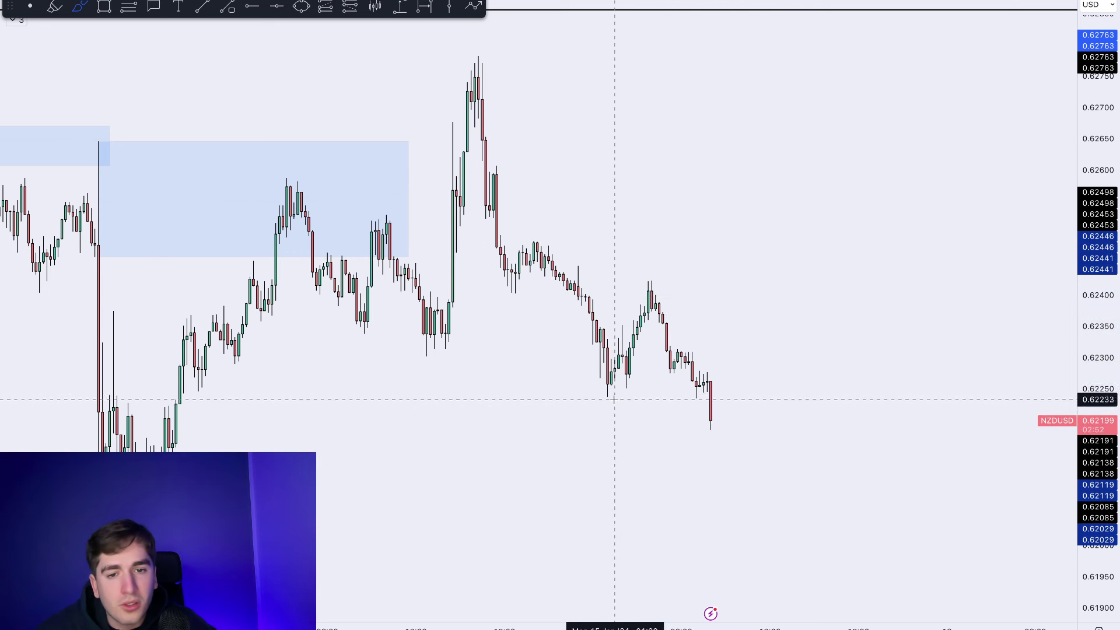
Brush a line under the 0.6224 low, sketch a pullback and two-leg decline to about 0.6200, and undo the projection
mouse_move(599, 397)
mouse_down()
mouse_move(722, 401)
mouse_move(749, 334)
mouse_move(813, 490)
mouse_move(868, 475)
mouse_move(887, 550)
mouse_up()
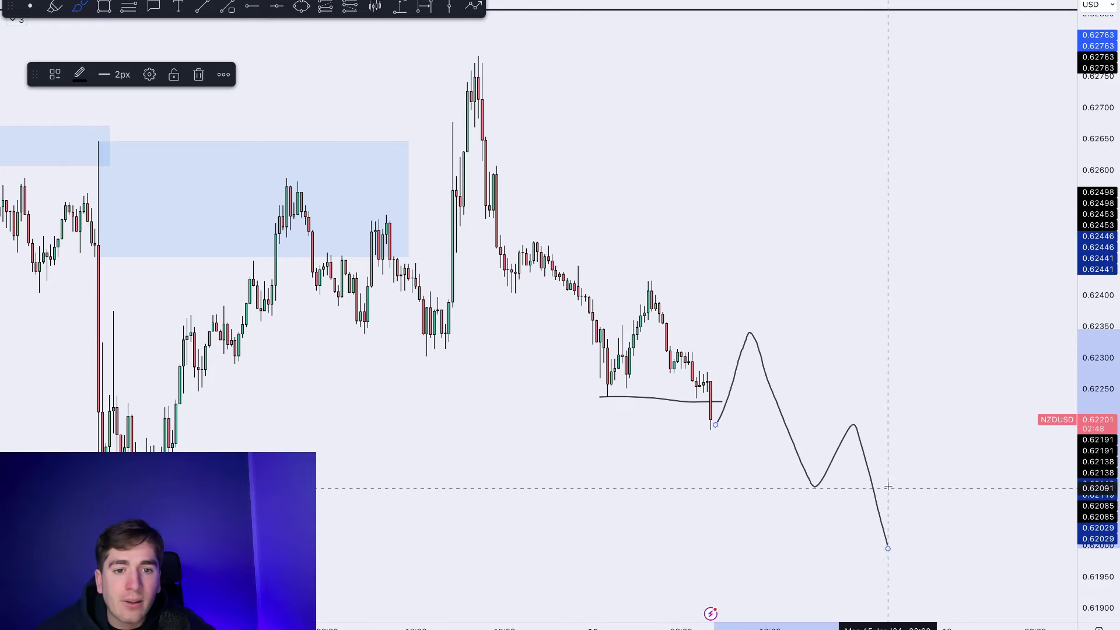
key(ctrl+z)
scroll(902, 435, down, 4)
key(Escape)
Switch the NZDUSD chart to the 4-hour timeframe and frame the range between the two horizontal rays
scroll(904, 432, down, 5)
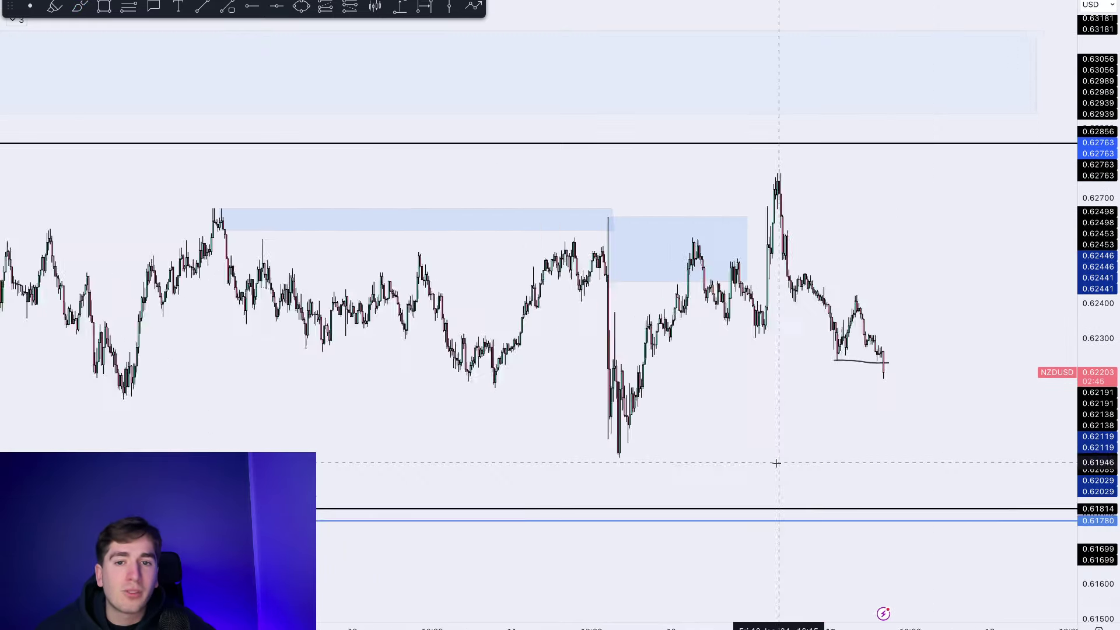
text(4h)
key(Return)
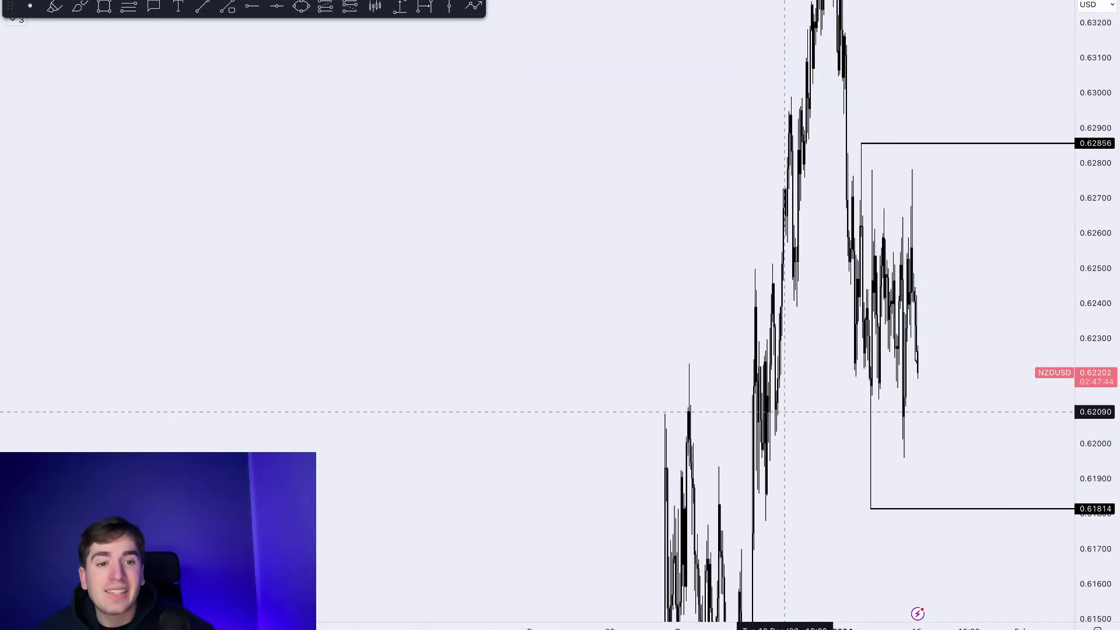
scroll(758, 350, right, 3)
double_click(1102, 255)
scroll(979, 297, up, 2)
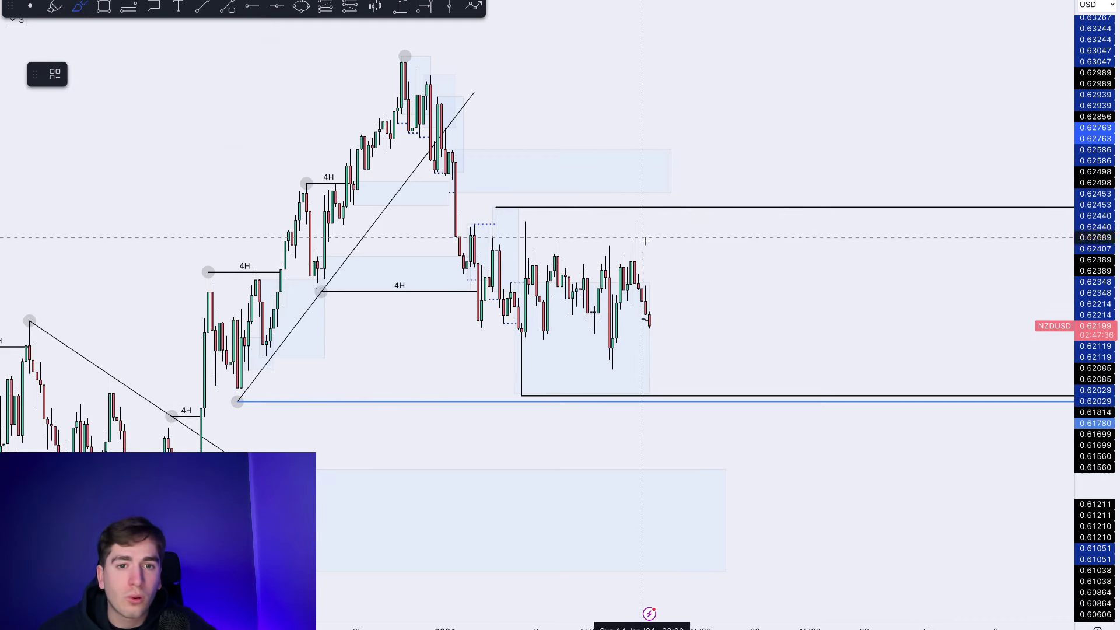
Sketch a rally and rejection above the 0.62856 ray and a drop and bounce below the 0.61814 ray, and circle both reactions
mouse_move(662, 251)
mouse_down()
mouse_move(665, 228)
mouse_move(700, 201)
mouse_up()
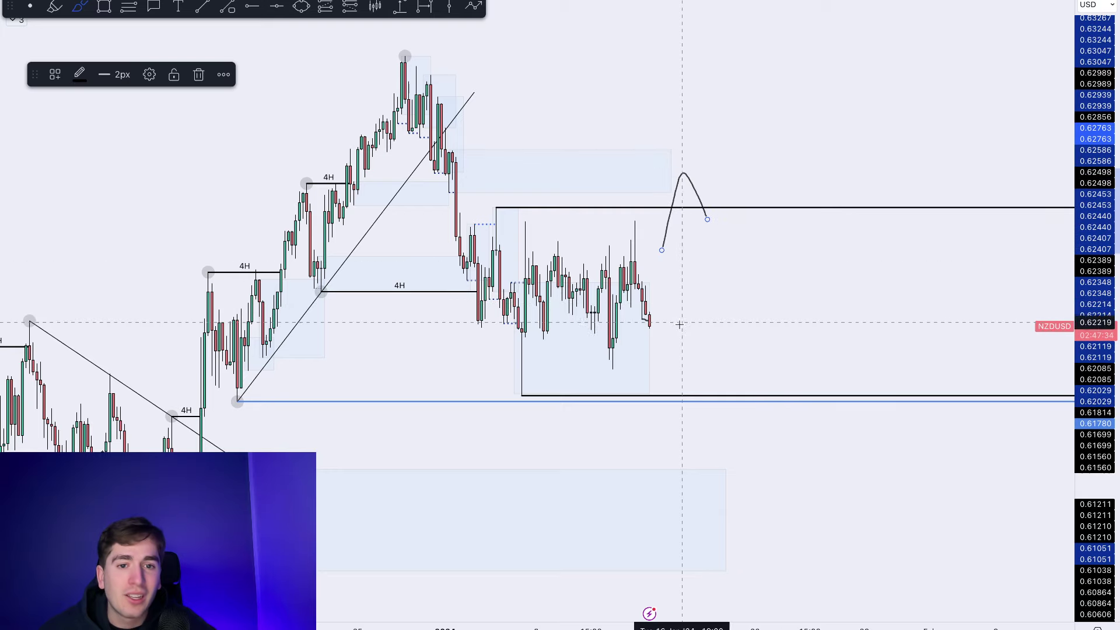
mouse_move(664, 326)
mouse_down()
mouse_move(700, 453)
mouse_move(718, 376)
mouse_up()
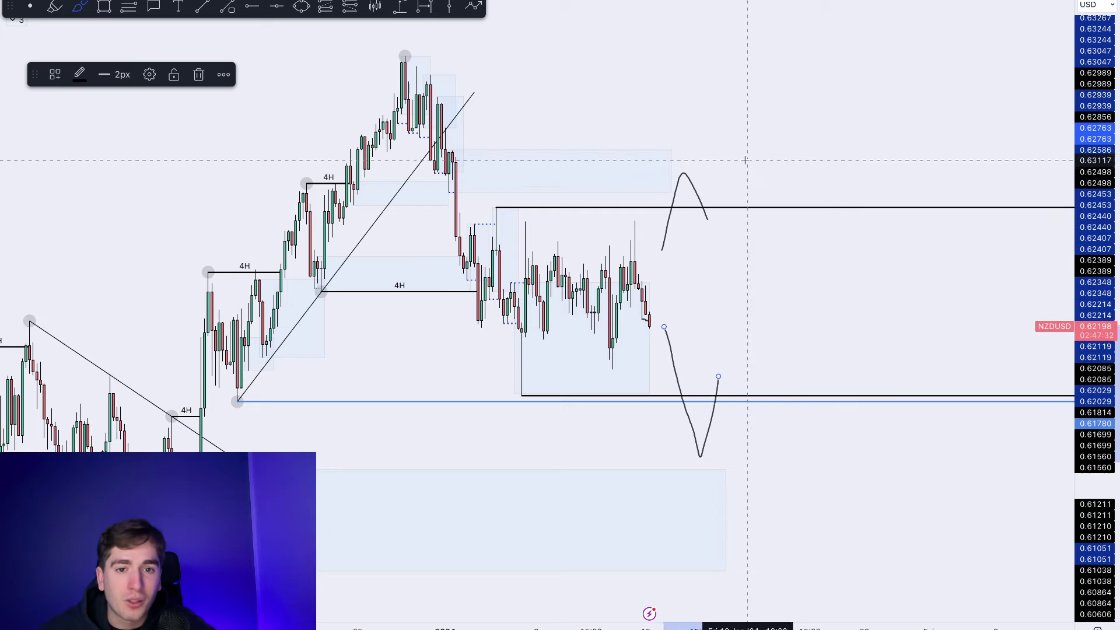
drag(744, 160, 742, 156)
drag(711, 408, 706, 412)
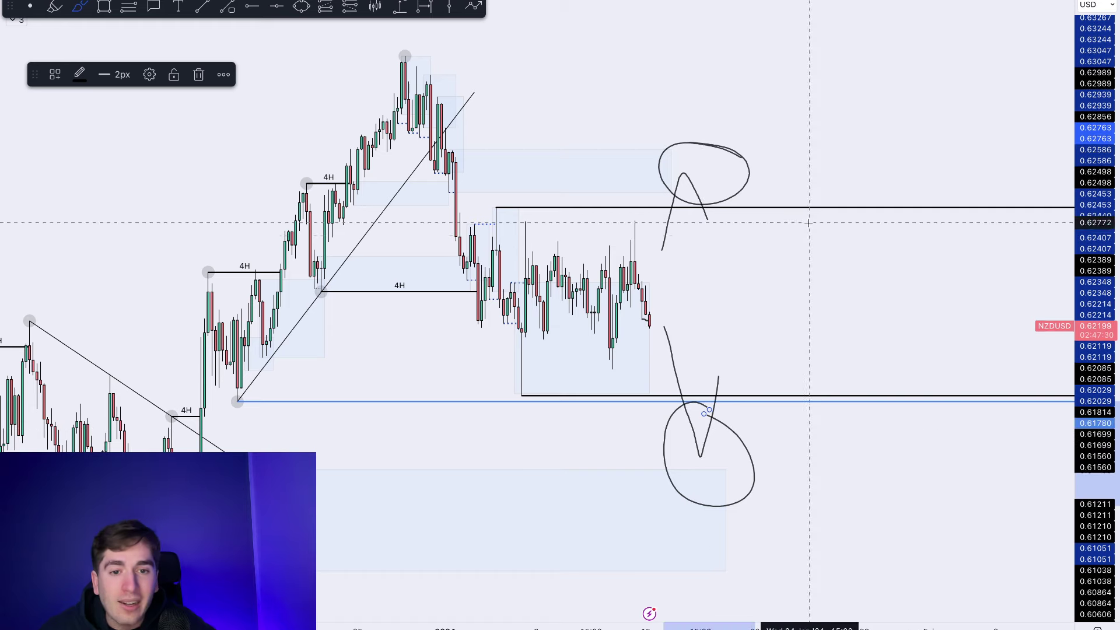
click(821, 81)
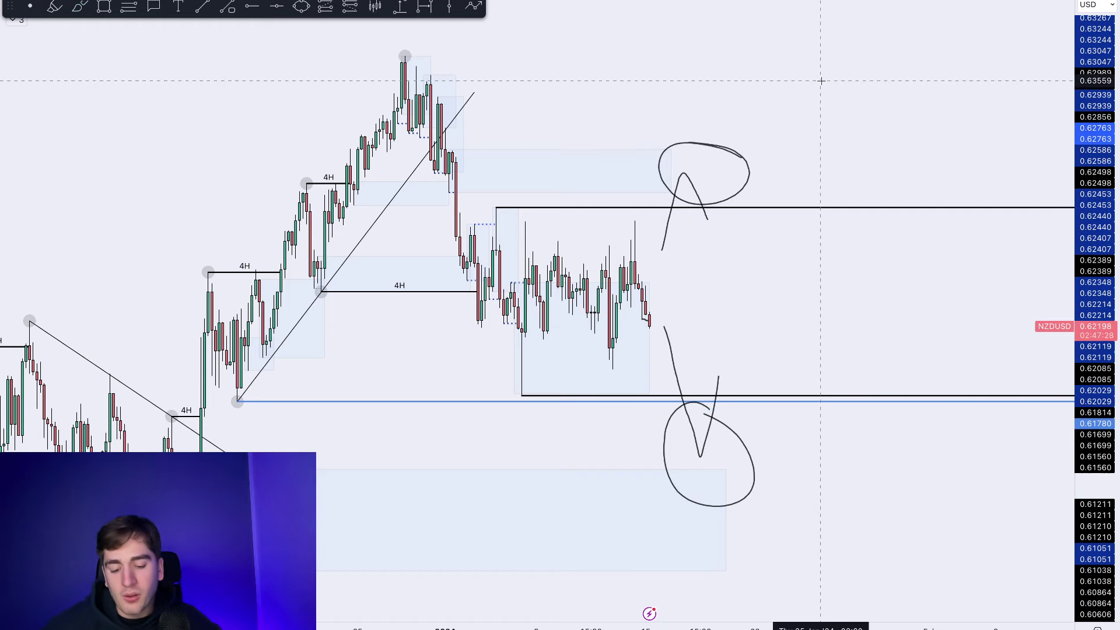
Switch the chart to XAUUSD and frame the 4-hour structure around the descending trendline and the 2015.68 ray
text(XAUUSD)
key(Down)
key(Down)
key(Down)
key(Up)
key(Return)
scroll(722, 361, up, 3)
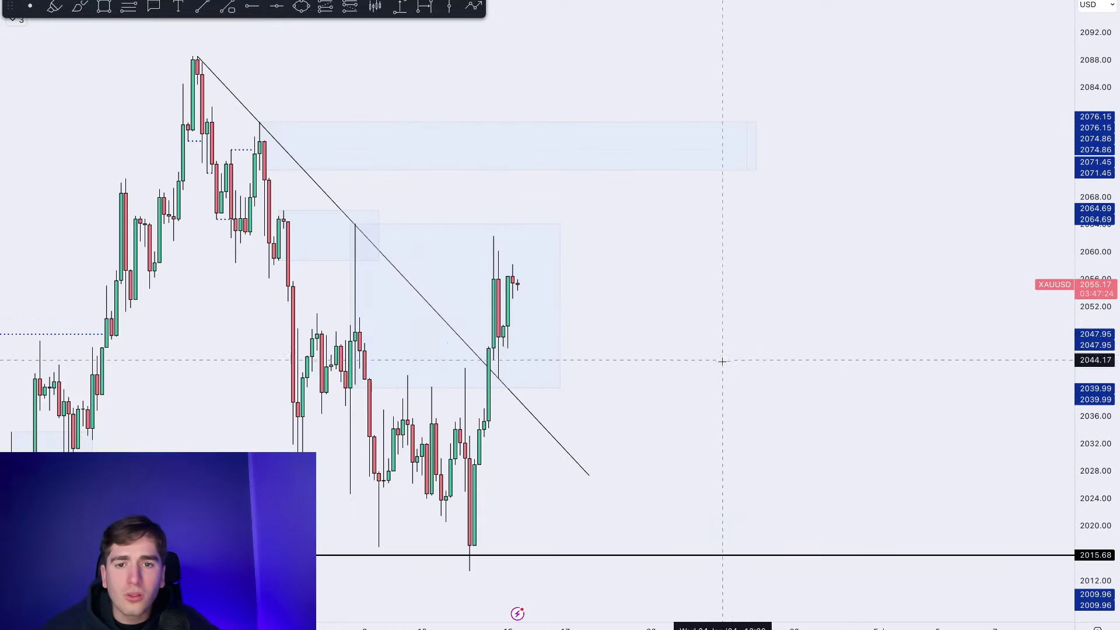
scroll(722, 361, down, 5)
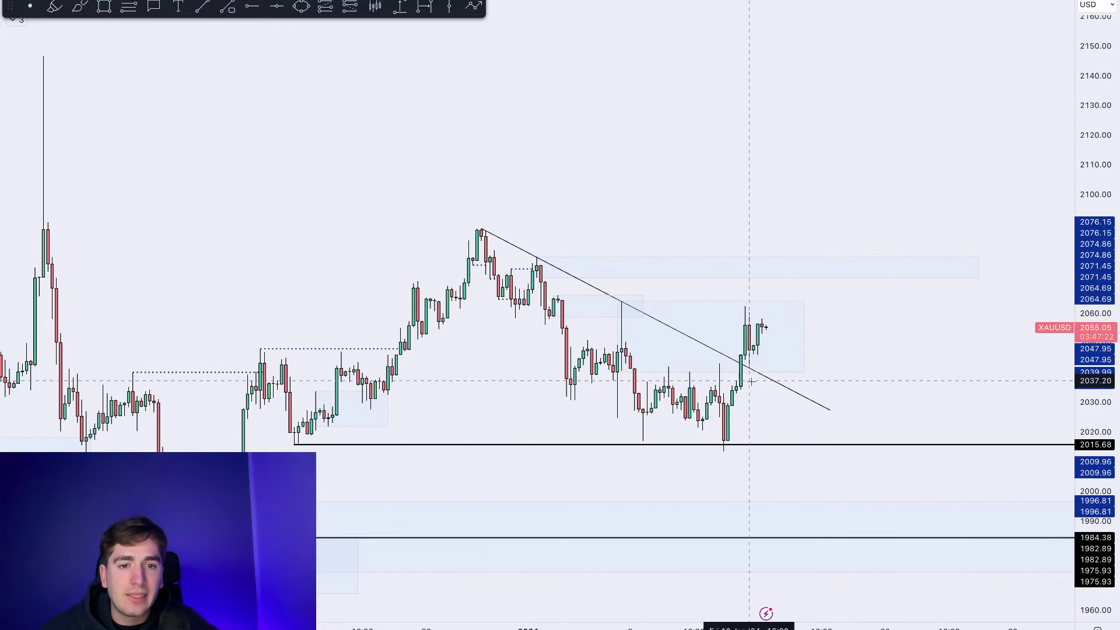
drag(1089, 514, 1002, 433)
drag(442, 482, 391, 381)
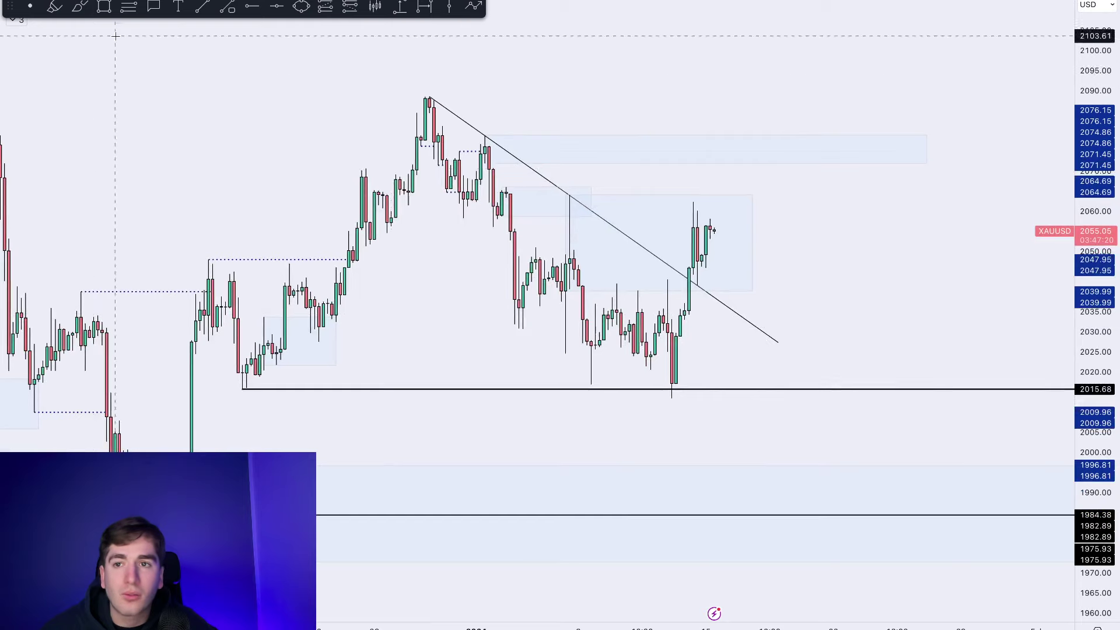
Draw a thin rectangle zone just below the 2015.68 ray, from about 2015 down to 2011
click(103, 7)
click(237, 390)
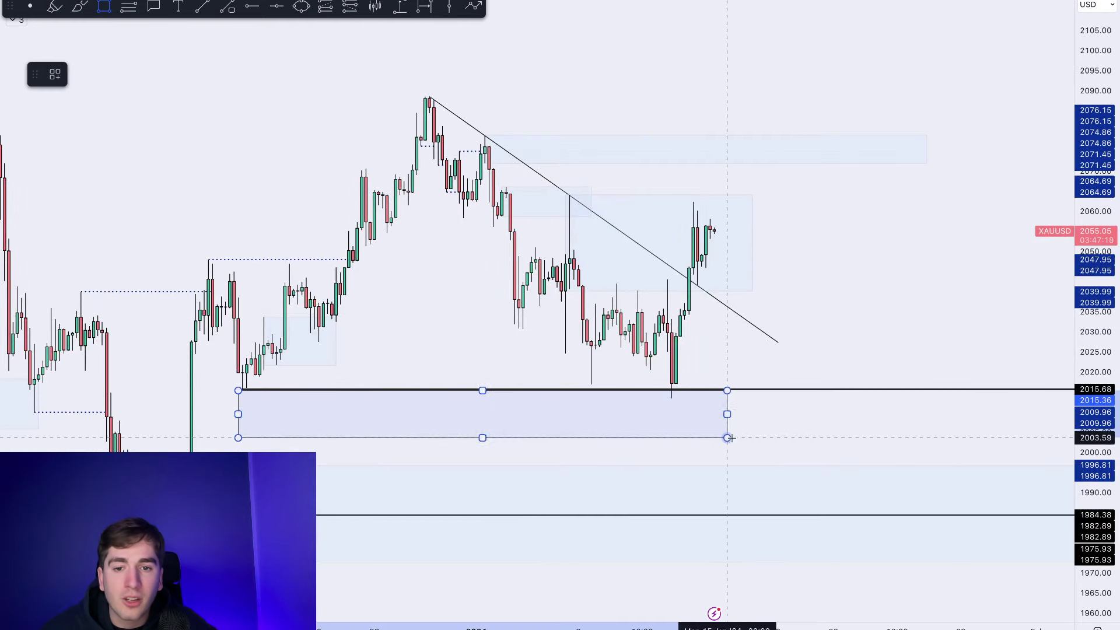
click(838, 407)
click(860, 220)
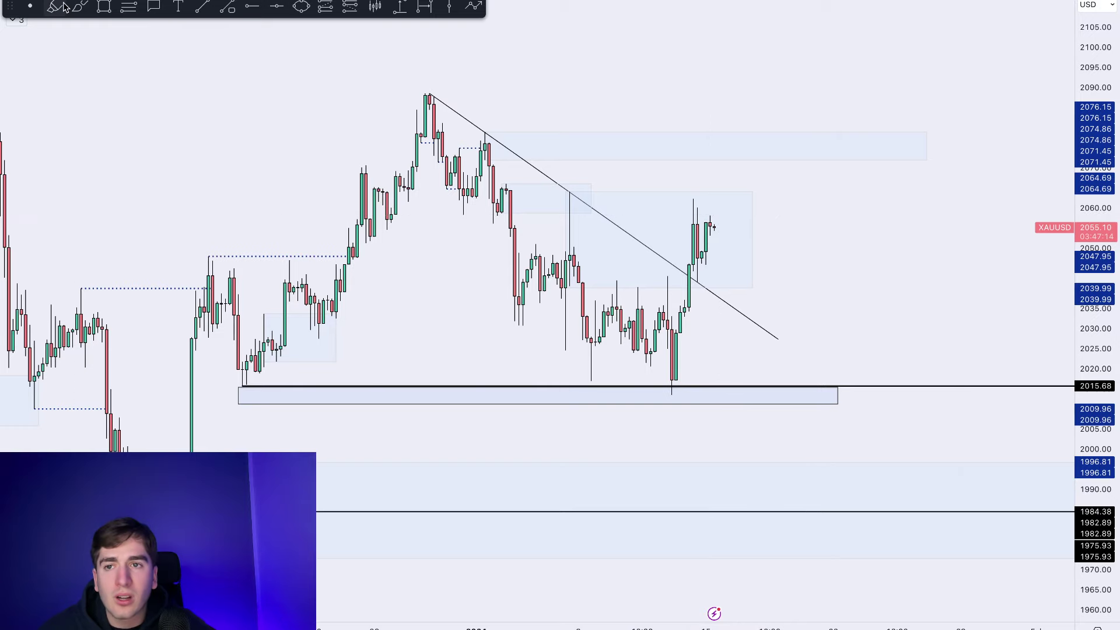
Brush strokes across the recent XAUUSD highs and lows and toward the upper supply zone, and undo them together with the rectangle
drag(569, 219, 719, 318)
drag(475, 301, 714, 394)
mouse_move(526, 266)
mouse_down()
mouse_move(549, 295)
mouse_move(700, 344)
mouse_move(756, 118)
mouse_up()
key(ctrl+z)
key(ctrl+z)
key(ctrl+z)
key(ctrl+z)
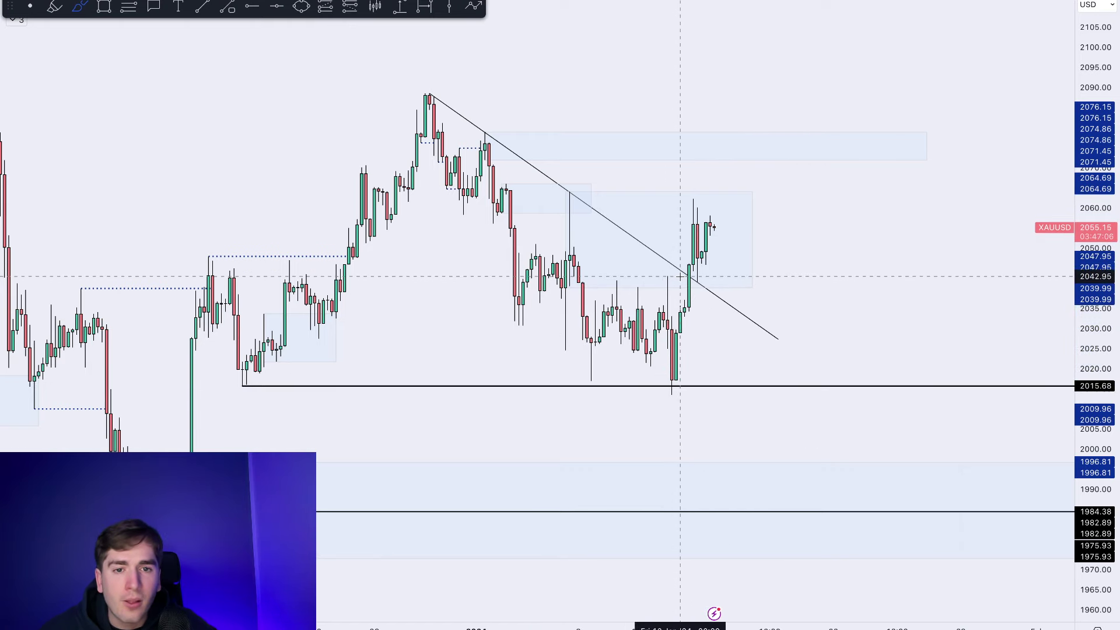
Brush lines at the swing high near 2043 and the low near 2013, circle the retest, and sketch a rally to about 2072
scroll(680, 276, up, 4)
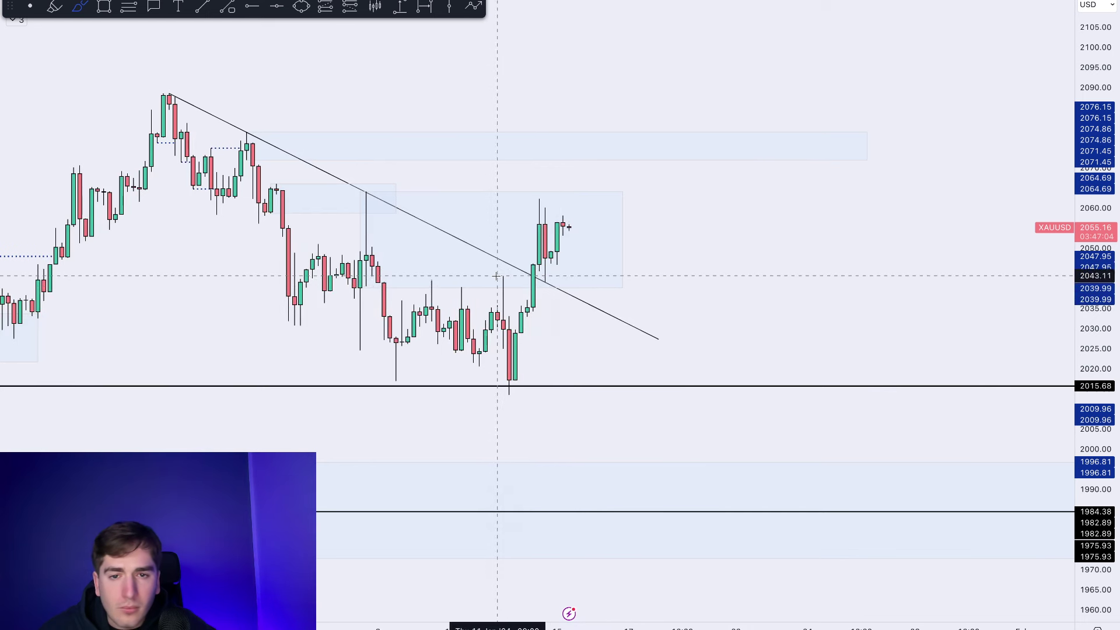
drag(496, 276, 551, 279)
drag(509, 396, 617, 400)
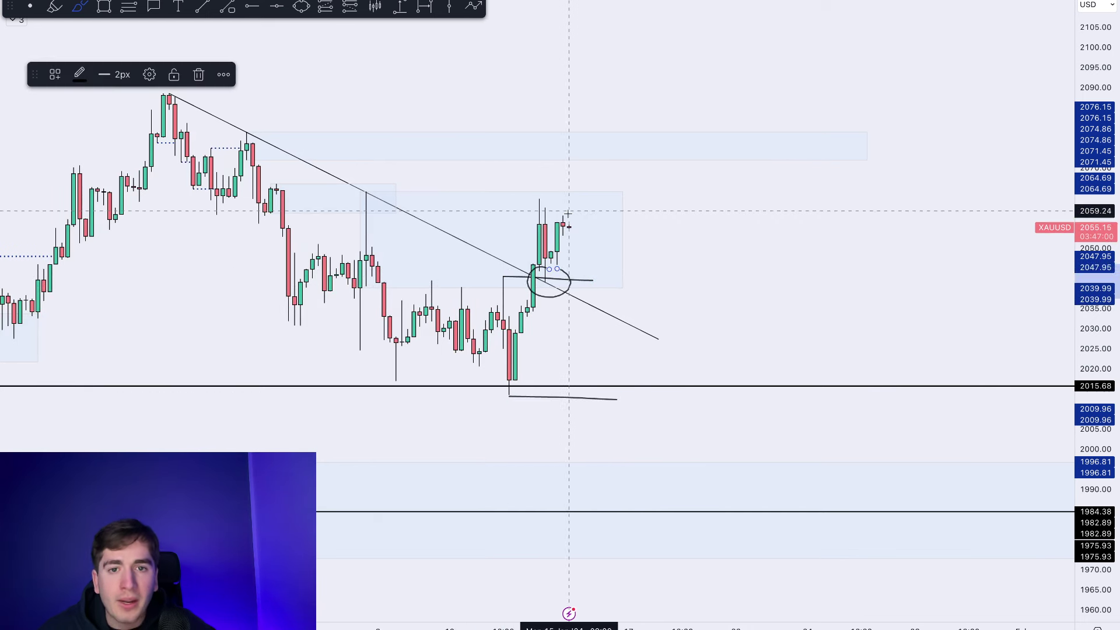
drag(570, 226, 587, 175)
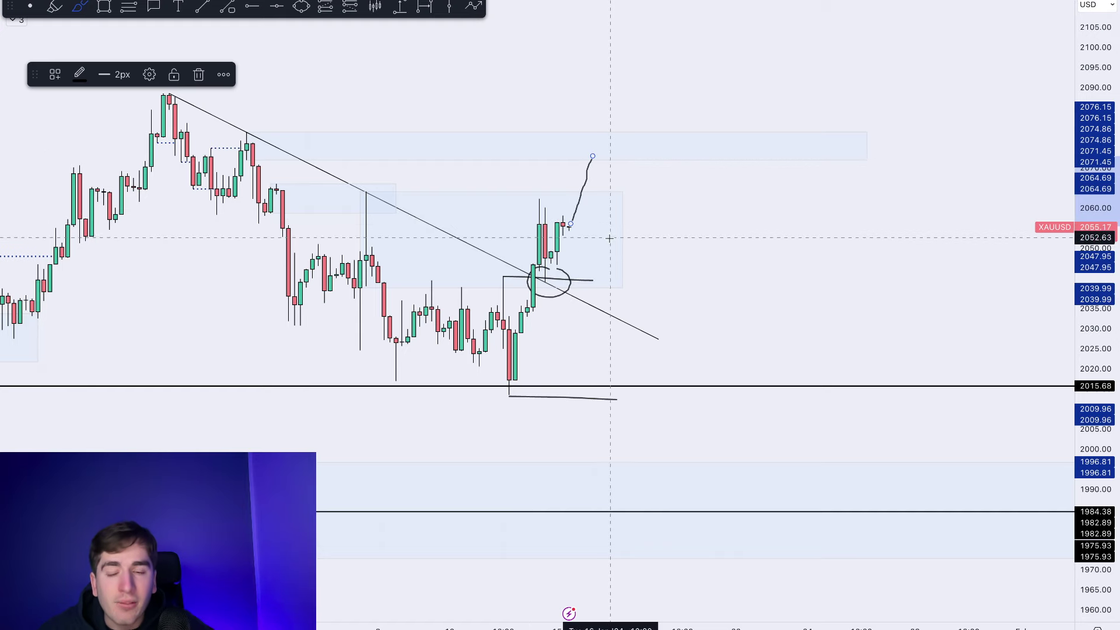
Circle the wick near 2064, brush a line under the lows near 2031, and circle the highs around 2043
scroll(484, 236, down, 2)
mouse_move(556, 198)
mouse_down()
mouse_move(534, 196)
mouse_move(560, 179)
mouse_up()
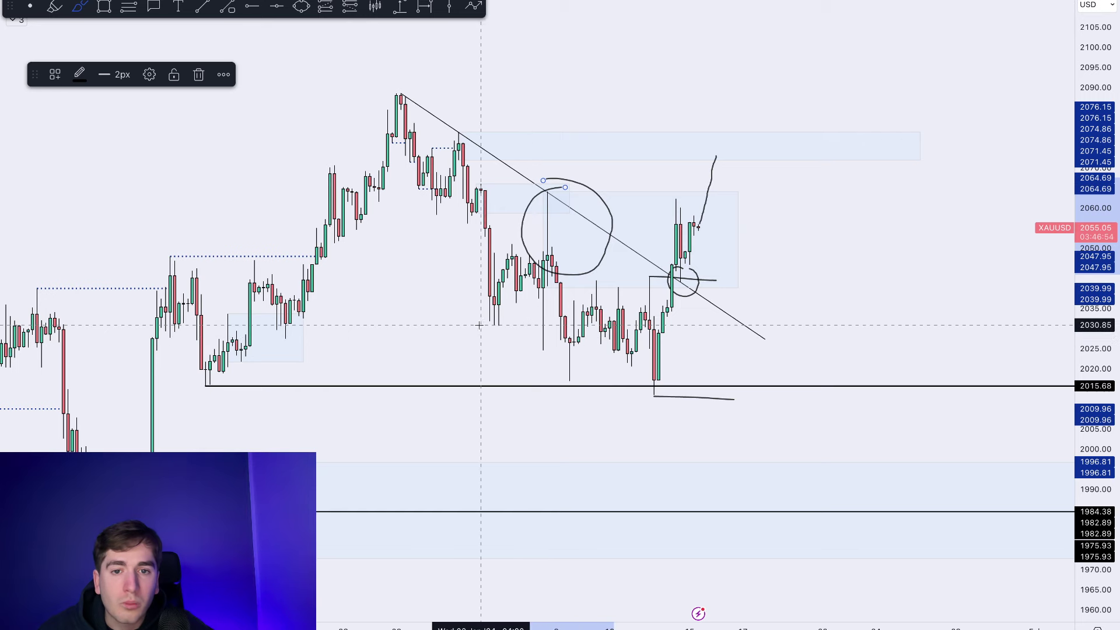
drag(480, 325, 574, 327)
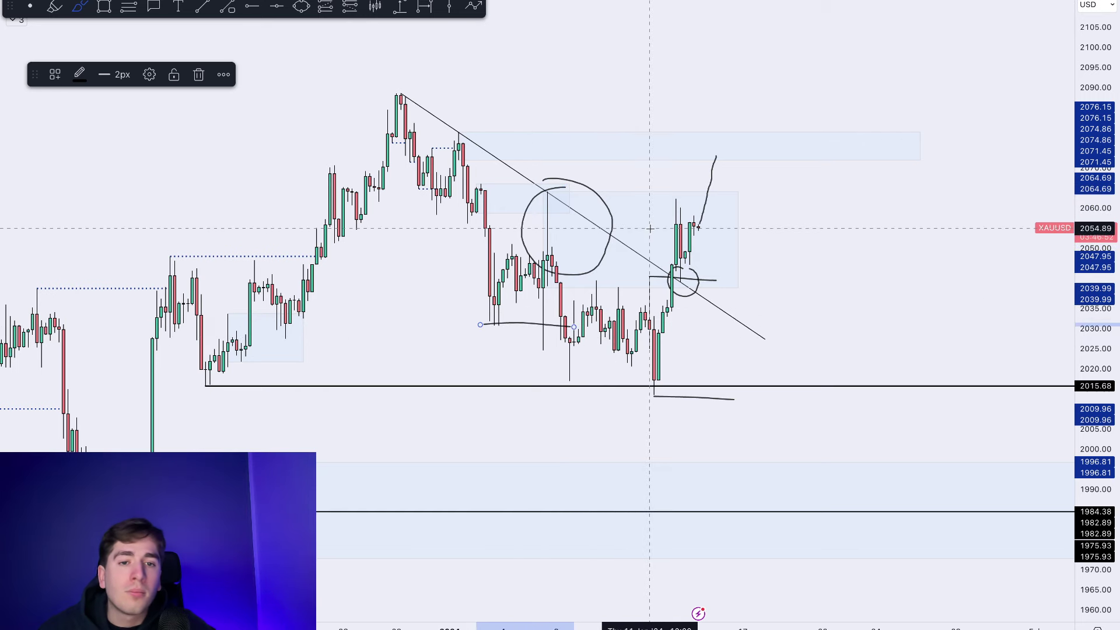
mouse_move(652, 274)
mouse_down()
mouse_move(663, 286)
mouse_move(623, 264)
mouse_up()
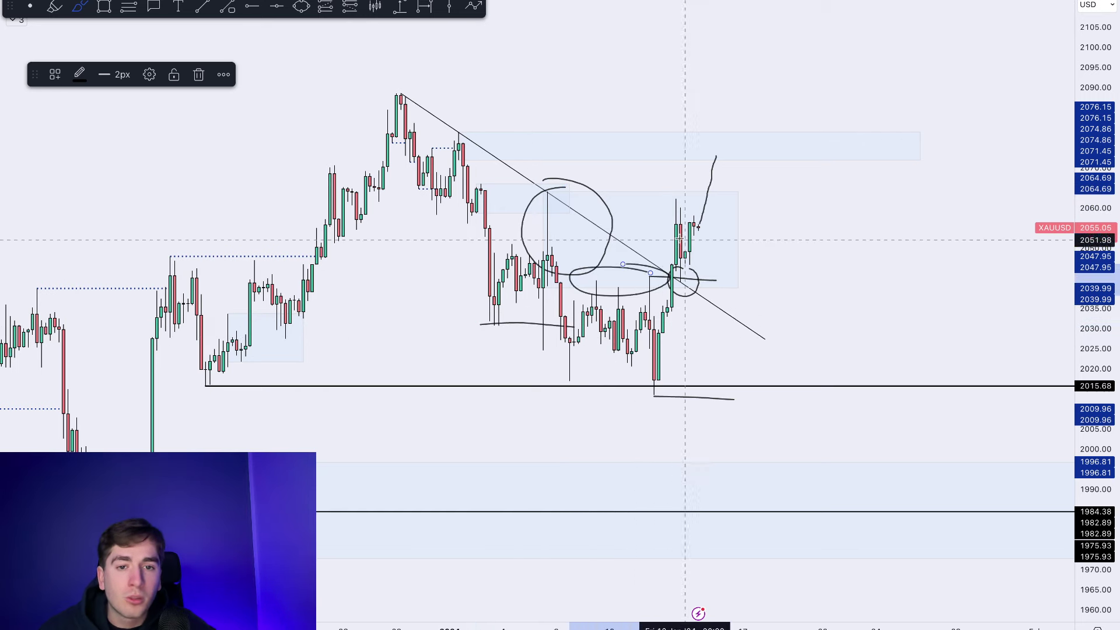
scroll(585, 258, up, 3)
scroll(487, 271, down, 3)
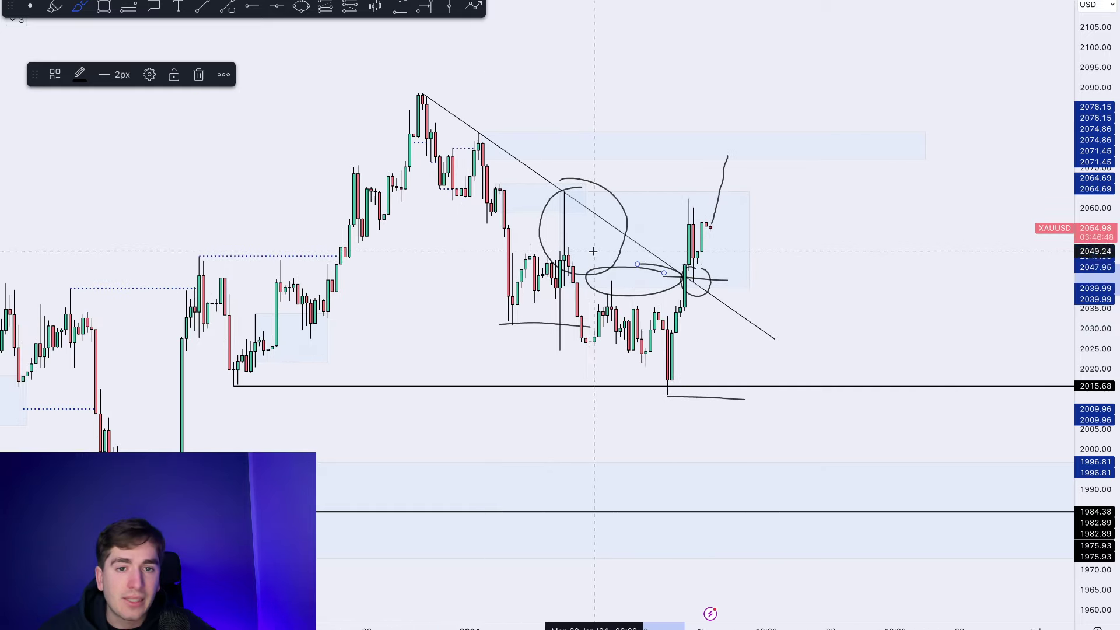
Circle the swing high near 2075 at the start of the supply zone, and sketch a pullback from about 2072 to 2055
scroll(659, 167, up, 1)
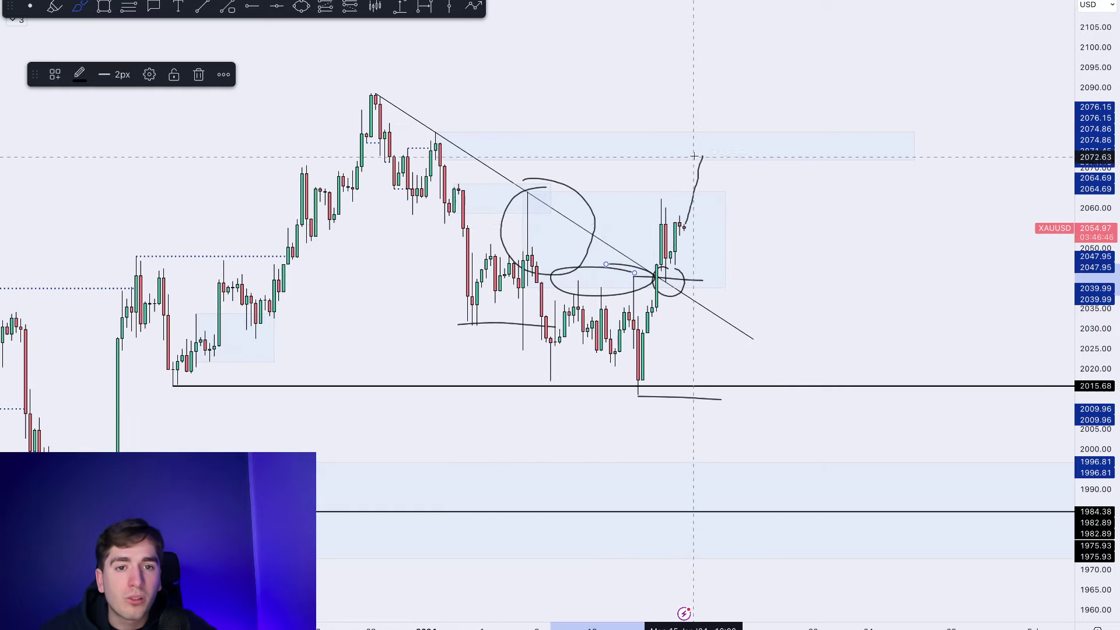
mouse_move(698, 155)
mouse_down()
mouse_move(685, 159)
mouse_move(716, 174)
mouse_up()
mouse_move(473, 137)
mouse_down()
mouse_move(467, 153)
mouse_move(432, 146)
mouse_move(484, 139)
mouse_up()
drag(702, 154, 730, 226)
Brush range lines near 2060 and 2042 with a zigzag reaching about 2076, and circle the space between the lines
drag(660, 205, 799, 206)
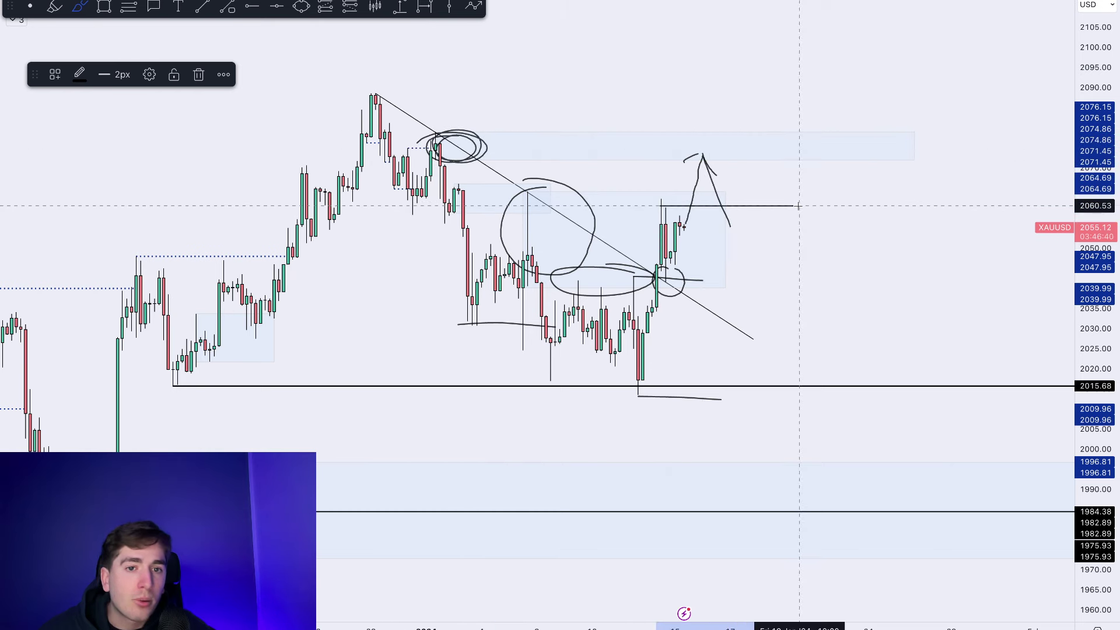
drag(817, 279, 817, 280)
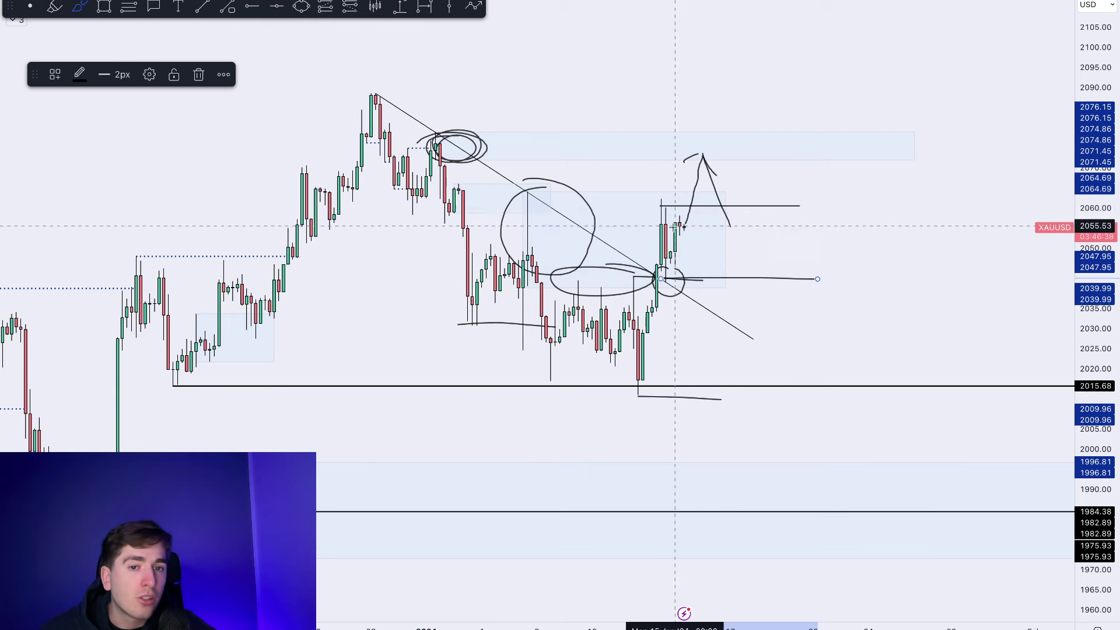
mouse_move(677, 226)
mouse_down()
mouse_move(691, 264)
mouse_move(716, 141)
mouse_up()
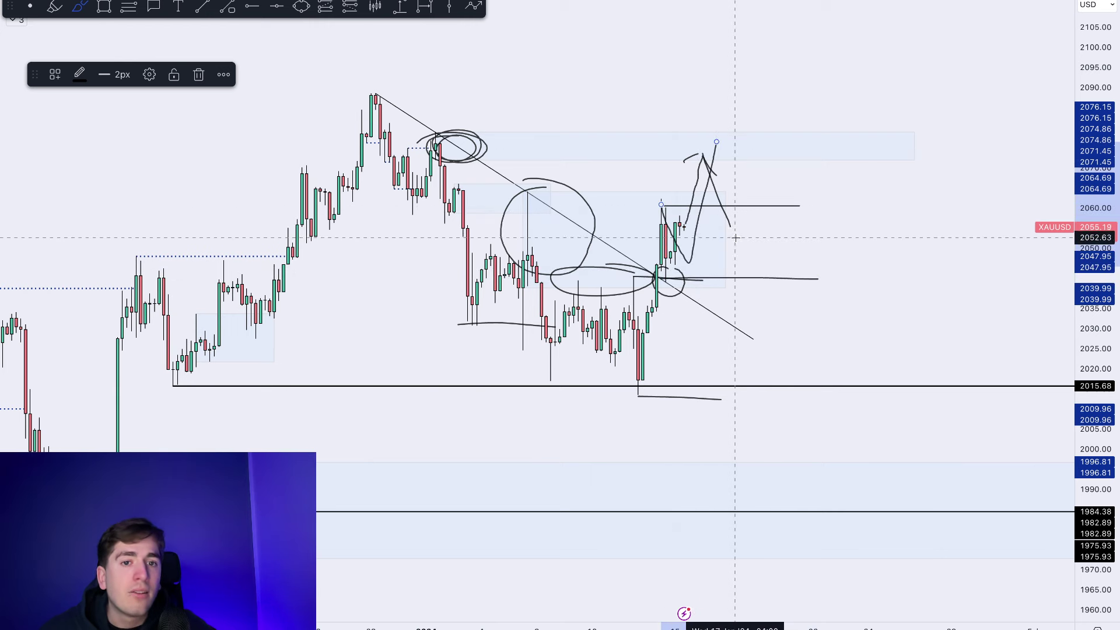
mouse_move(711, 201)
mouse_down()
mouse_move(753, 254)
mouse_move(756, 216)
mouse_up()
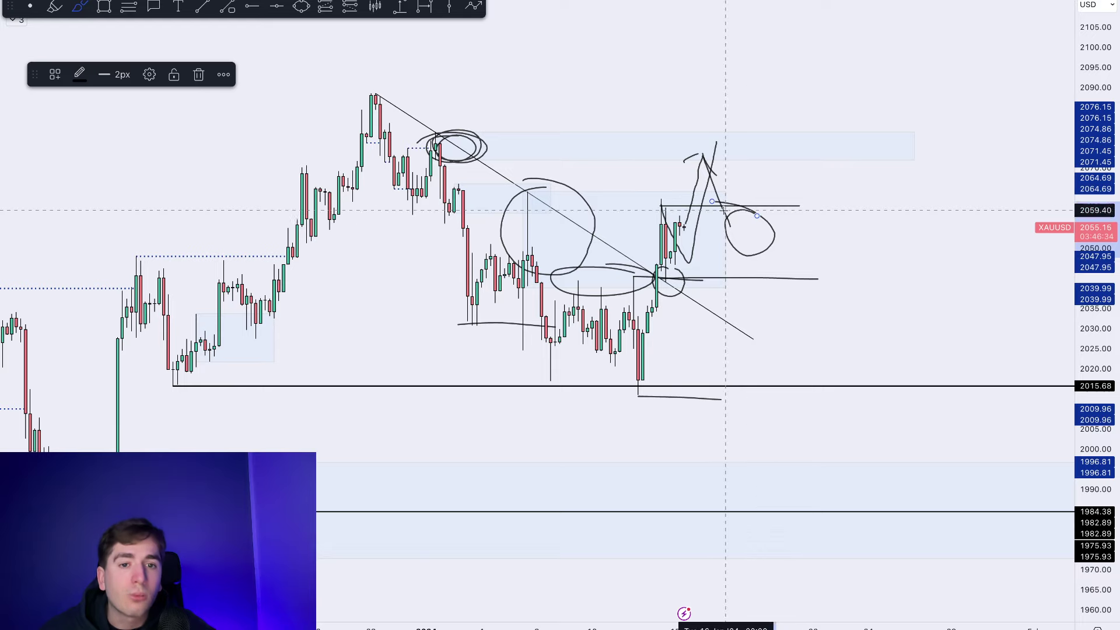
drag(431, 129, 459, 130)
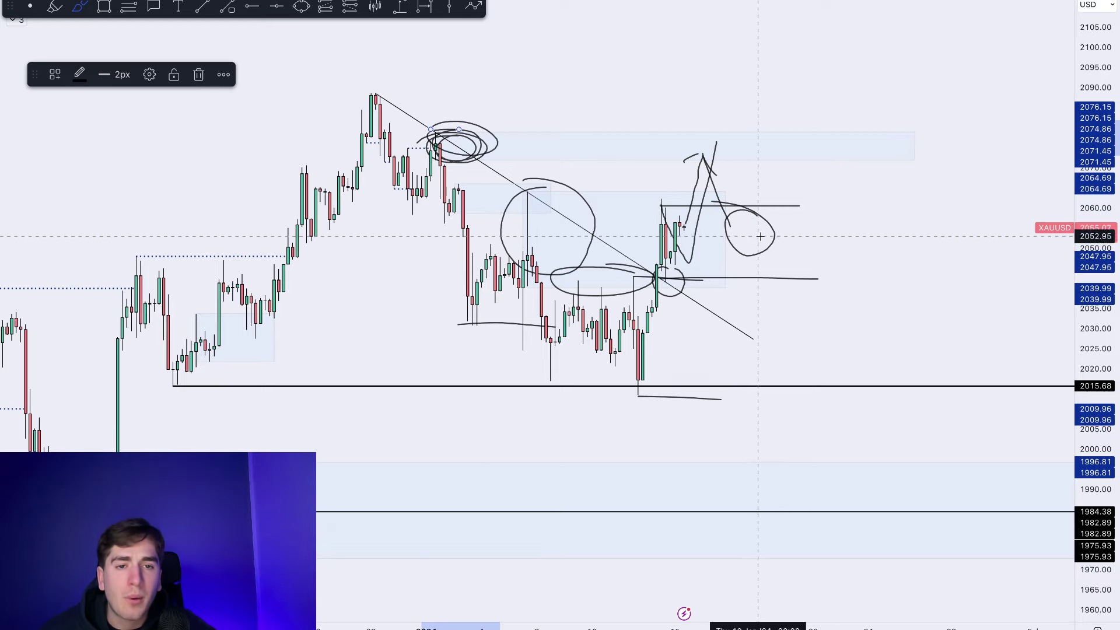
mouse_move(756, 219)
mouse_down()
mouse_move(718, 256)
mouse_move(688, 218)
mouse_up()
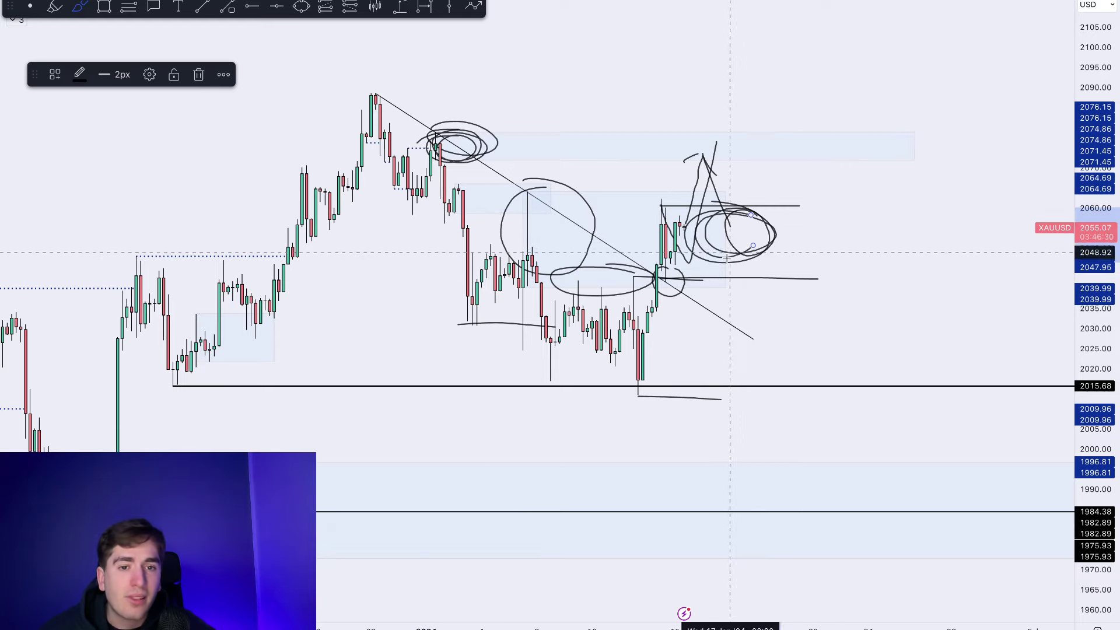
Undo the brushed scenarios, circles and a trial line near 2034, keeping only the brush line at the 2043 swing high
key(ctrl+z)
key(ctrl+z)
key(ctrl+z)
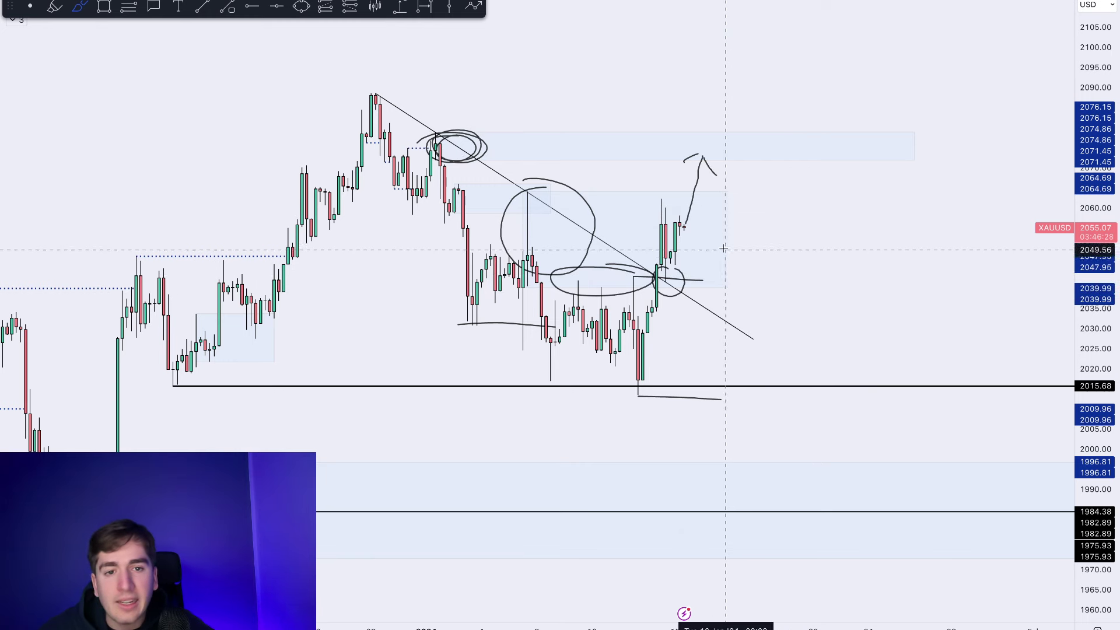
key(ctrl+z)
key(ctrl+z)
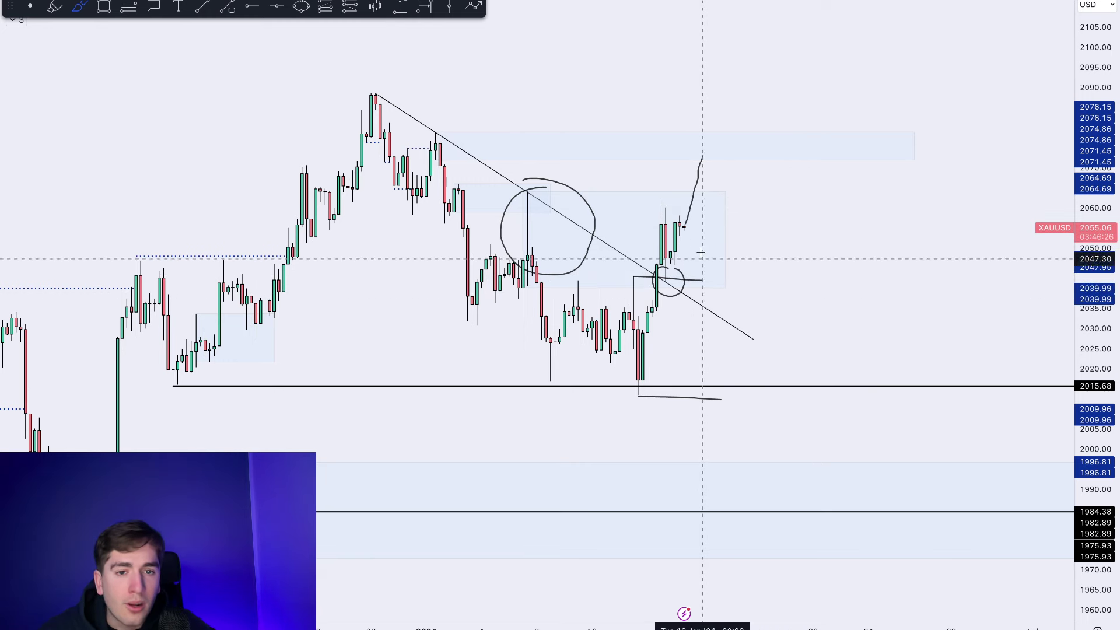
drag(654, 313, 720, 312)
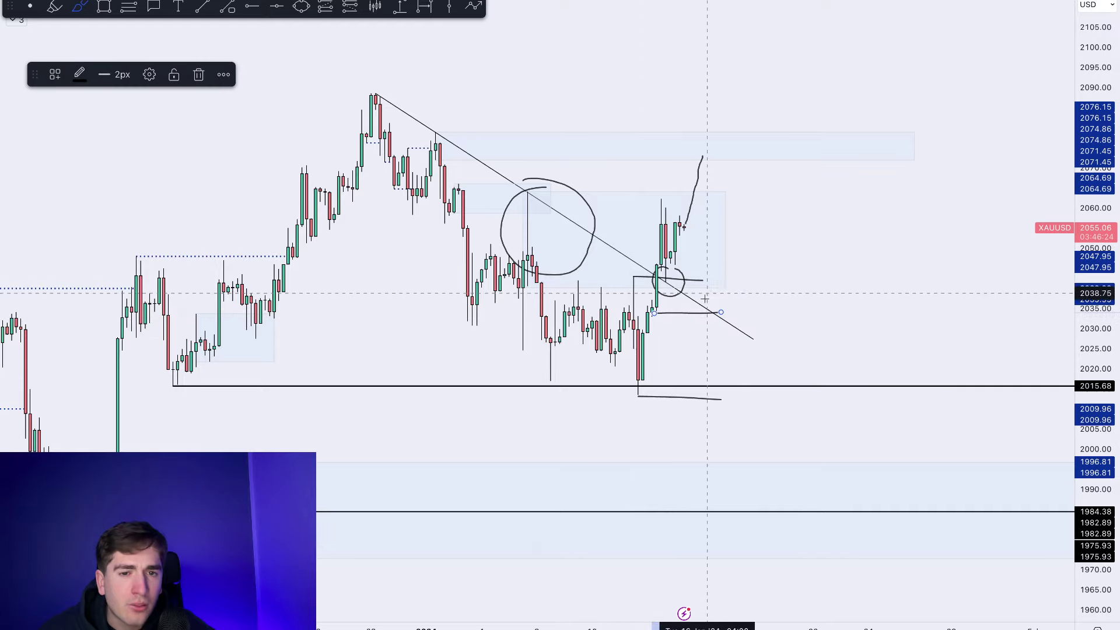
key(ctrl+z)
key(ctrl+z)
key(ctrl+z)
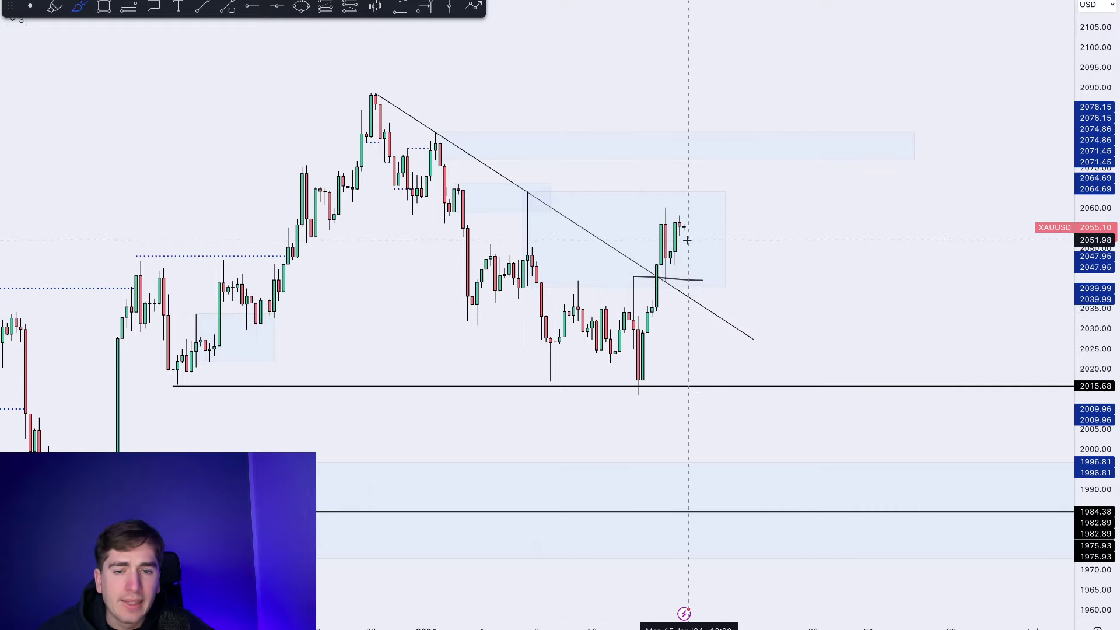
Circle the earlier XAUUSD lows in the demand zone between about 1997 and 1972 with the brush
scroll(688, 239, down, 2)
click(328, 470)
scroll(446, 459, down, 3)
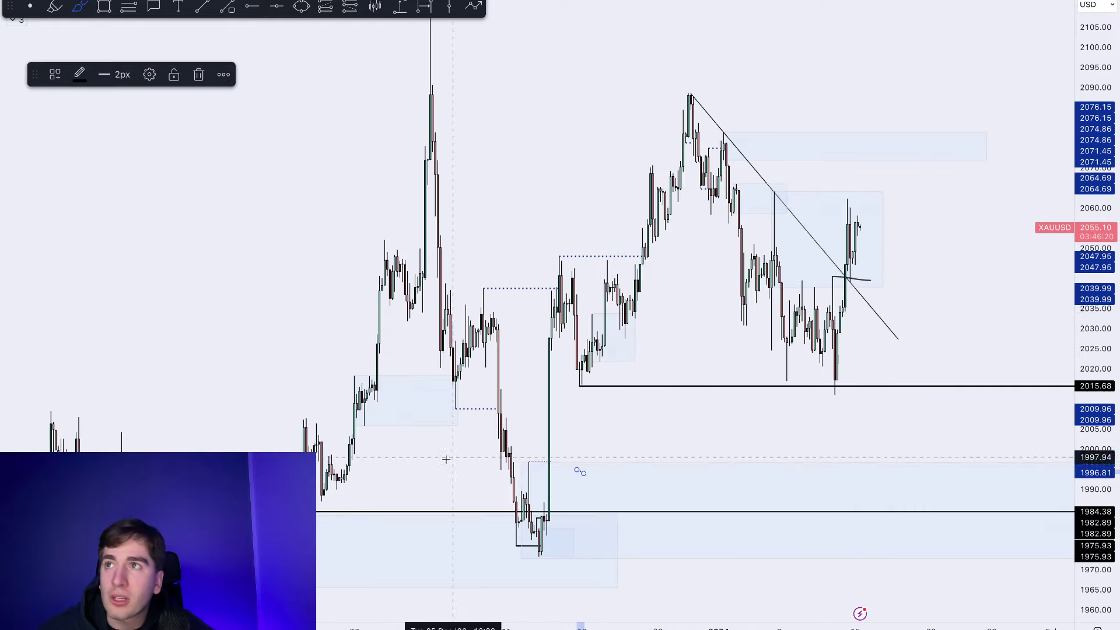
drag(570, 467, 602, 519)
key(Escape)
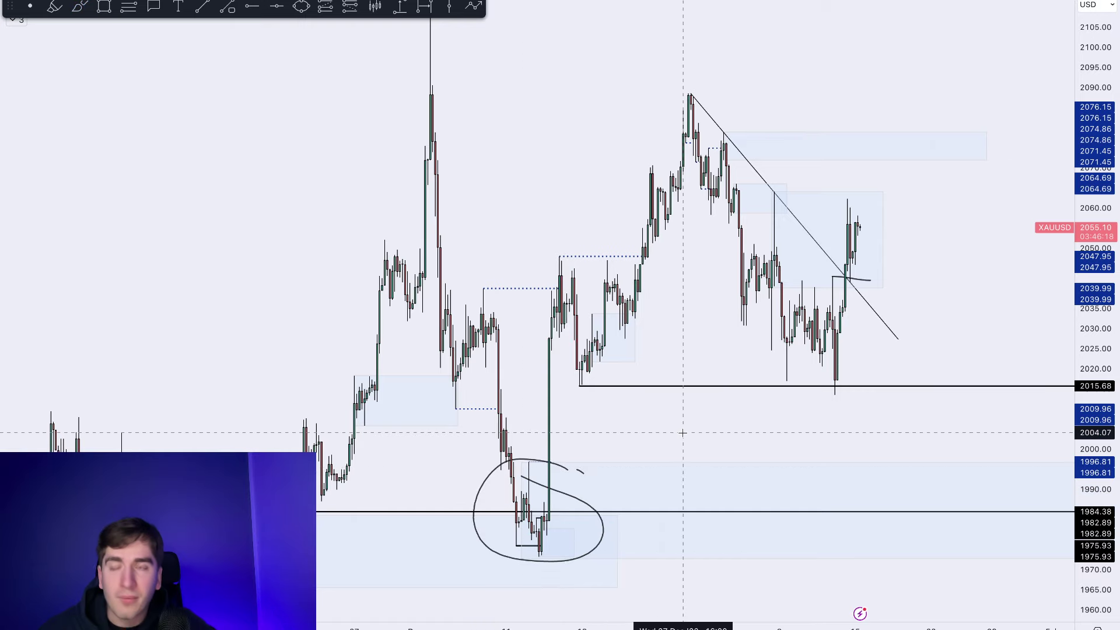
Switch XAUUSD to the 1-day interval and fit the price scale to the candles
text(1d)
key(Return)
scroll(849, 425, up, 4)
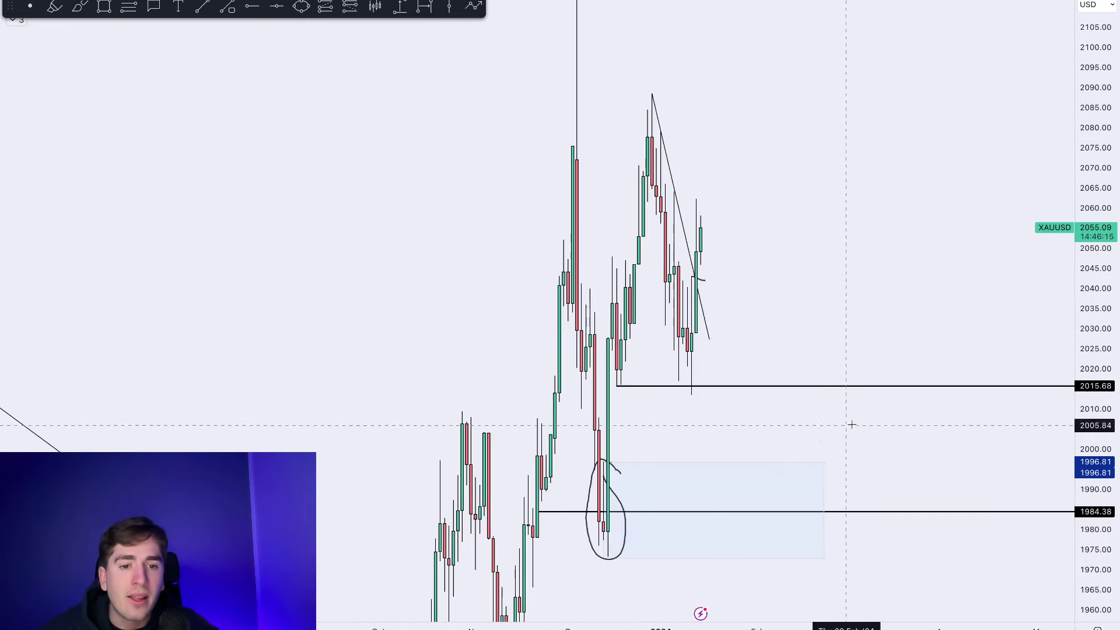
double_click(1108, 289)
scroll(793, 287, up, 1)
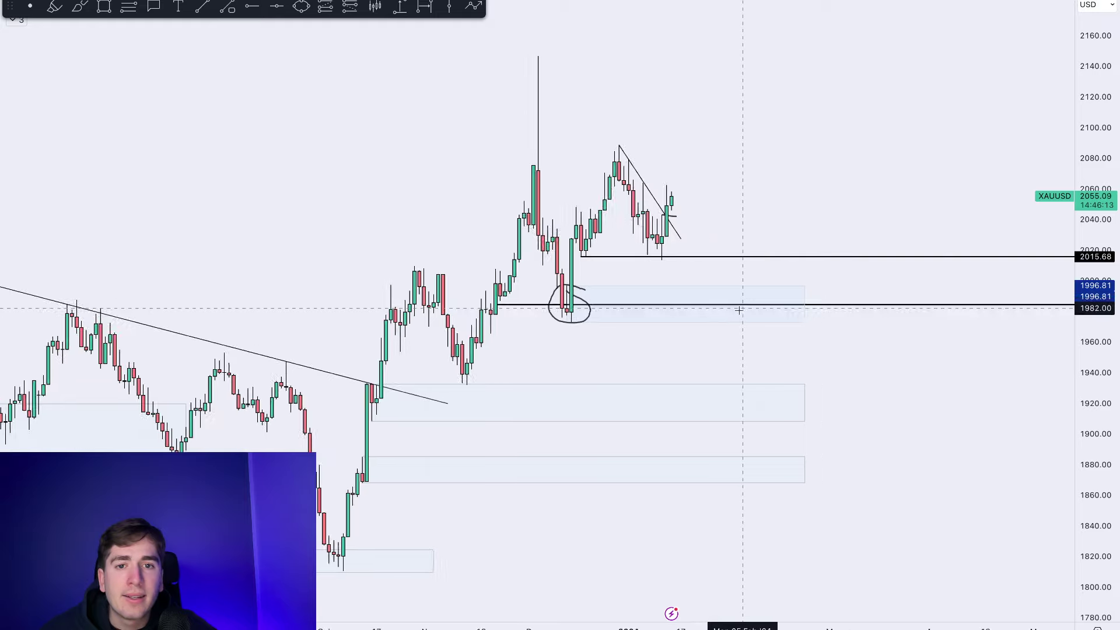
Brush the daily swing structure from the low near 1810 up to about 2158, and delete the stroke
click(76, 10)
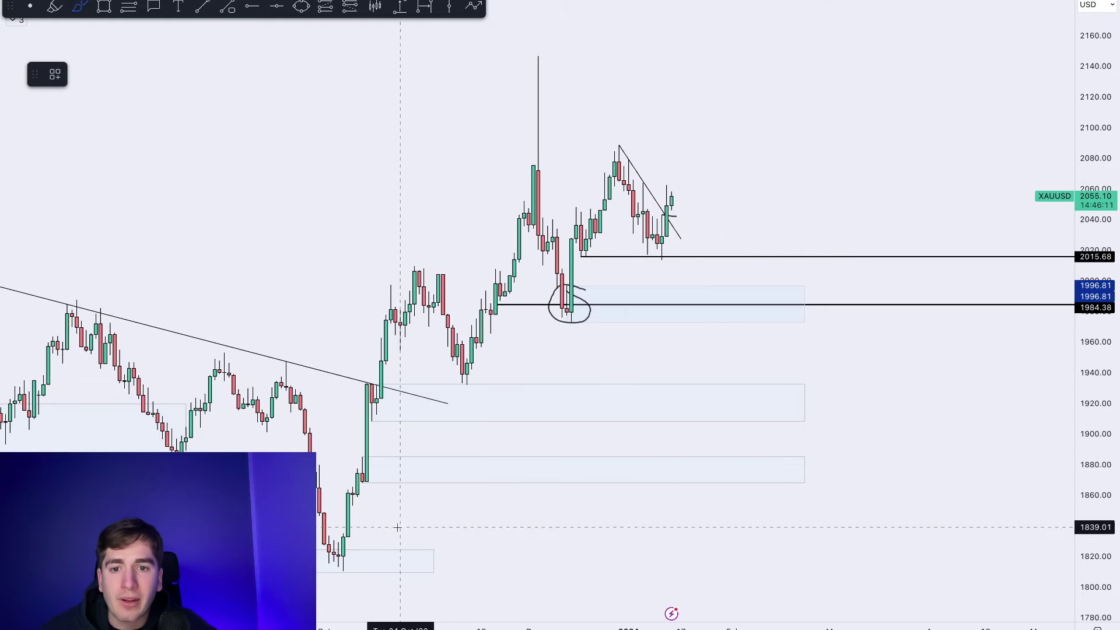
mouse_move(344, 574)
mouse_down()
mouse_move(411, 291)
mouse_move(452, 337)
mouse_move(544, 167)
mouse_move(557, 89)
mouse_move(624, 286)
mouse_move(685, 38)
mouse_up()
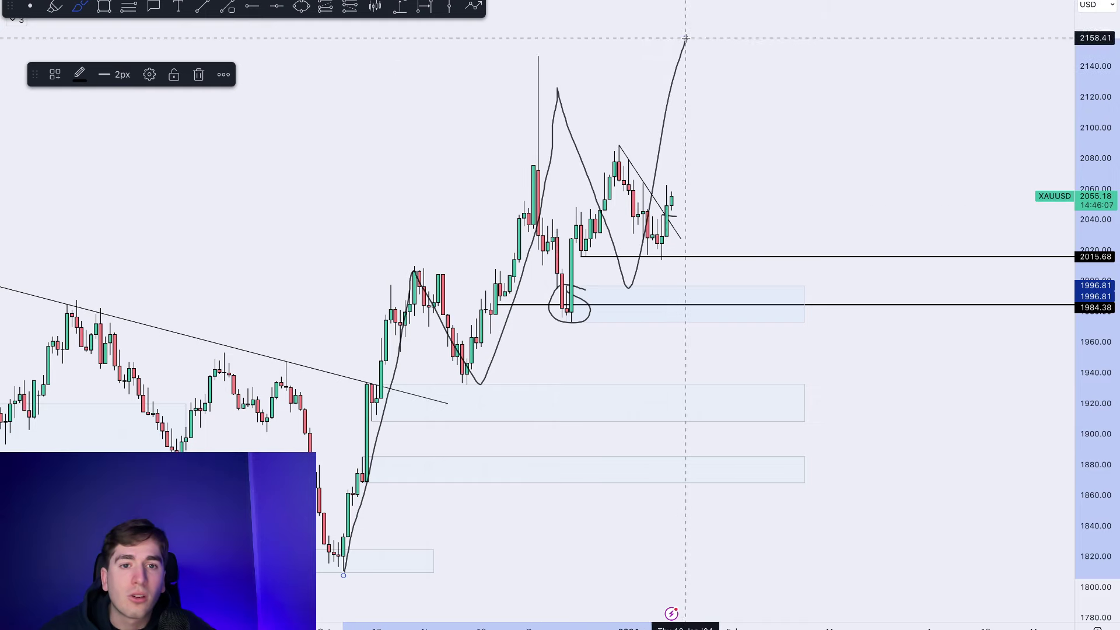
key(Delete)
Brush a line near 2043 on the daily chart, and sketch a dip to about 2032 followed by a rally to about 2105
scroll(700, 163, right, 5)
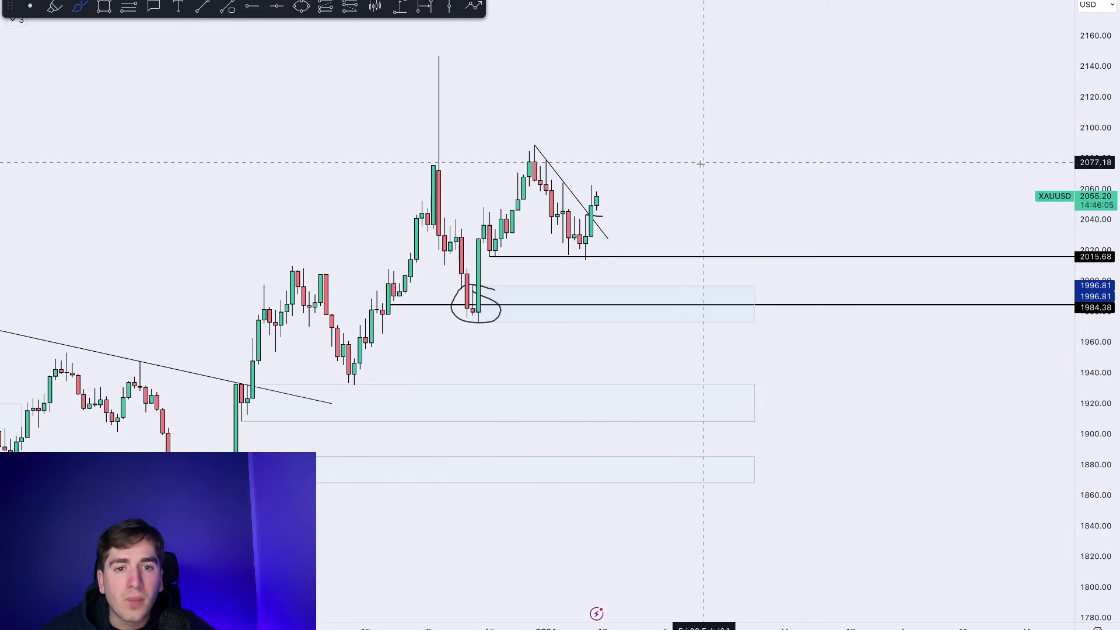
drag(1096, 563, 1079, 328)
scroll(565, 126, up, 2)
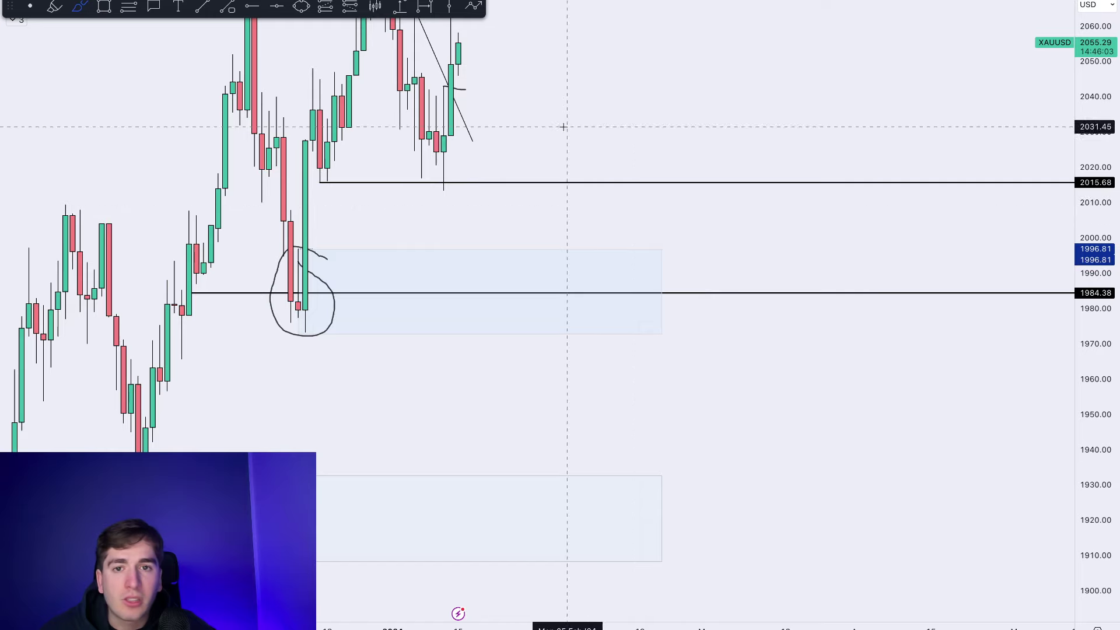
drag(565, 109, 703, 287)
click(79, 6)
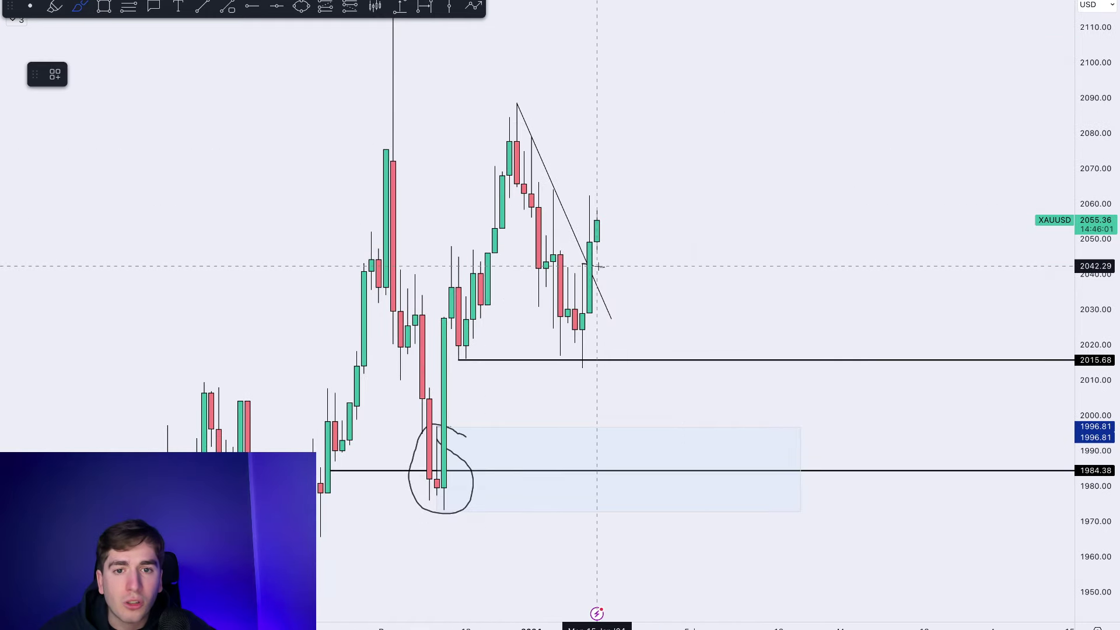
drag(574, 265, 692, 265)
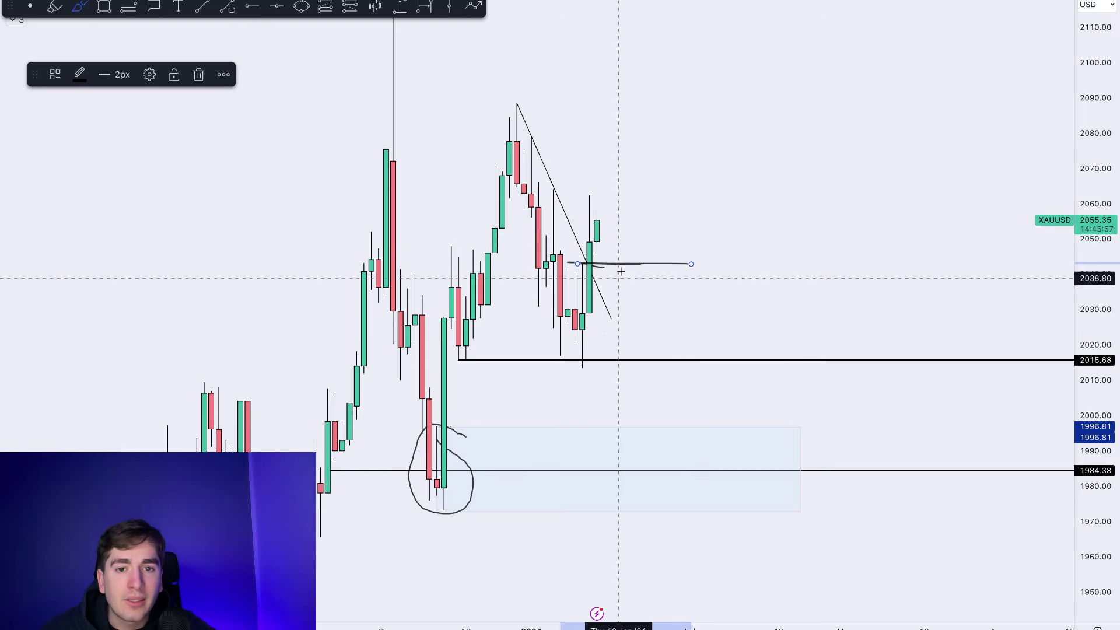
mouse_move(605, 215)
mouse_down()
mouse_move(648, 302)
mouse_move(706, 44)
mouse_up()
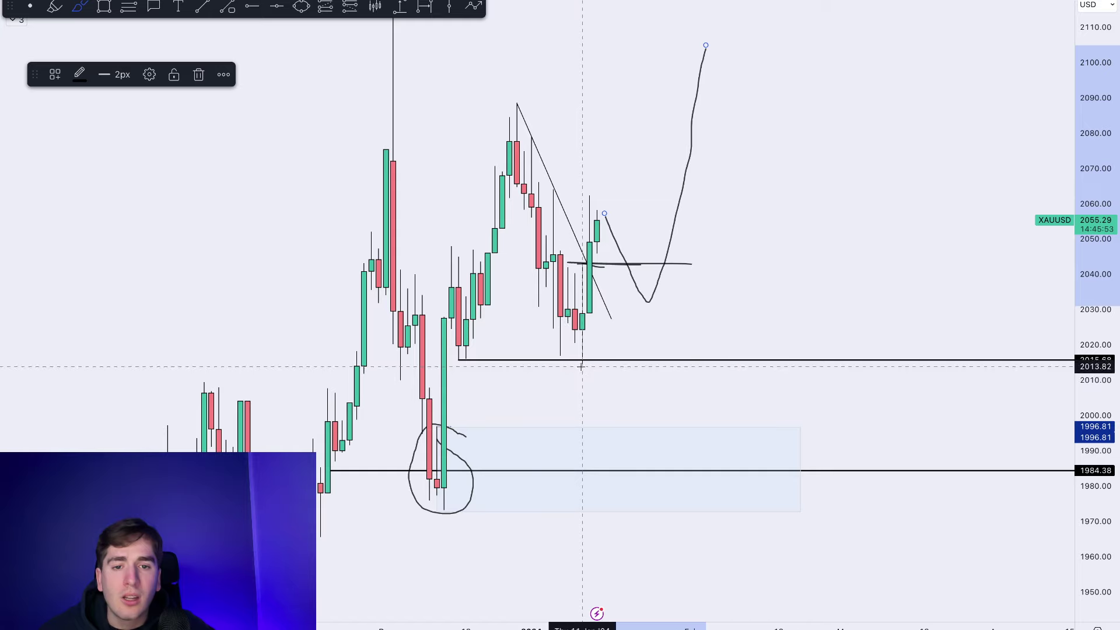
Brush a line under the recent low near 2013, and sketch a drop to about 1996 into the demand zone, circling its lows
drag(585, 368, 654, 366)
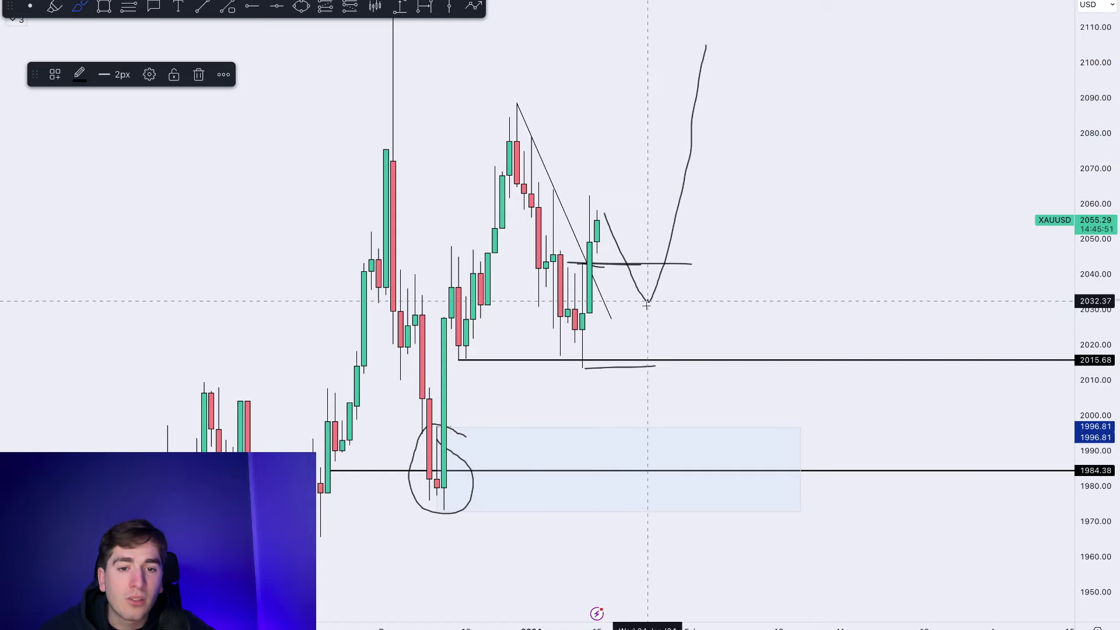
drag(646, 304, 699, 431)
mouse_move(452, 431)
mouse_down()
mouse_move(467, 515)
mouse_move(505, 486)
mouse_move(487, 467)
mouse_move(402, 458)
mouse_move(451, 497)
mouse_up()
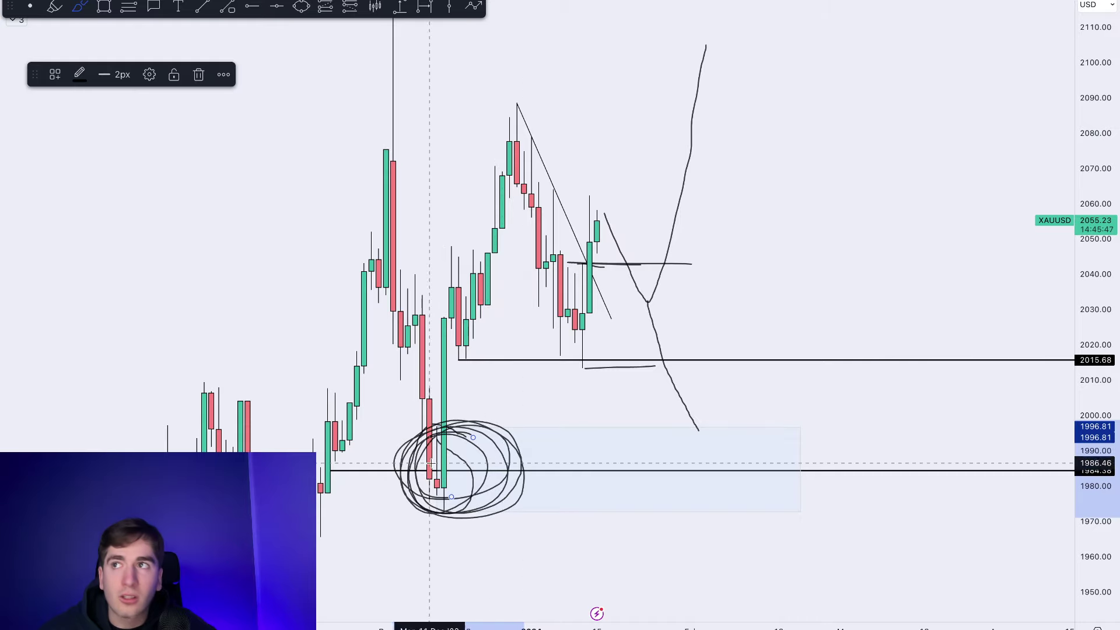
key(Escape)
Set the chart interval back to 4 hours
text(4)
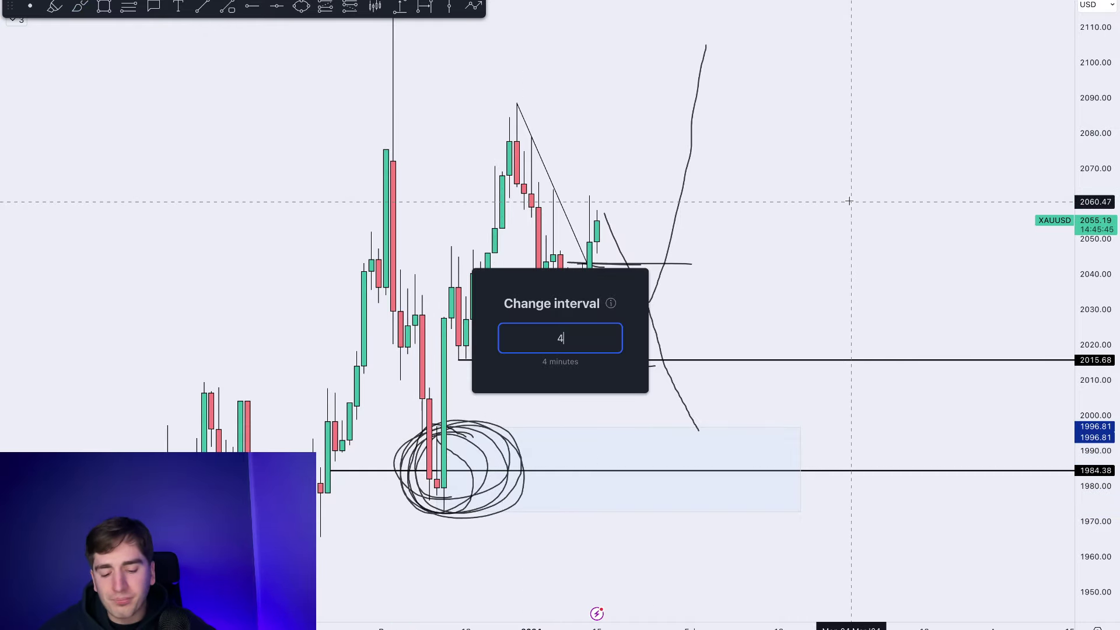
text(H)
key(Return)
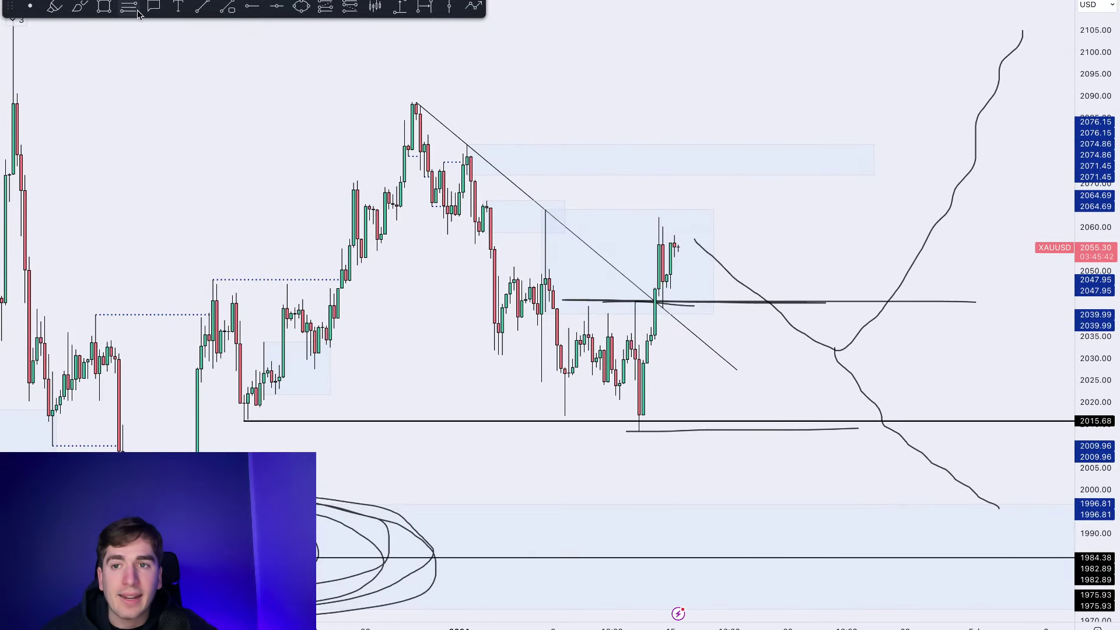
Sketch a rally to about 2076 with a pullback to 2059, and brush range lines near 2058 and 2041
click(81, 8)
mouse_move(682, 248)
mouse_down()
mouse_move(697, 156)
mouse_move(736, 230)
mouse_up()
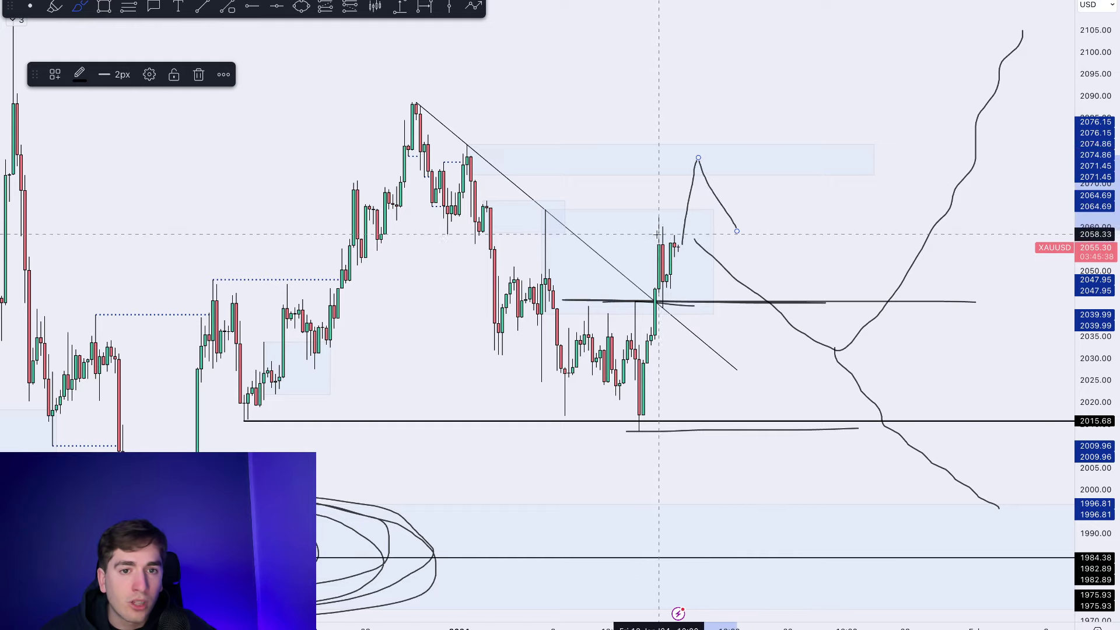
drag(662, 233, 784, 244)
drag(665, 310, 789, 312)
Sketch a continuation rally from about 2048 to about 2092, finishing with a loop around its top
mouse_move(753, 283)
mouse_down()
mouse_move(776, 119)
mouse_move(820, 86)
mouse_up()
scroll(669, 241, up, 1)
scroll(669, 236, up, 2)
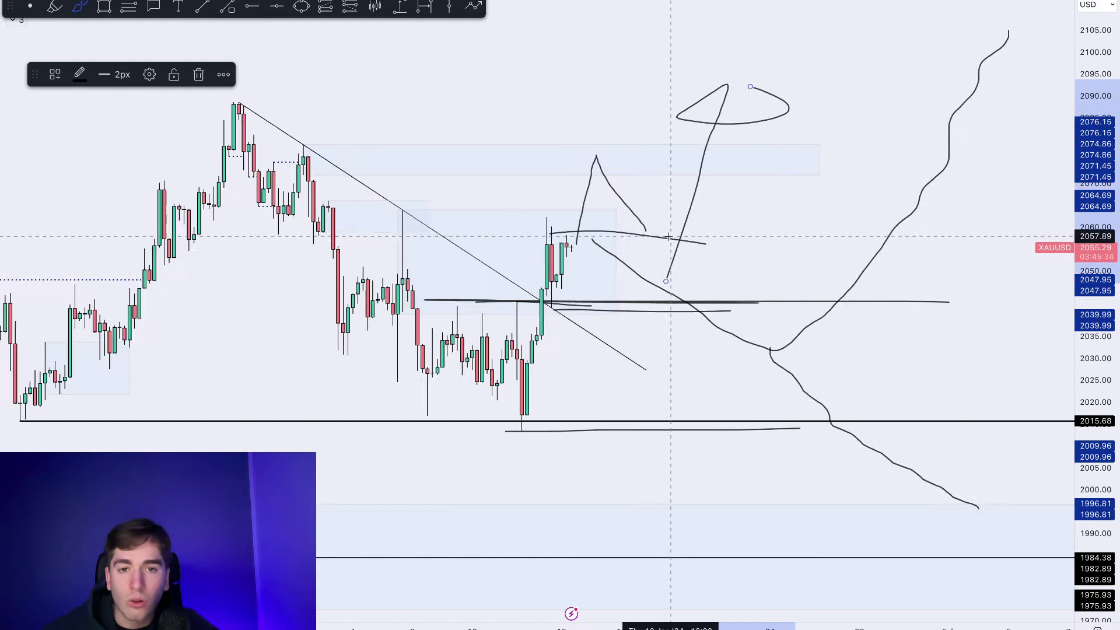
key(Escape)
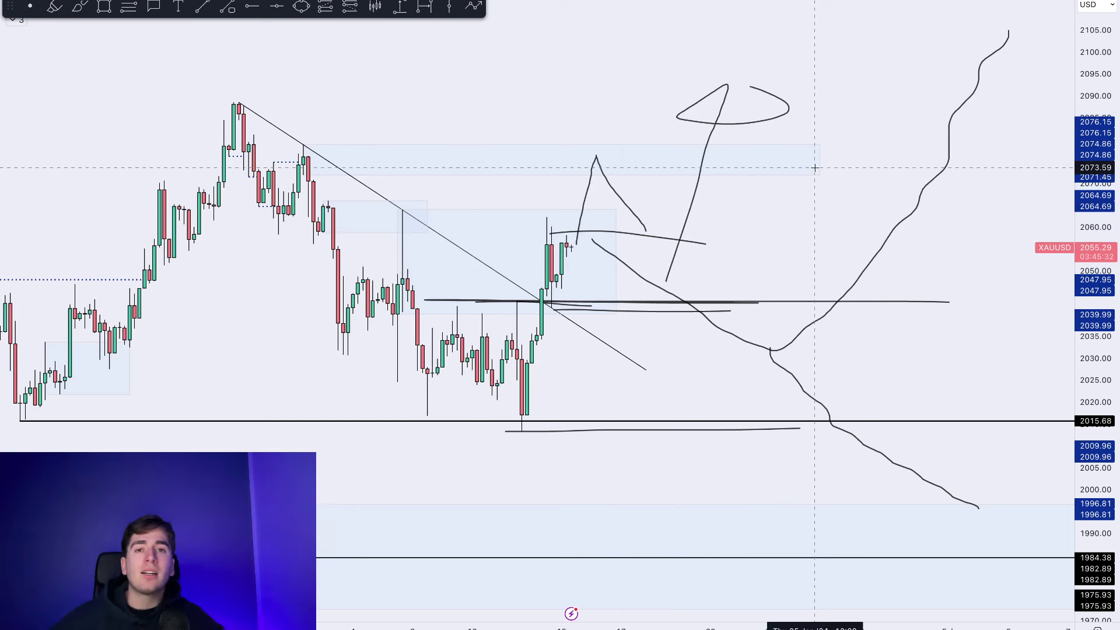